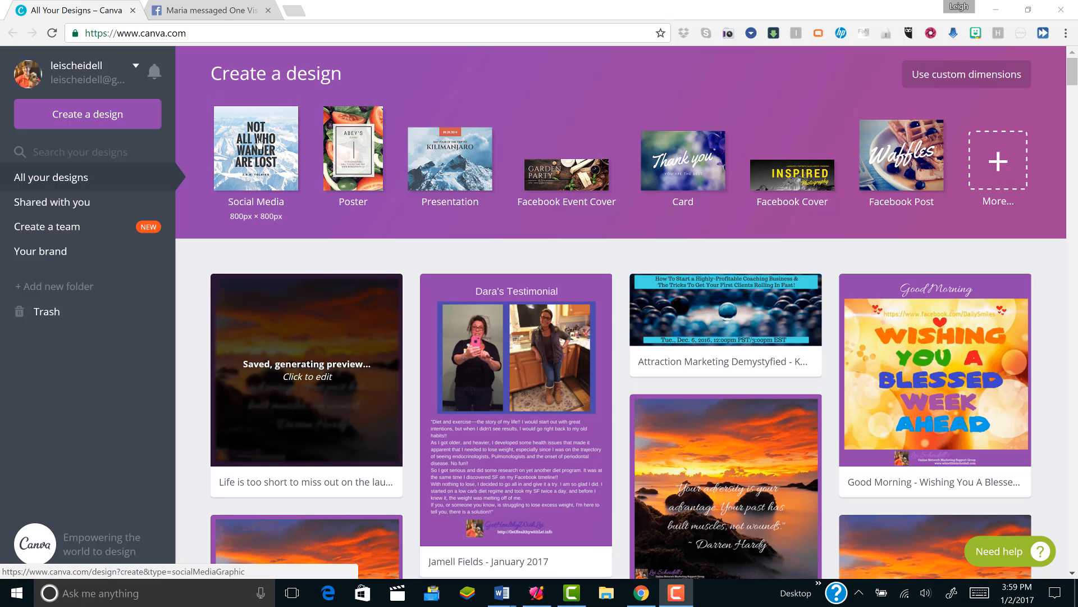
- Start a new Facebook Cover design and search the image library for "presents"
{"action": "left_click", "coordinate": [791, 174]}
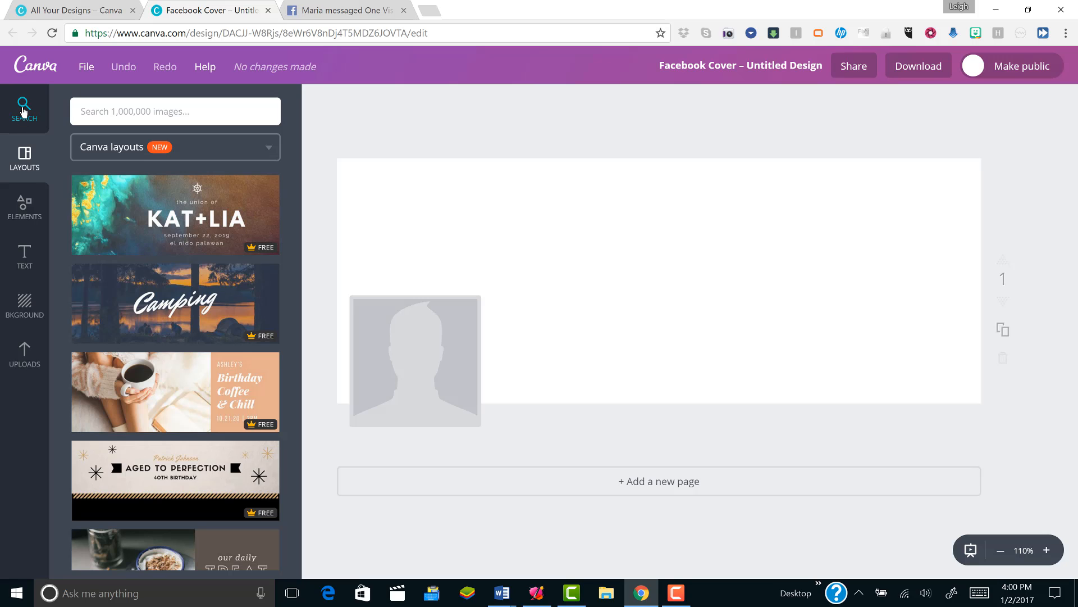
{"action": "left_click", "coordinate": [24, 111]}
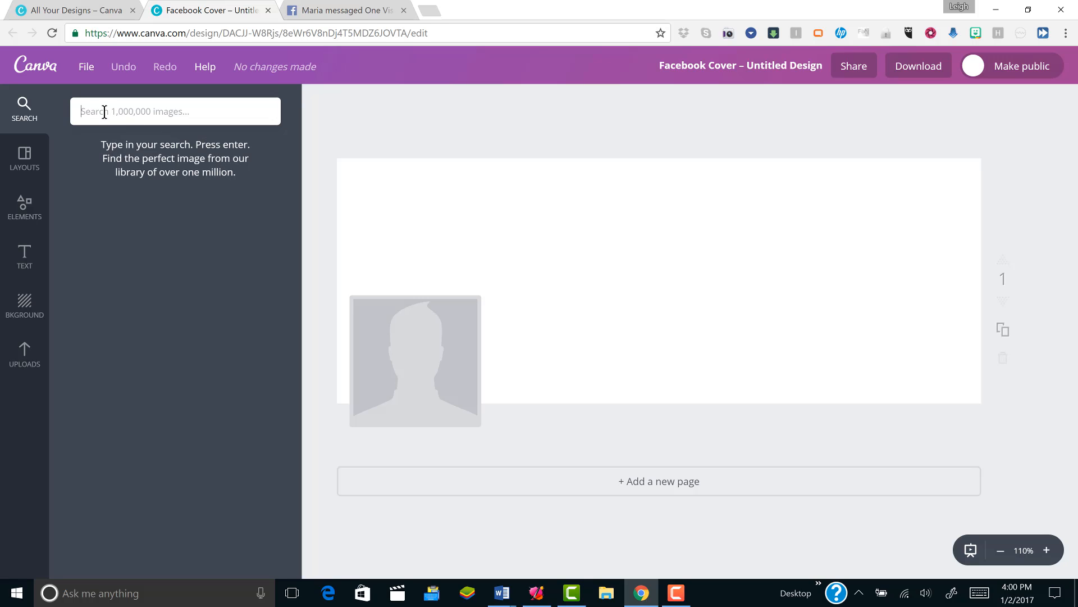
{"action": "type", "text": "presents"}
{"action": "key", "text": "Return"}
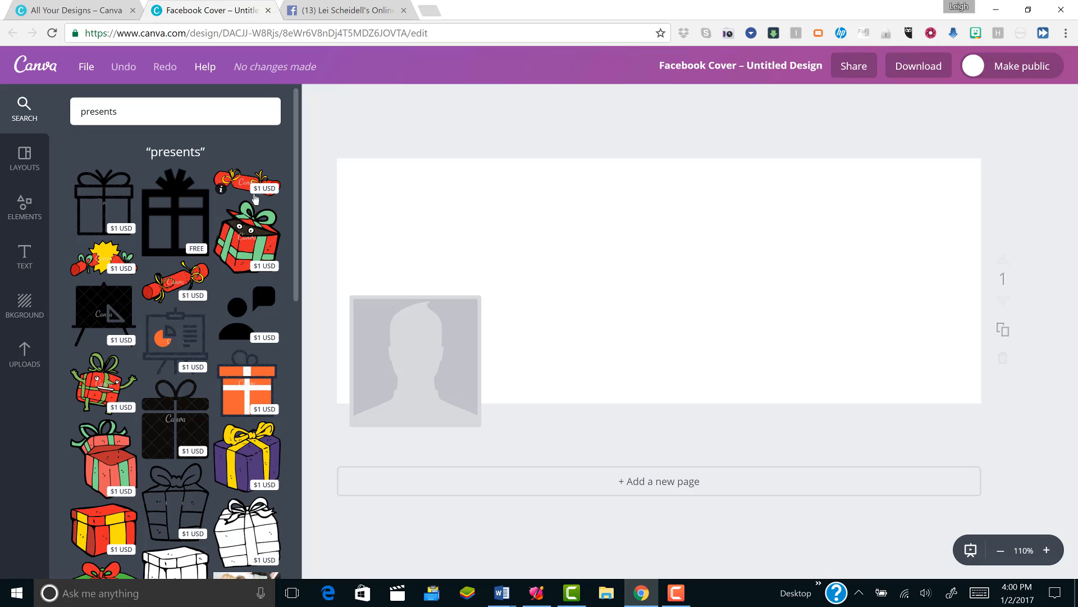
{"action": "left_click_drag", "start_coordinate": [295, 285], "coordinate": [323, 247]}
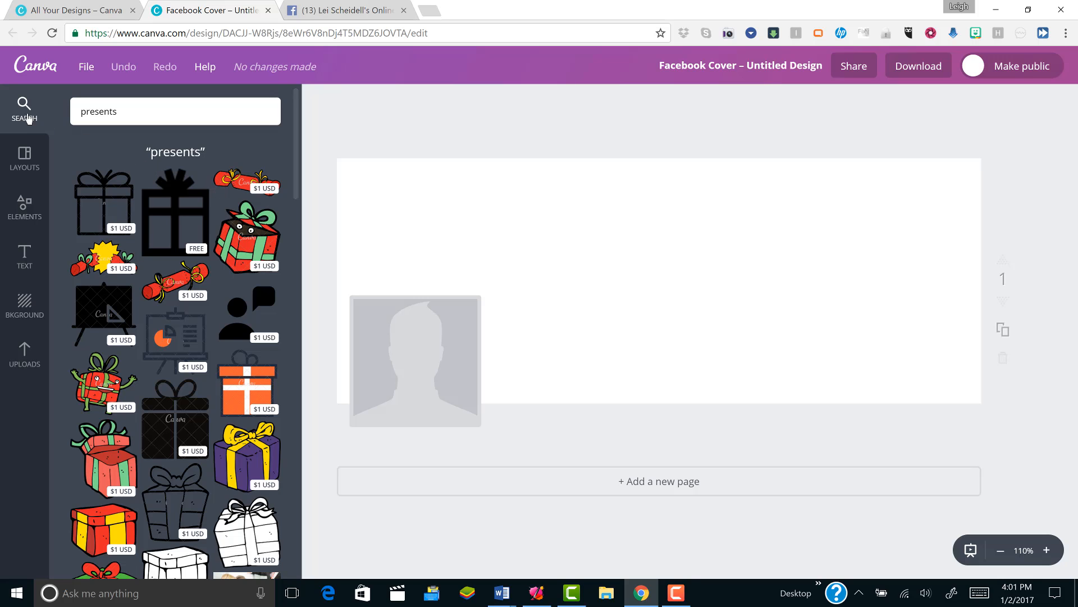
- Search the image library for "boxes" and look through the resulting images
{"action": "double_click", "coordinate": [90, 112]}
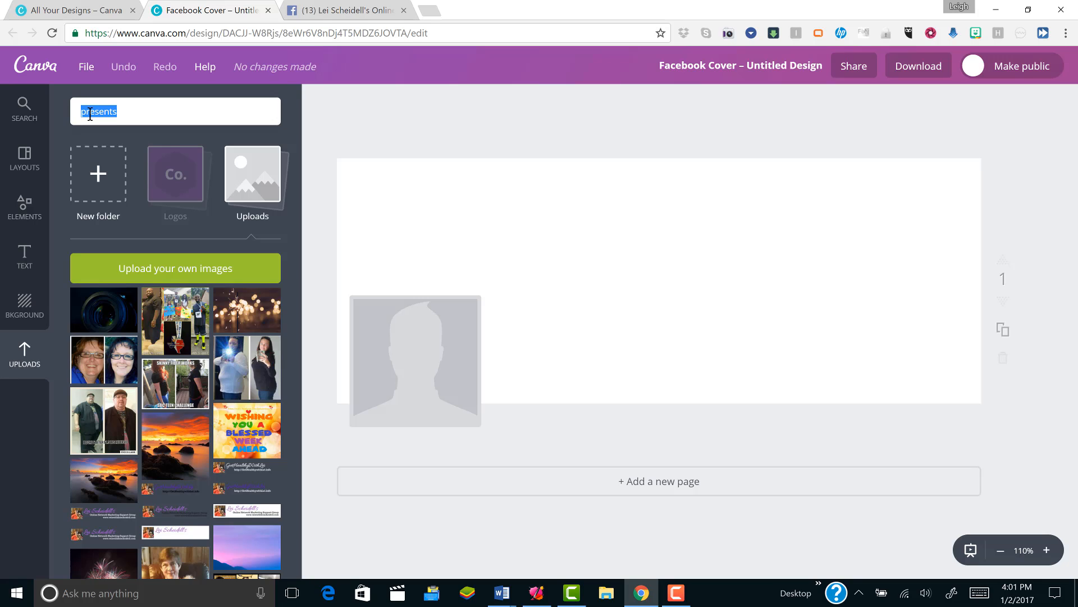
{"action": "type", "text": "boxes"}
{"action": "key", "text": "Return"}
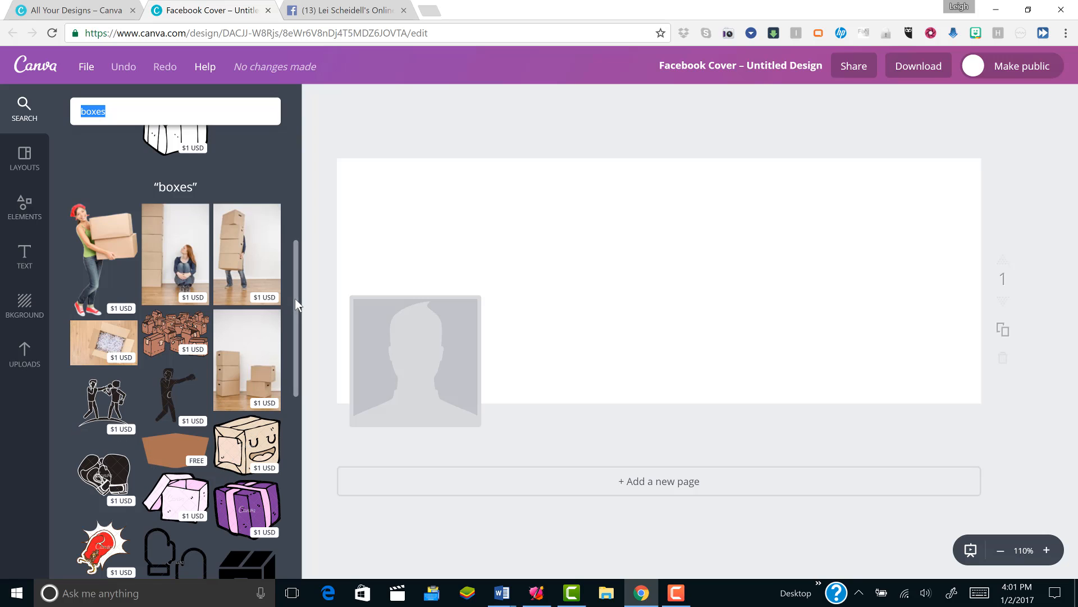
{"action": "left_click_drag", "start_coordinate": [295, 298], "coordinate": [306, 150]}
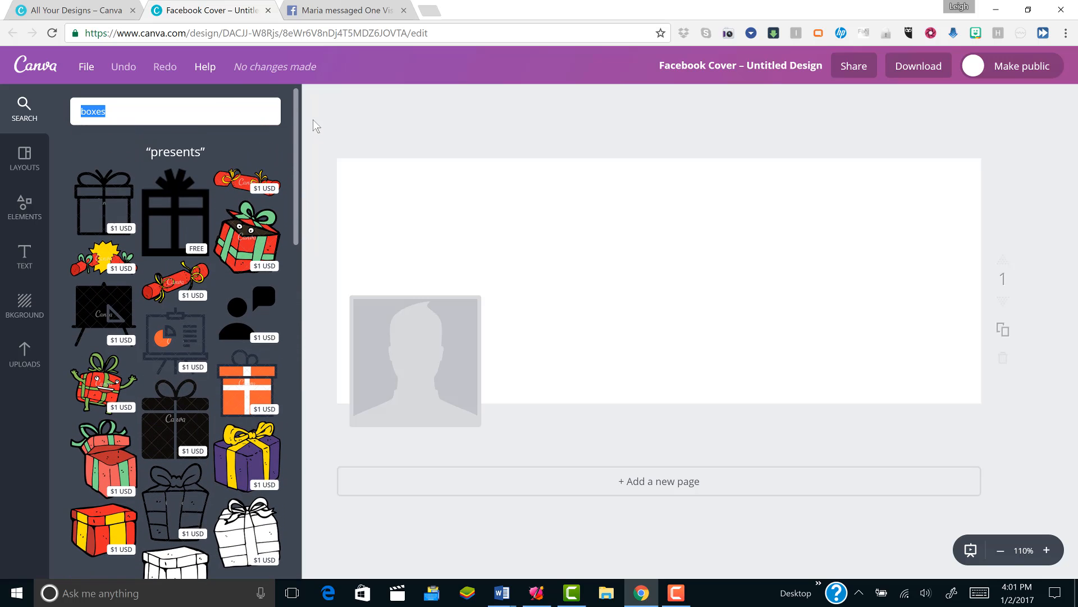
{"action": "left_click", "coordinate": [315, 126]}
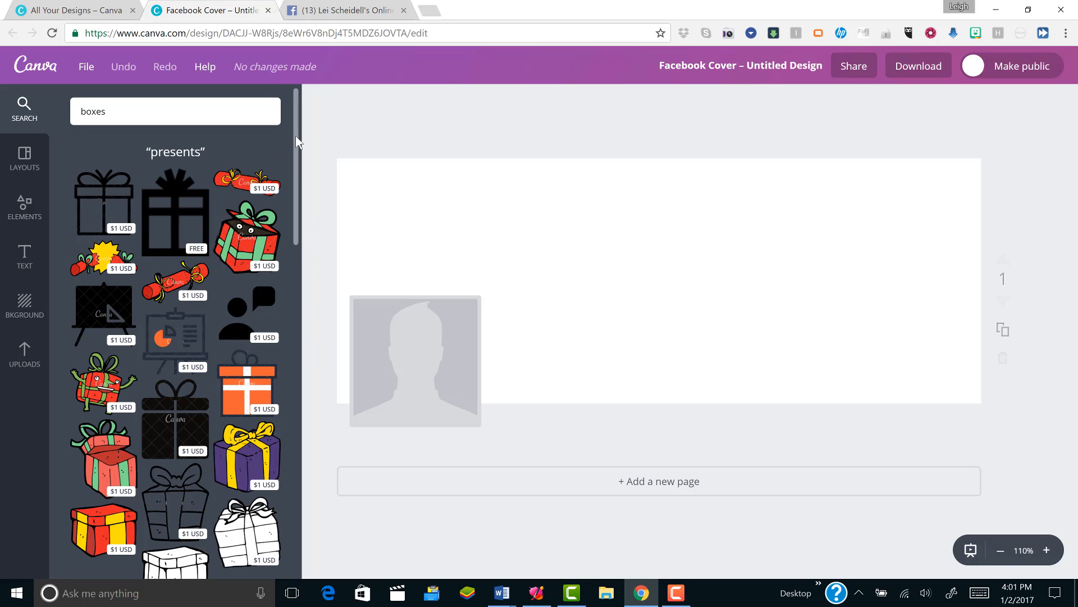
{"action": "left_click_drag", "start_coordinate": [293, 143], "coordinate": [299, 118]}
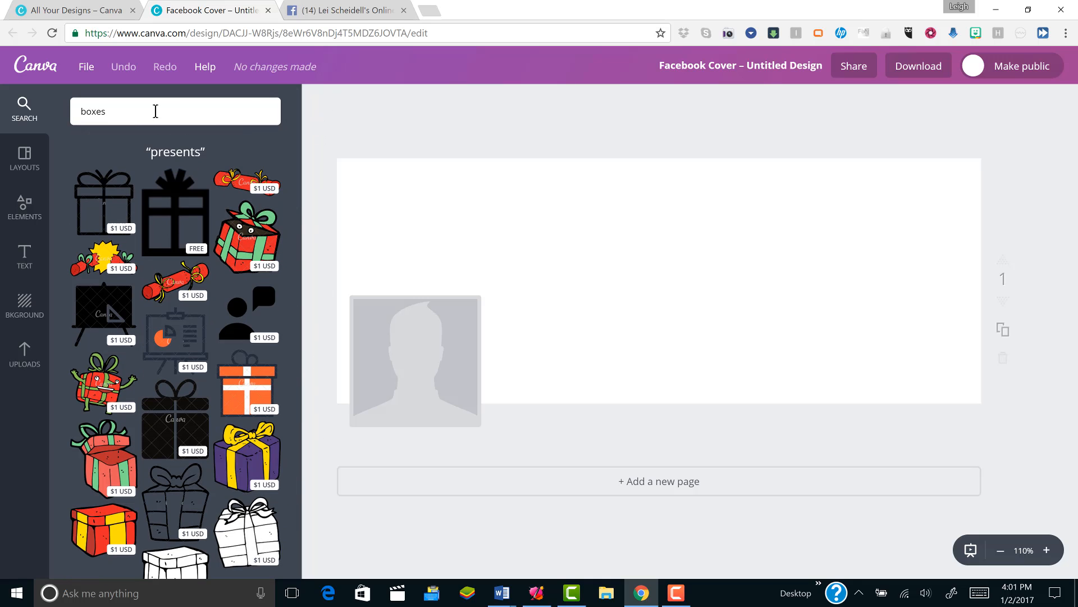
- Search the image library for "glasses" and browse the matching pictures
{"action": "double_click", "coordinate": [135, 116]}
{"action": "type", "text": "glasses"}
{"action": "key", "text": "Return"}
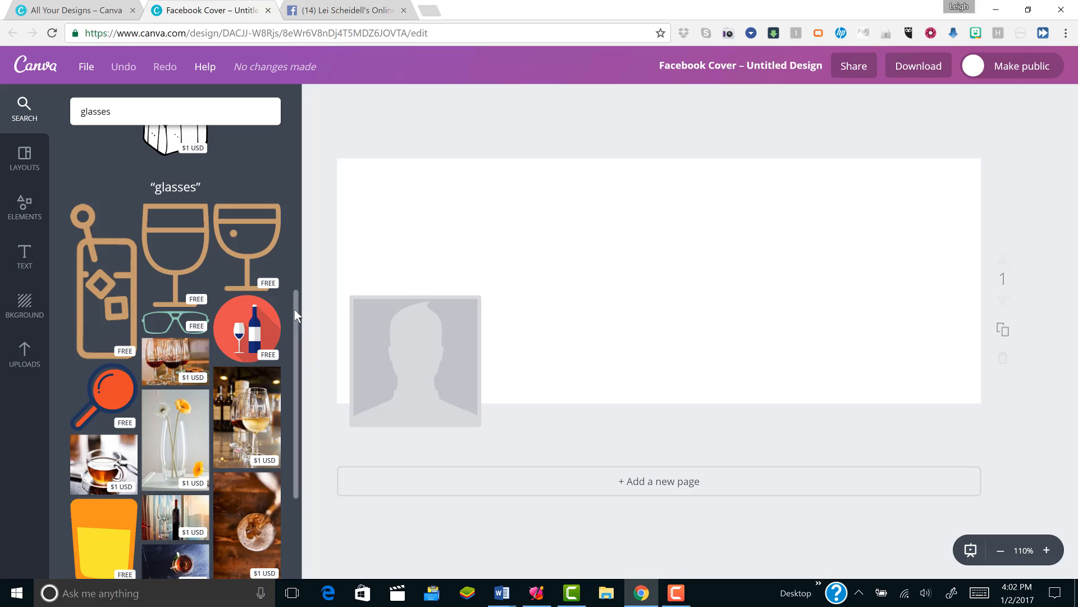
{"action": "scroll", "coordinate": [295, 312], "scroll_direction": "down", "scroll_amount": 3}
{"action": "scroll", "coordinate": [286, 423], "scroll_direction": "down", "scroll_amount": 10}
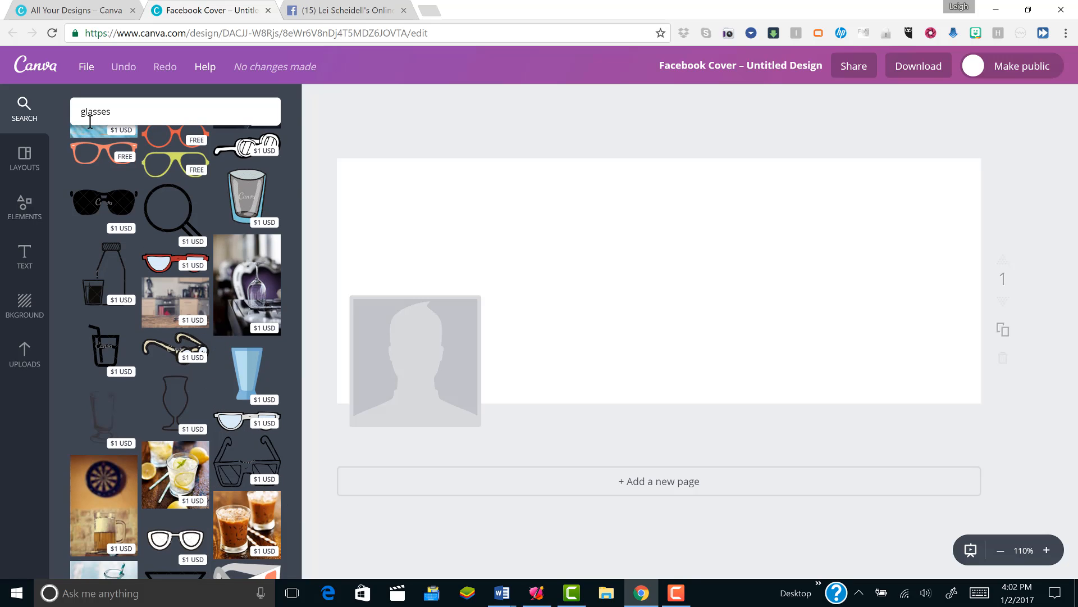
- Refine the image search to "eyeglasses" and look over the matching images
{"action": "double_click", "coordinate": [116, 118]}
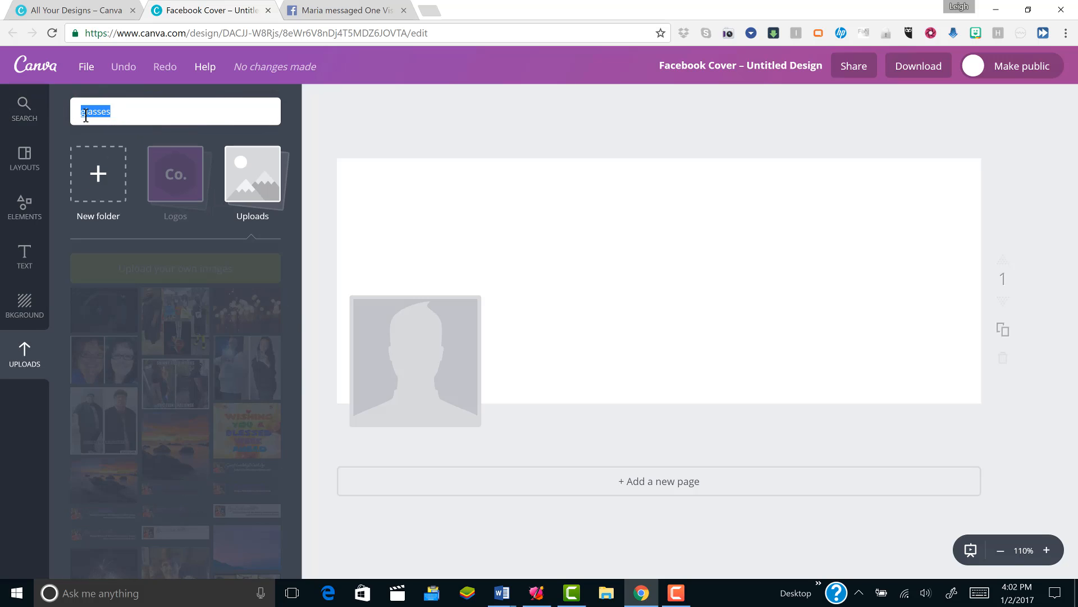
{"action": "type", "text": "eye"}
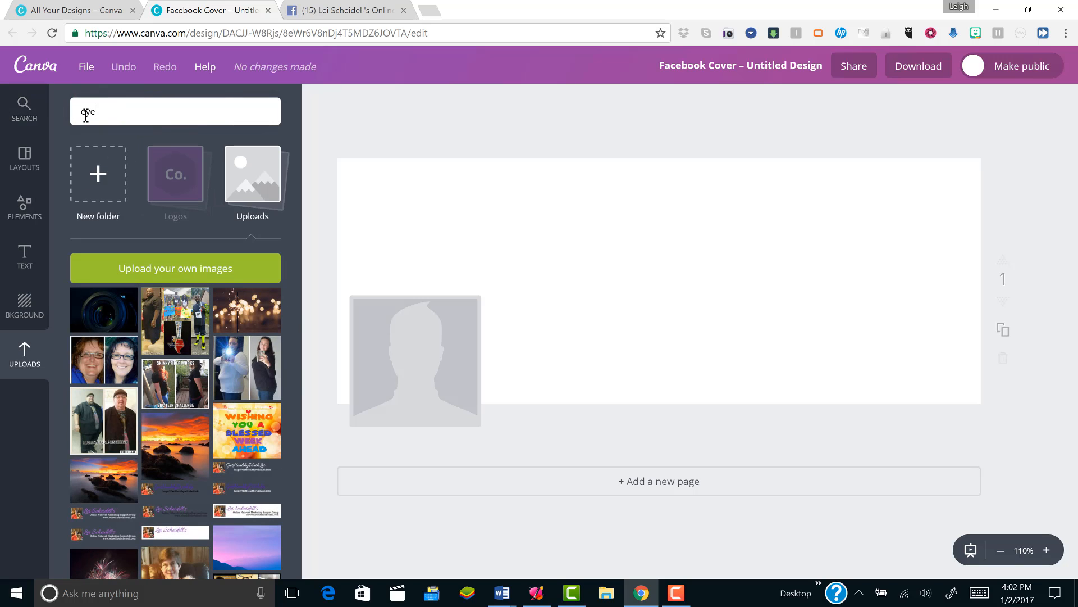
{"action": "type", "text": "glas"}
{"action": "type", "text": "ses"}
{"action": "key", "text": "Return"}
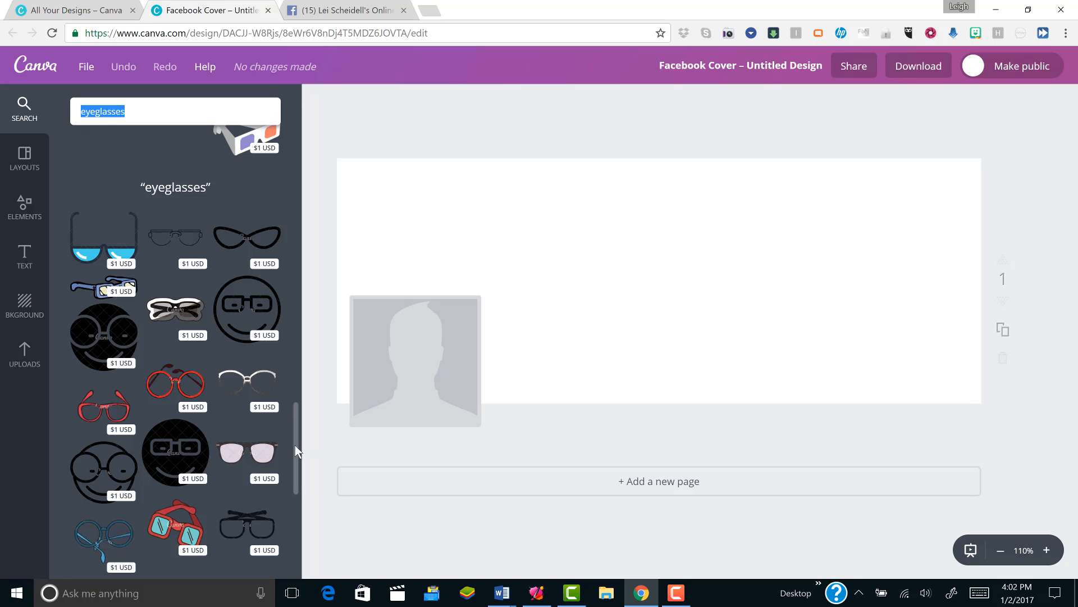
{"action": "left_click_drag", "start_coordinate": [296, 445], "coordinate": [304, 127]}
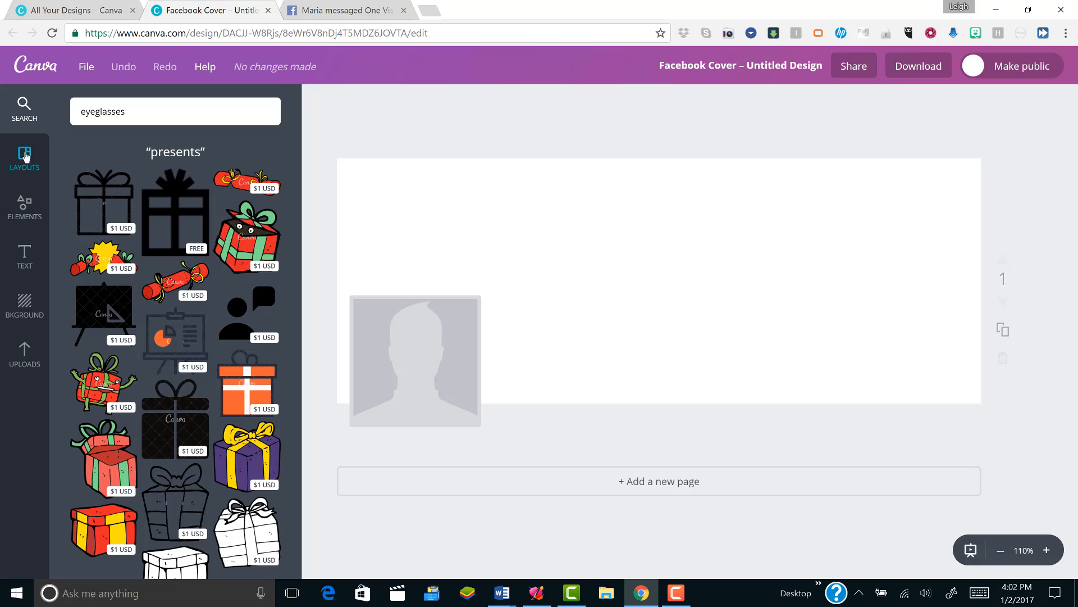
- Apply the first Canva layout to the cover and select its wheel icon and each of its text boxes in turn
{"action": "left_click", "coordinate": [26, 157]}
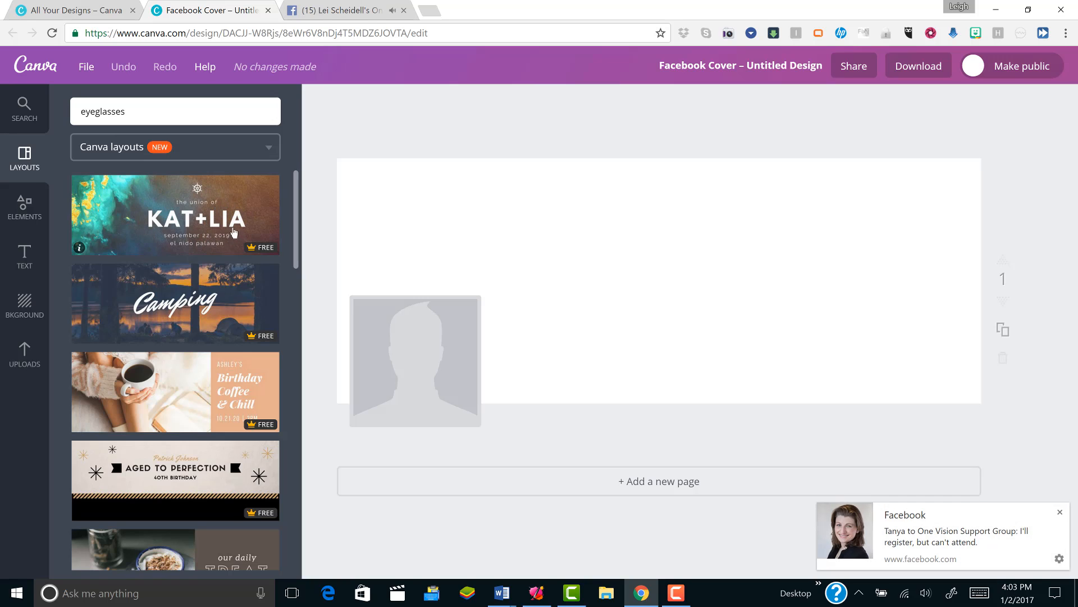
{"action": "left_click", "coordinate": [171, 218]}
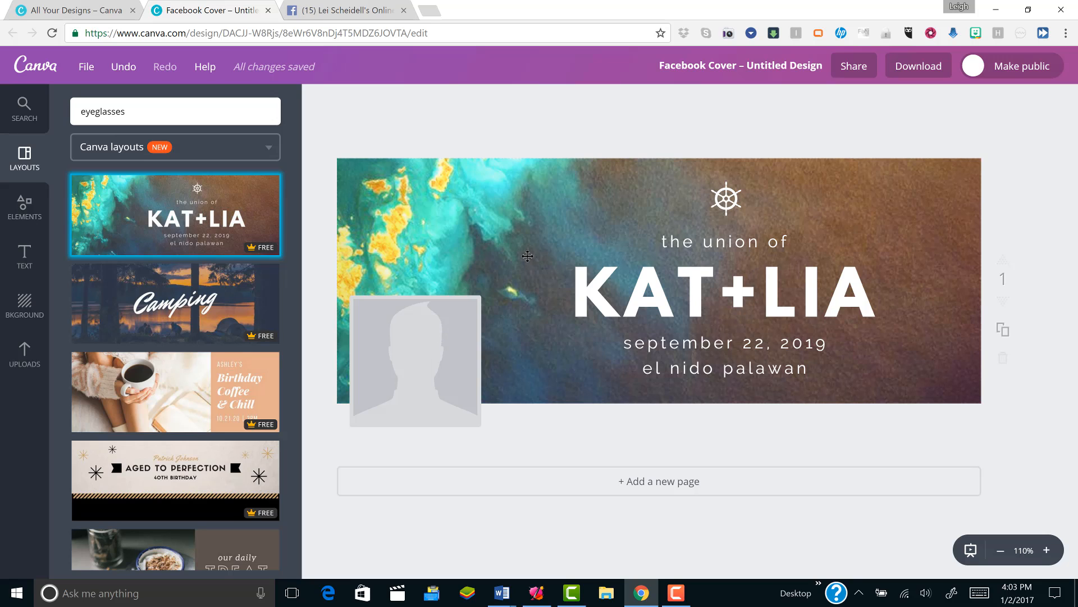
{"action": "left_click", "coordinate": [725, 198]}
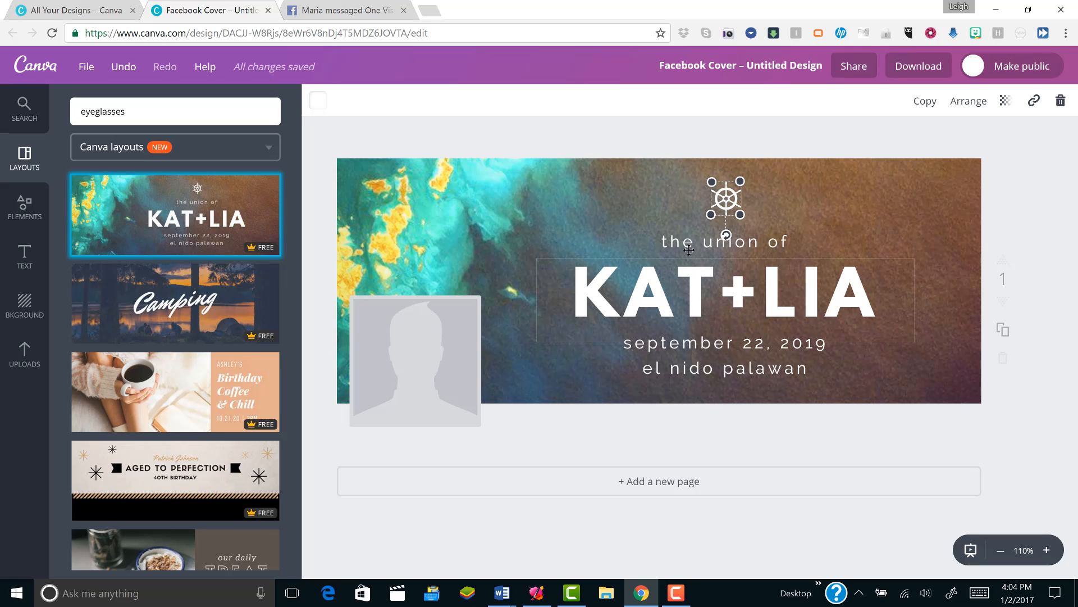
{"action": "left_click", "coordinate": [750, 240]}
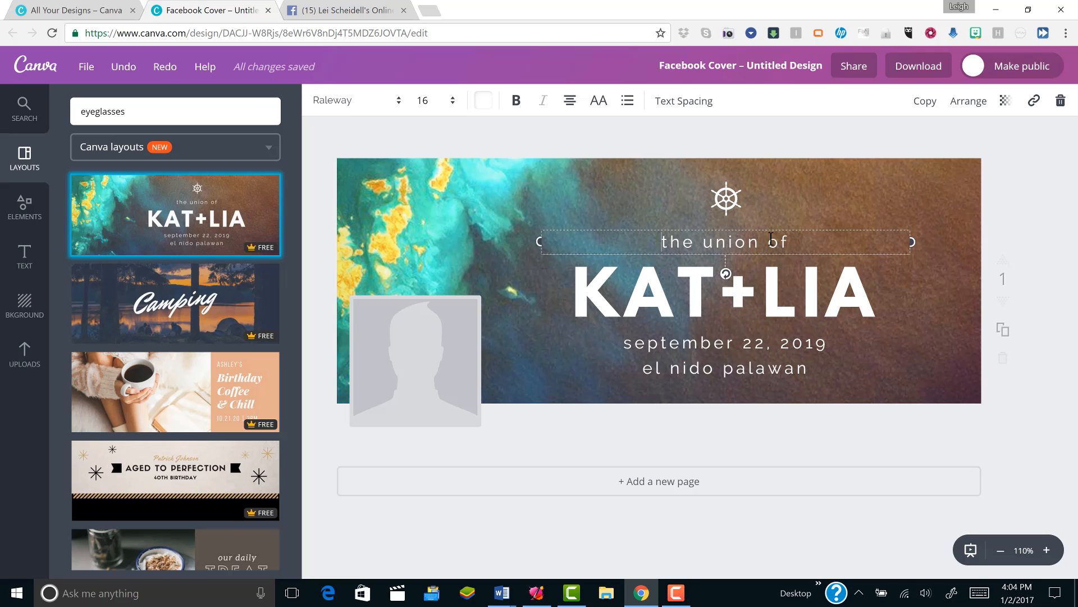
{"action": "left_click", "coordinate": [684, 308]}
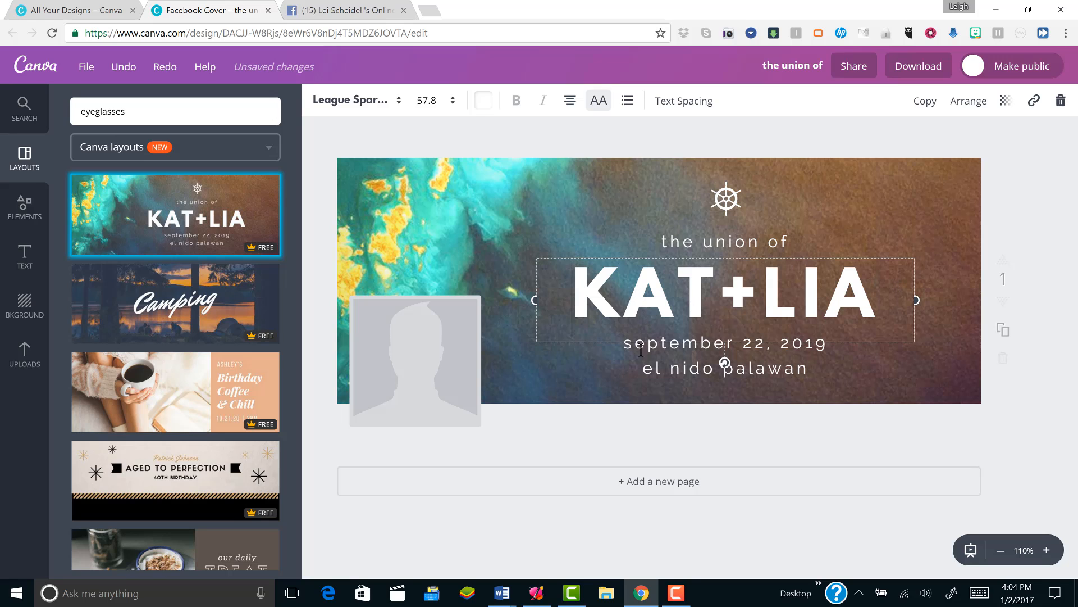
{"action": "left_click", "coordinate": [663, 364]}
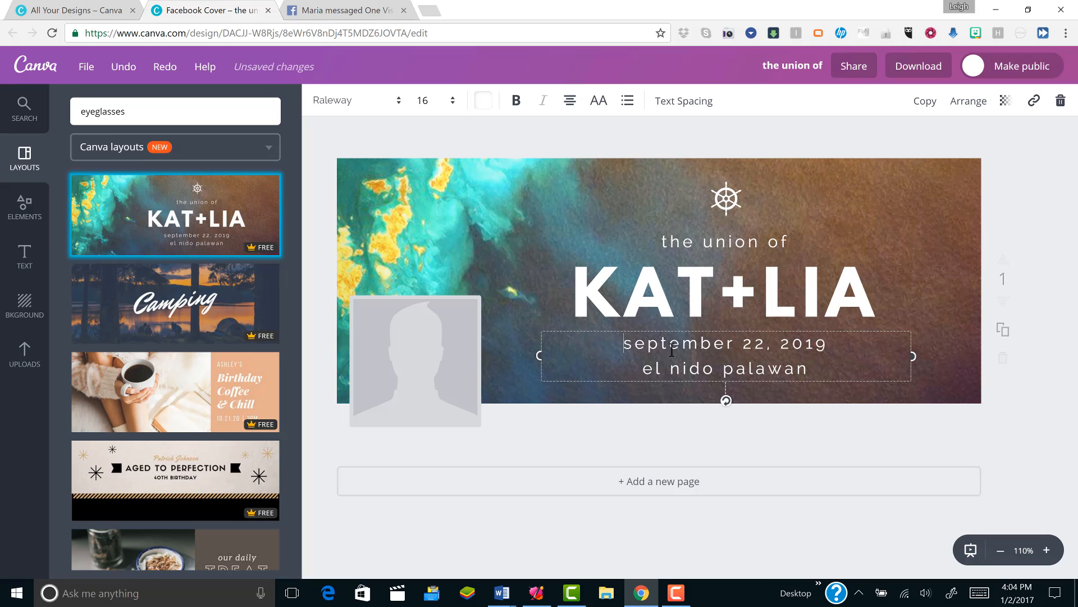
- Check the font and size choices for the date and place text, and toggle its bold formatting on and off
{"action": "left_click", "coordinate": [326, 111]}
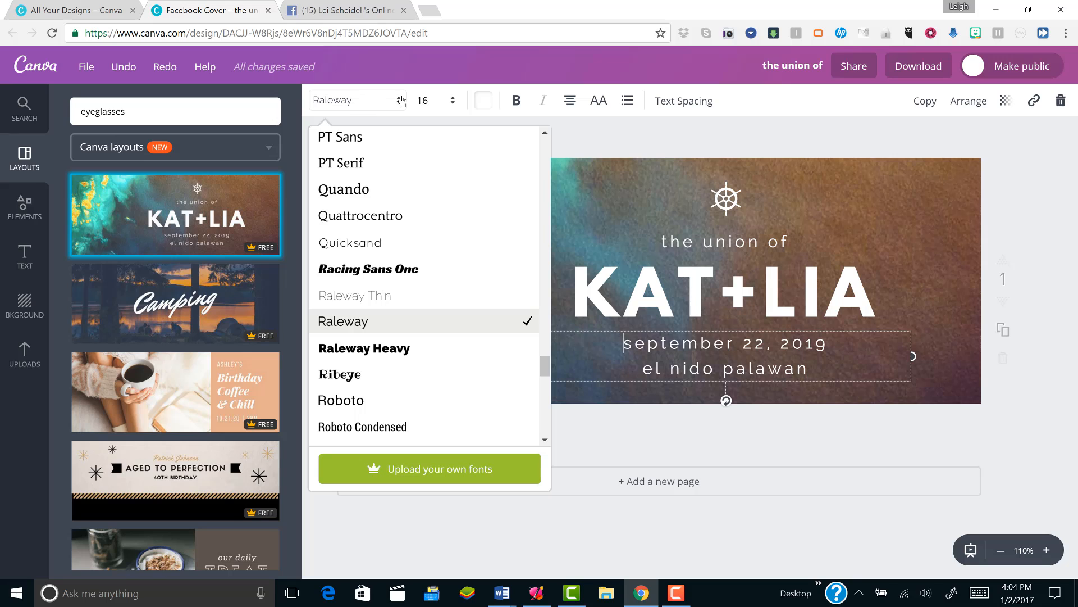
{"action": "left_click", "coordinate": [435, 101]}
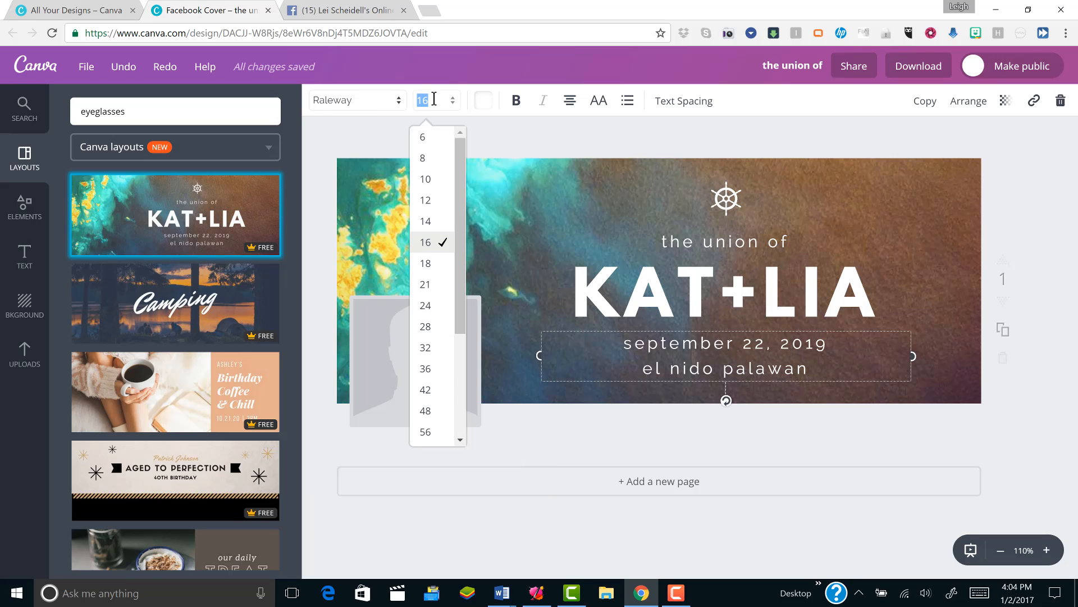
{"action": "left_click", "coordinate": [516, 101]}
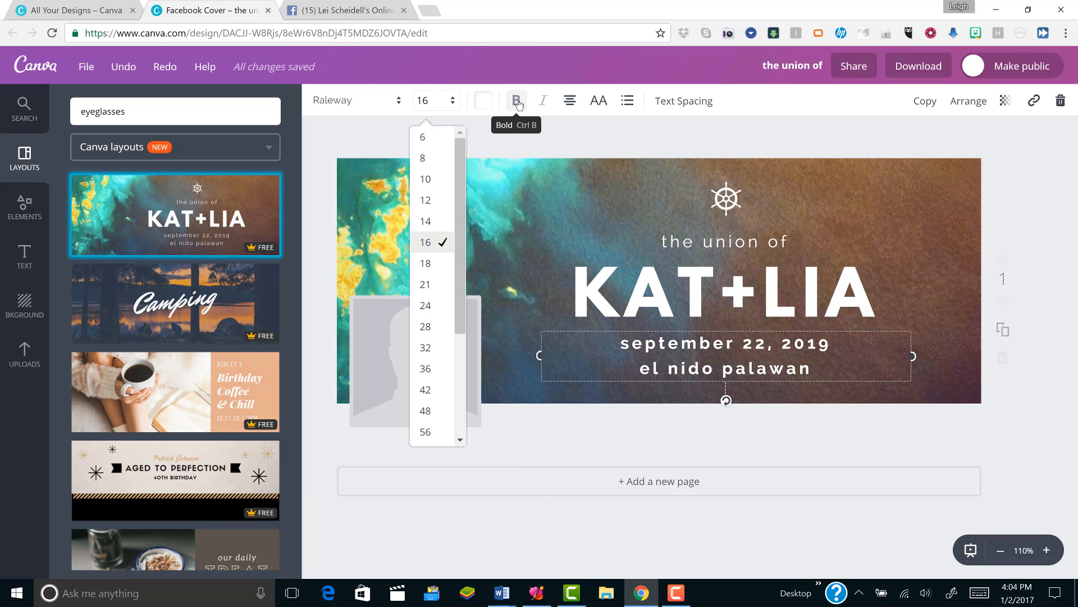
{"action": "left_click", "coordinate": [517, 102]}
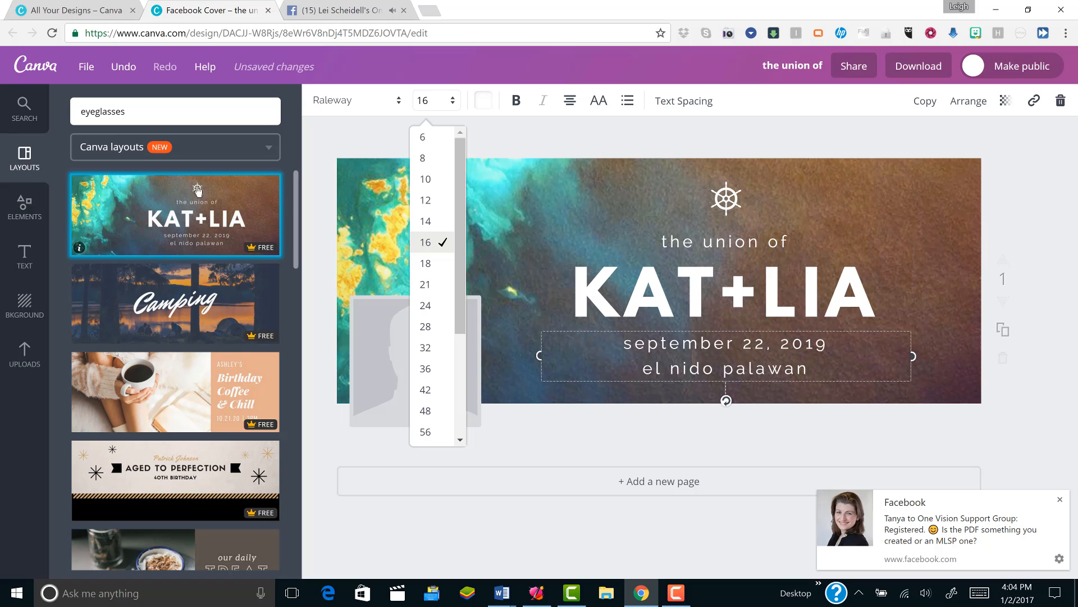
- Apply the Camping layout to the cover and try out an added heading text box, deleting it again
{"action": "left_click", "coordinate": [183, 306]}
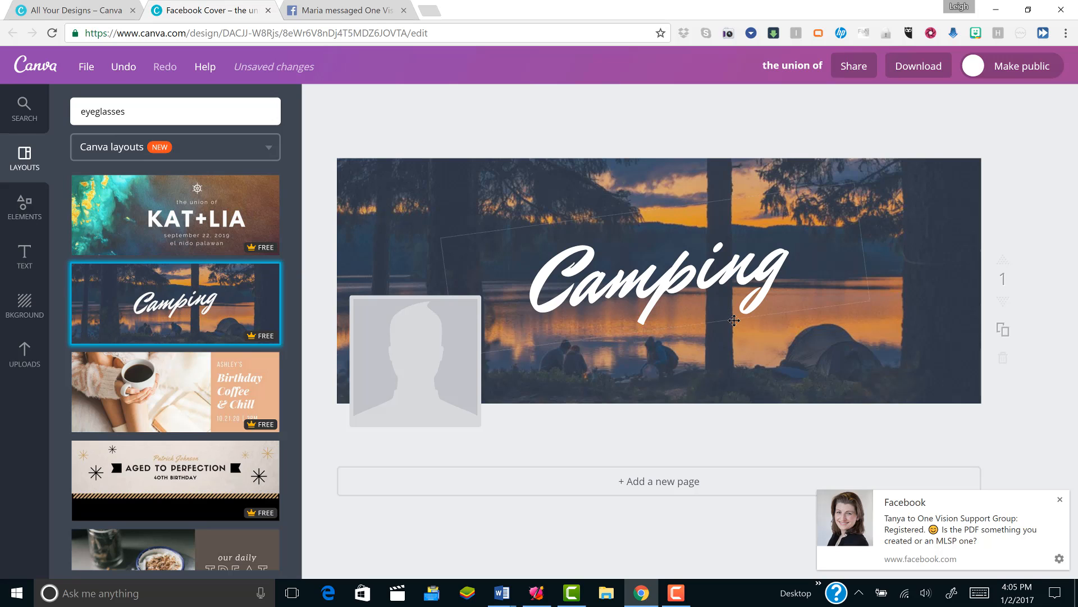
{"action": "left_click", "coordinate": [23, 259]}
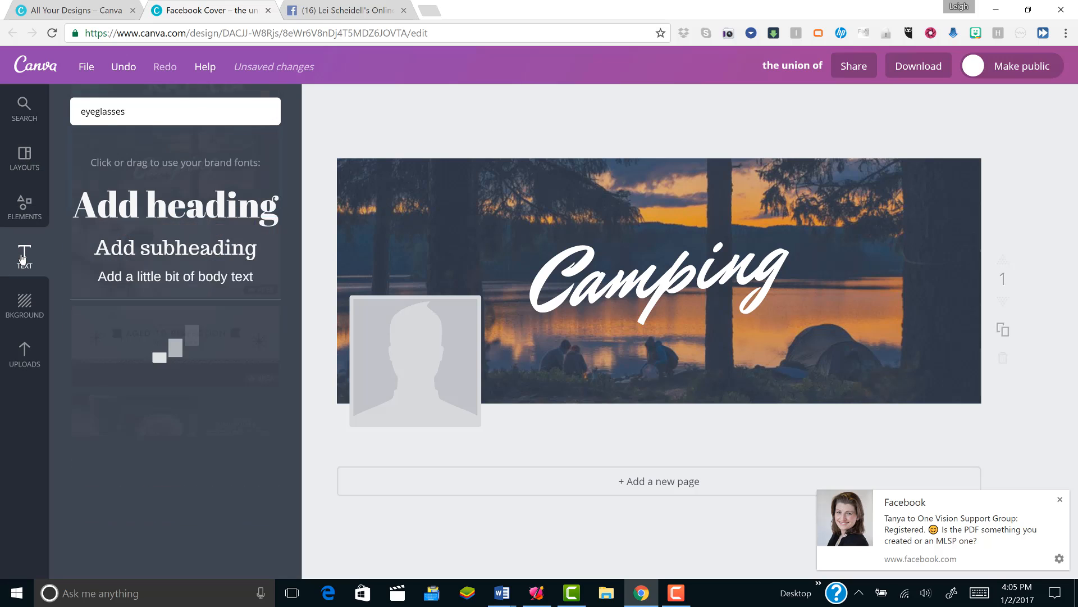
{"action": "left_click", "coordinate": [101, 195]}
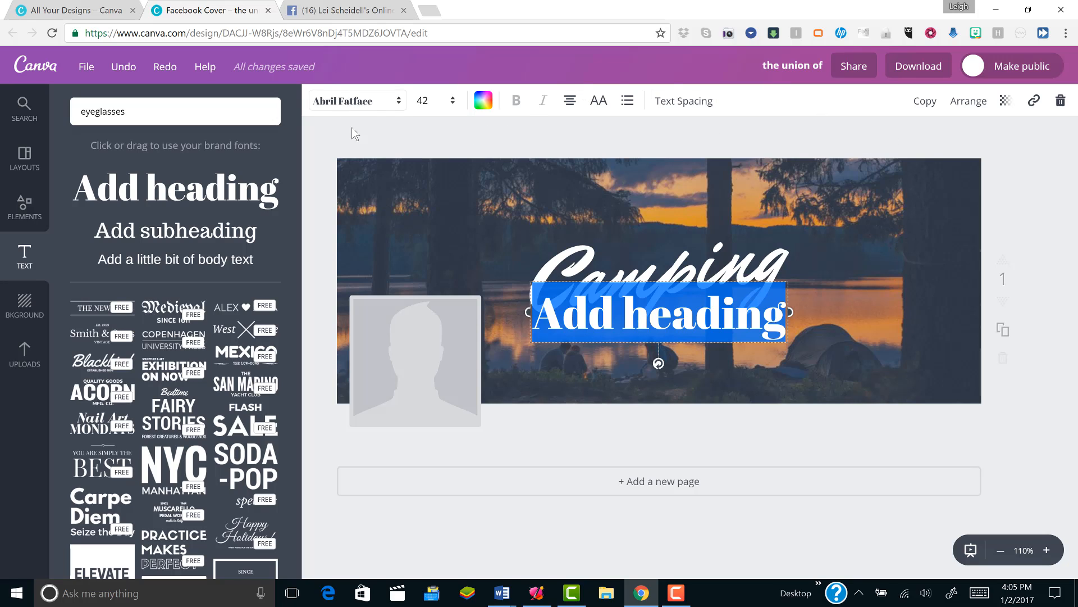
{"action": "left_click", "coordinate": [1061, 101]}
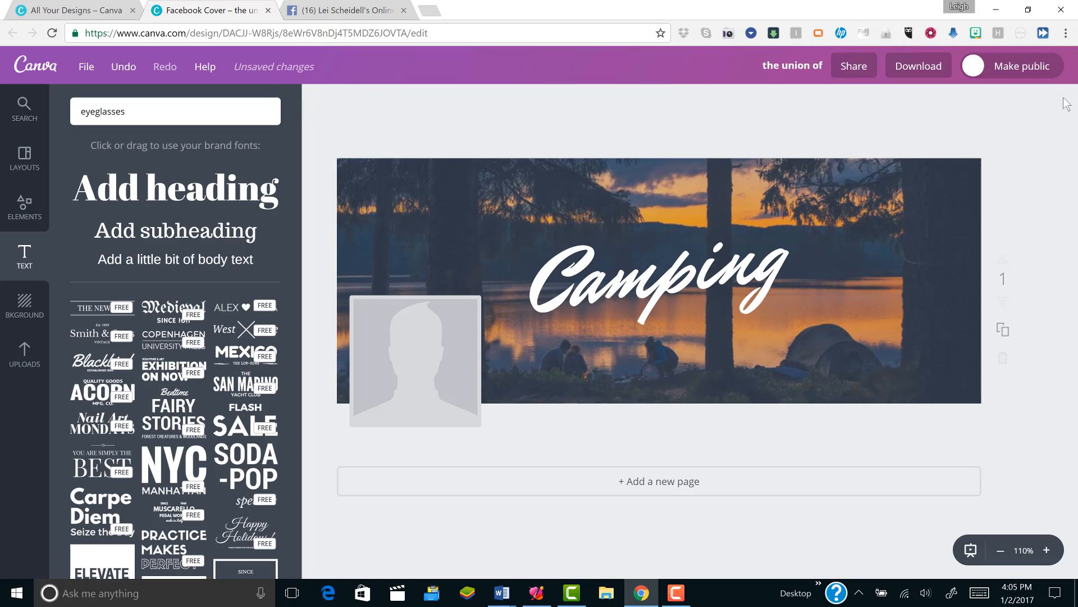
- Delete the lakeside photo from the Camping layout and remove the background element that held it
{"action": "left_click", "coordinate": [918, 186]}
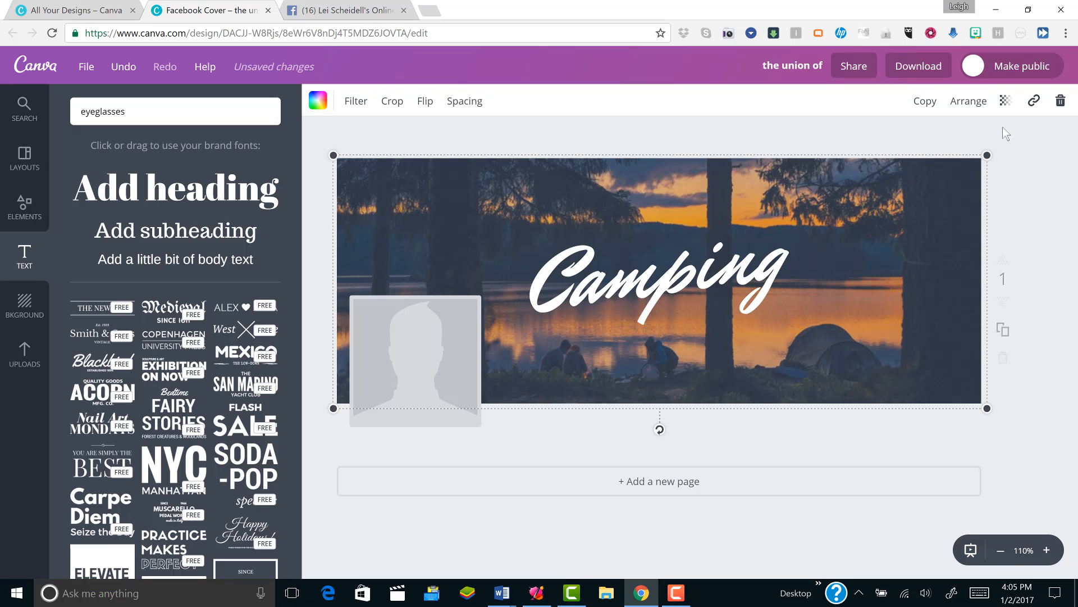
{"action": "left_click", "coordinate": [1060, 101]}
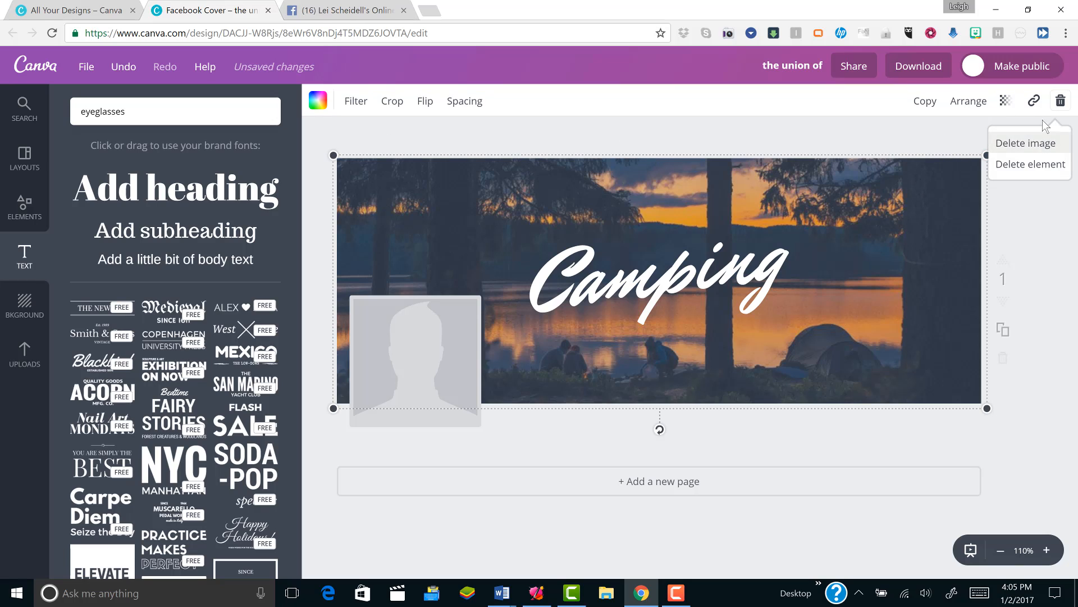
{"action": "left_click", "coordinate": [1042, 141]}
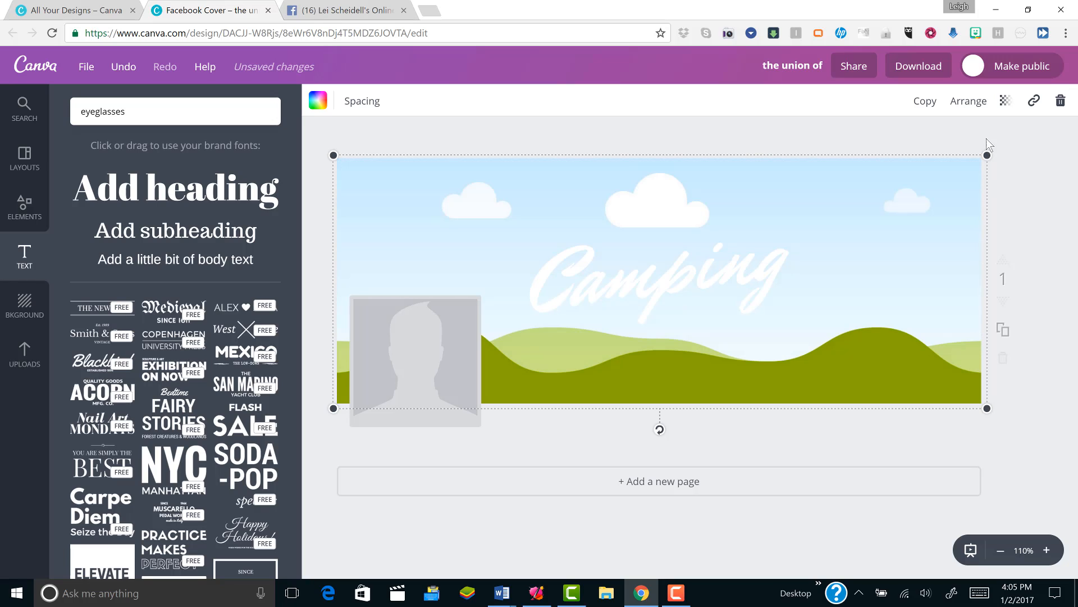
{"action": "left_click", "coordinate": [1062, 103]}
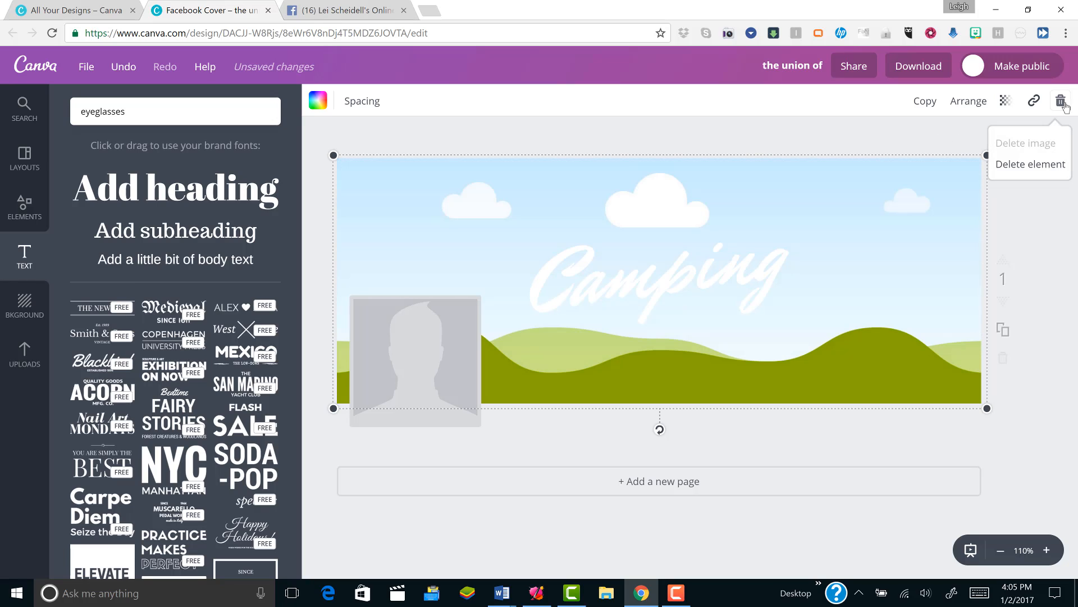
{"action": "left_click", "coordinate": [1027, 164]}
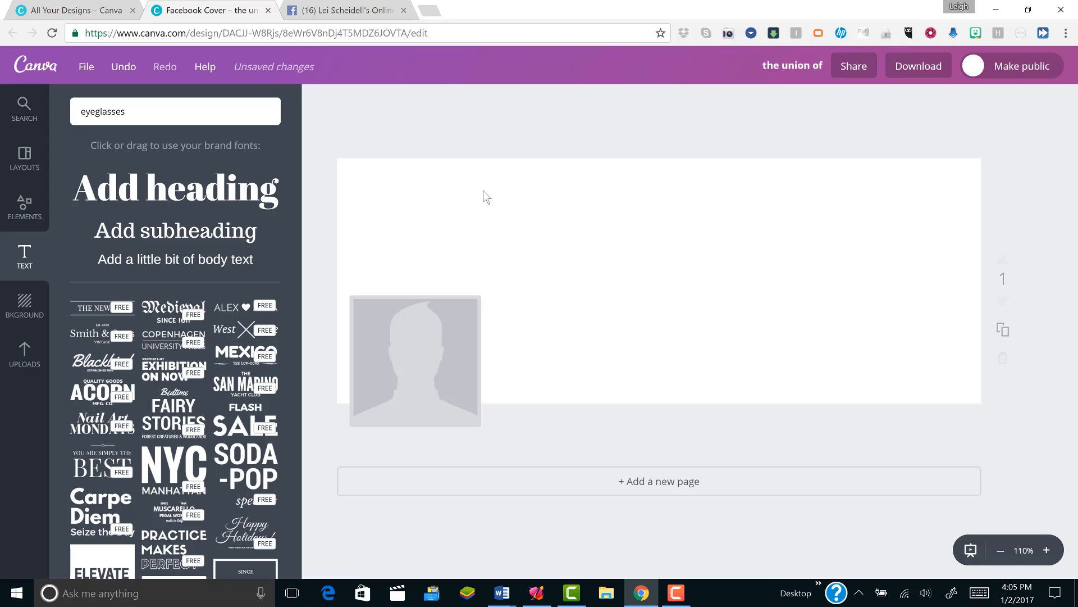
- Add the free Christmas wreath with the red bow to the cover and place it above the profile picture placeholder
{"action": "left_click", "coordinate": [19, 212]}
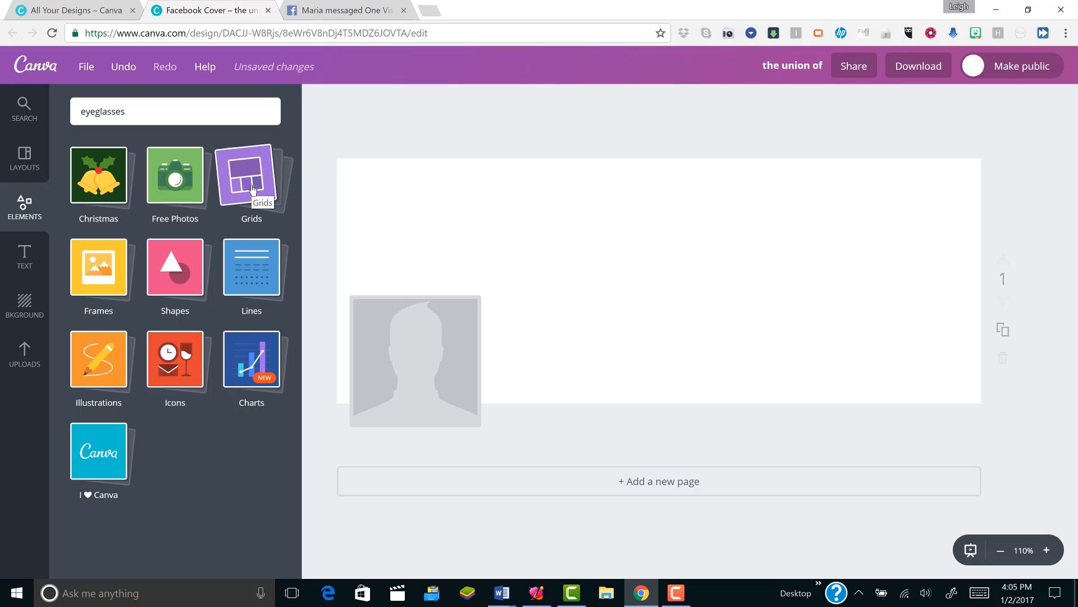
{"action": "left_click", "coordinate": [111, 185]}
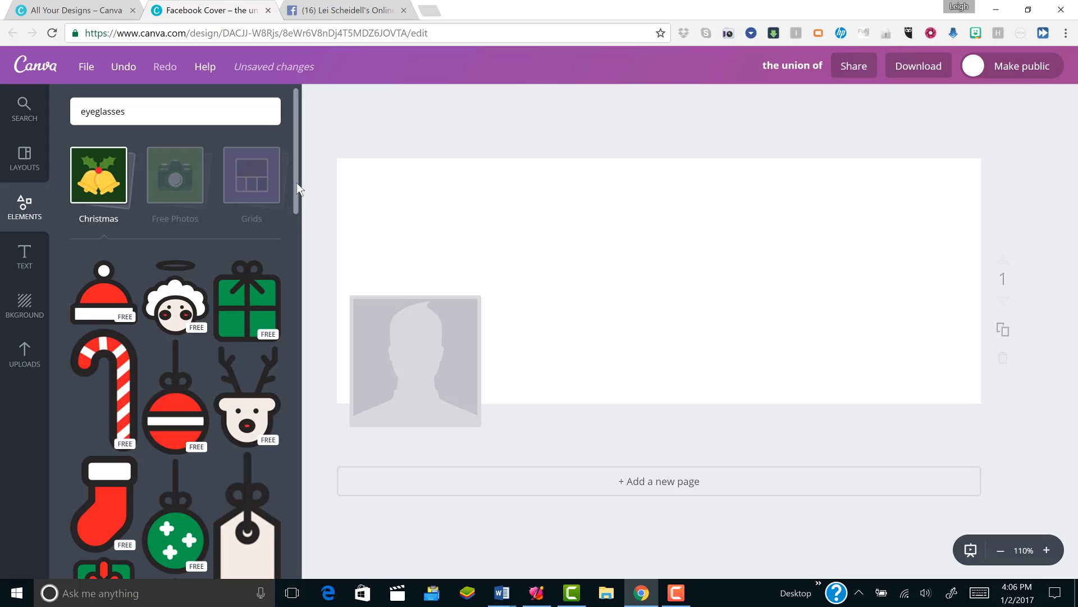
{"action": "left_click_drag", "start_coordinate": [297, 183], "coordinate": [296, 556]}
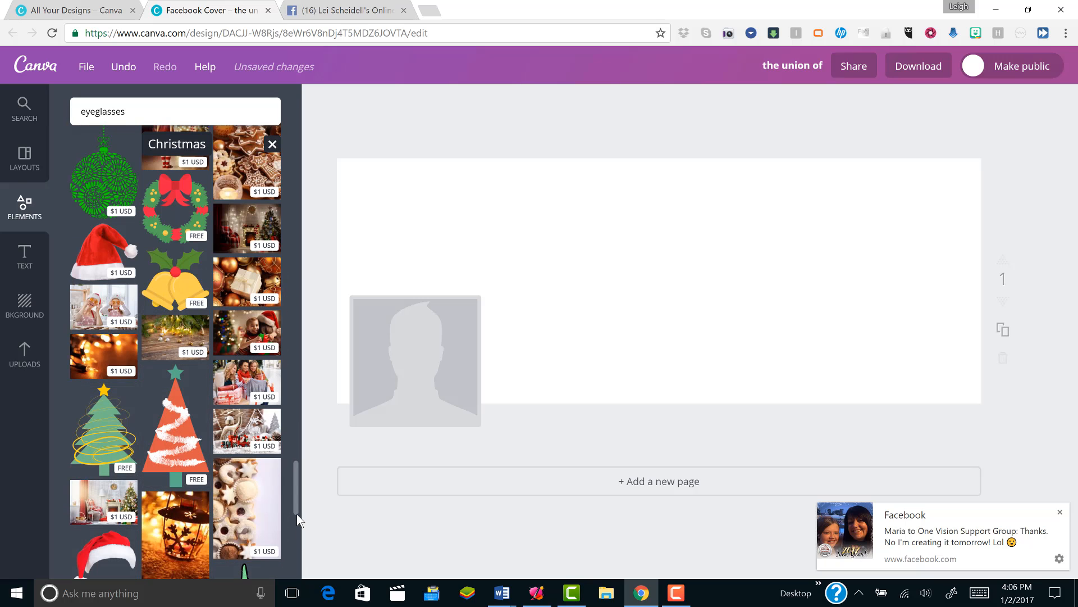
{"action": "left_click", "coordinate": [171, 207]}
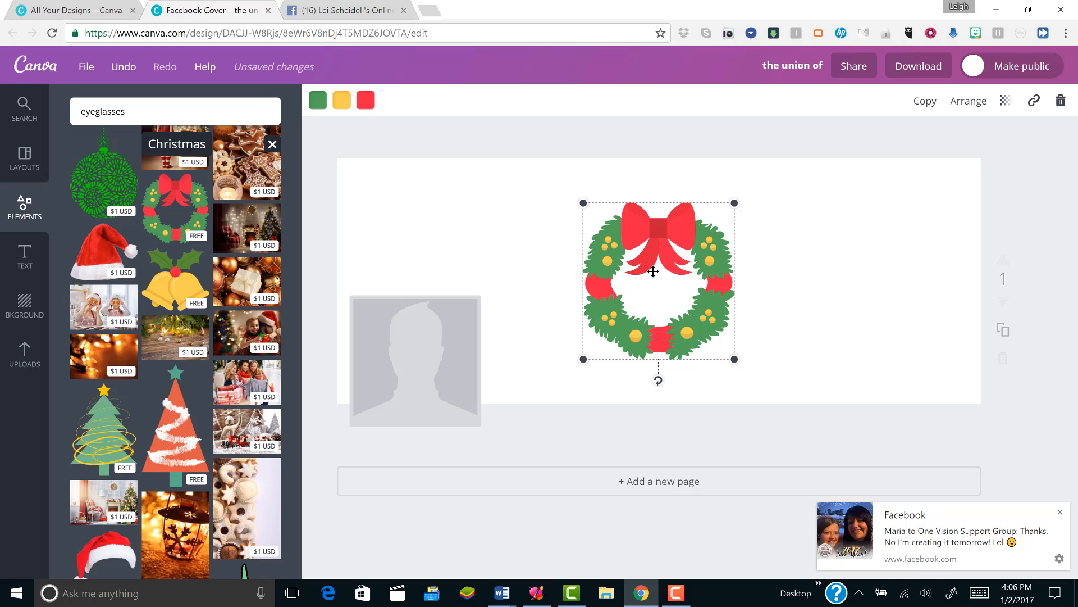
{"action": "left_click_drag", "start_coordinate": [655, 274], "coordinate": [422, 245]}
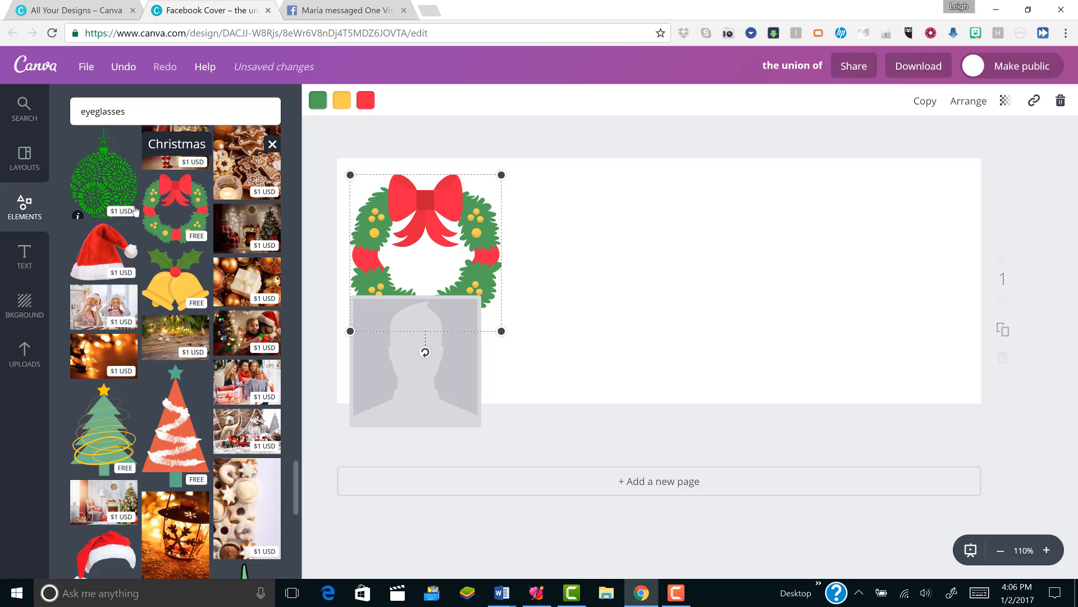
- Try out the green patterned Christmas ornament on the cover and delete it again
{"action": "left_click", "coordinate": [103, 181]}
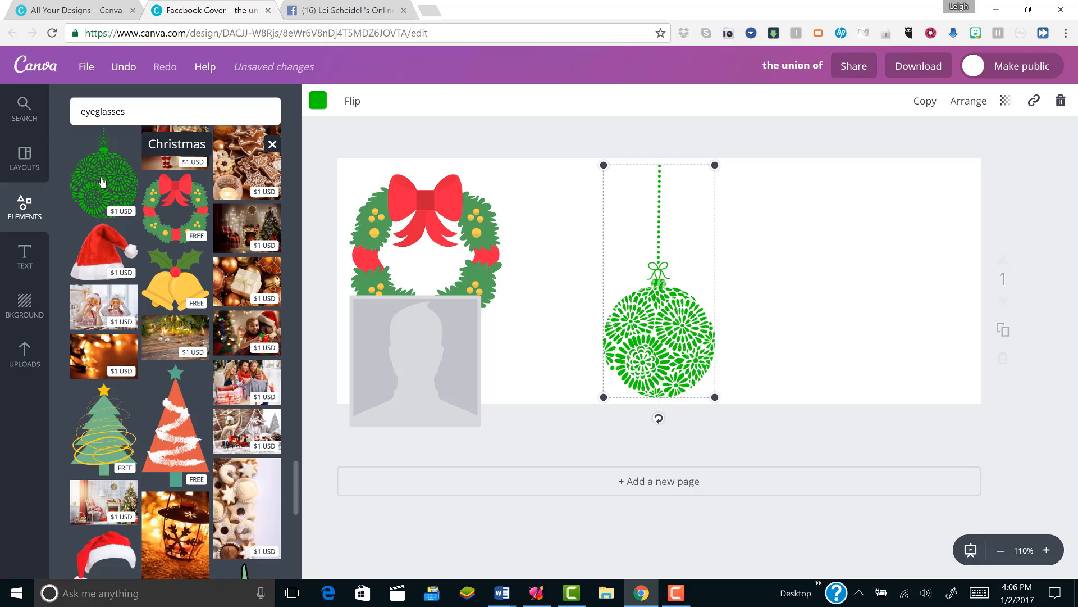
{"action": "mouse_move", "coordinate": [102, 180]}
{"action": "left_mouse_down"}
{"action": "mouse_move", "coordinate": [626, 260]}
{"action": "mouse_move", "coordinate": [764, 365]}
{"action": "mouse_move", "coordinate": [133, 230]}
{"action": "mouse_move", "coordinate": [95, 179]}
{"action": "left_mouse_up"}
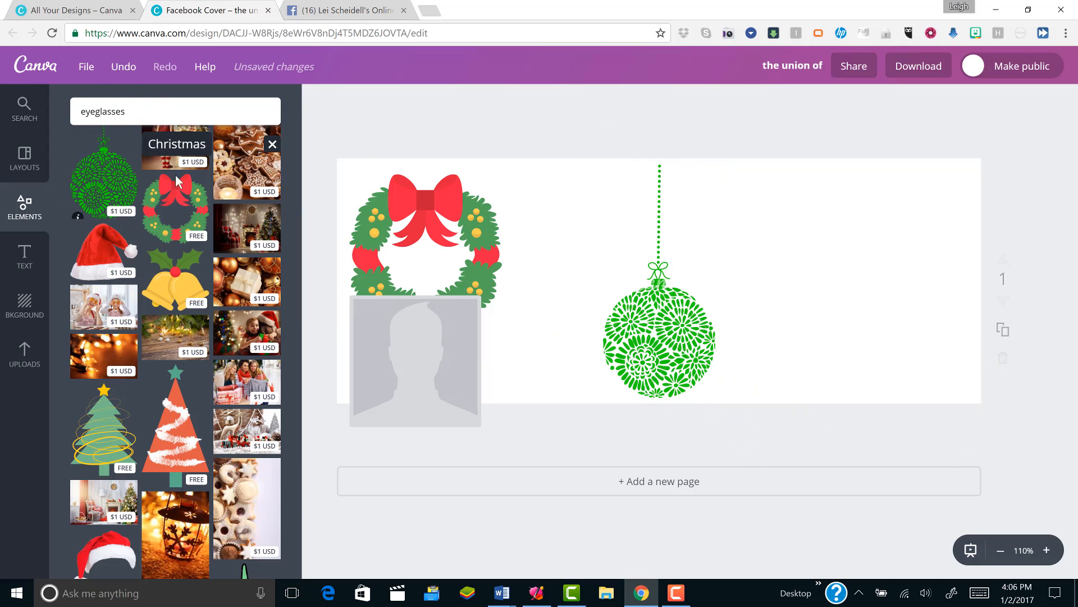
{"action": "right_click", "coordinate": [682, 341]}
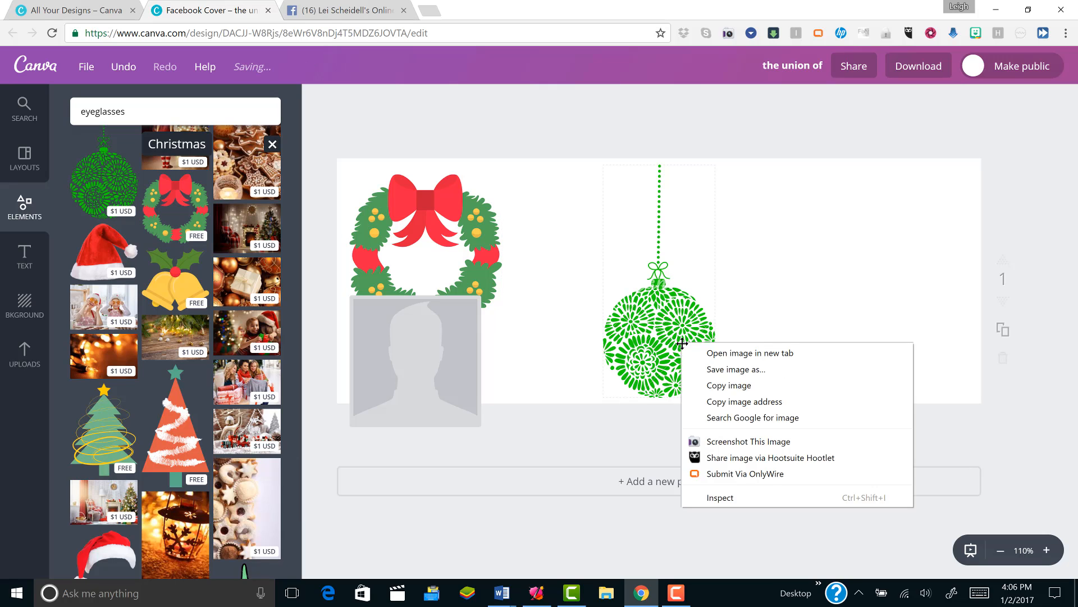
{"action": "left_click", "coordinate": [631, 335]}
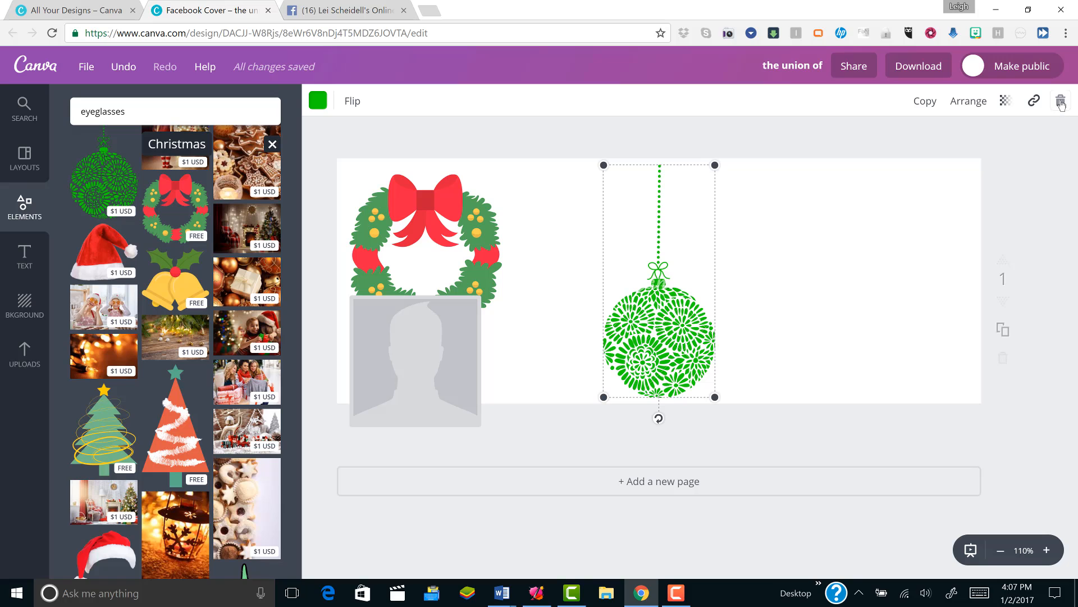
{"action": "left_click", "coordinate": [1061, 102]}
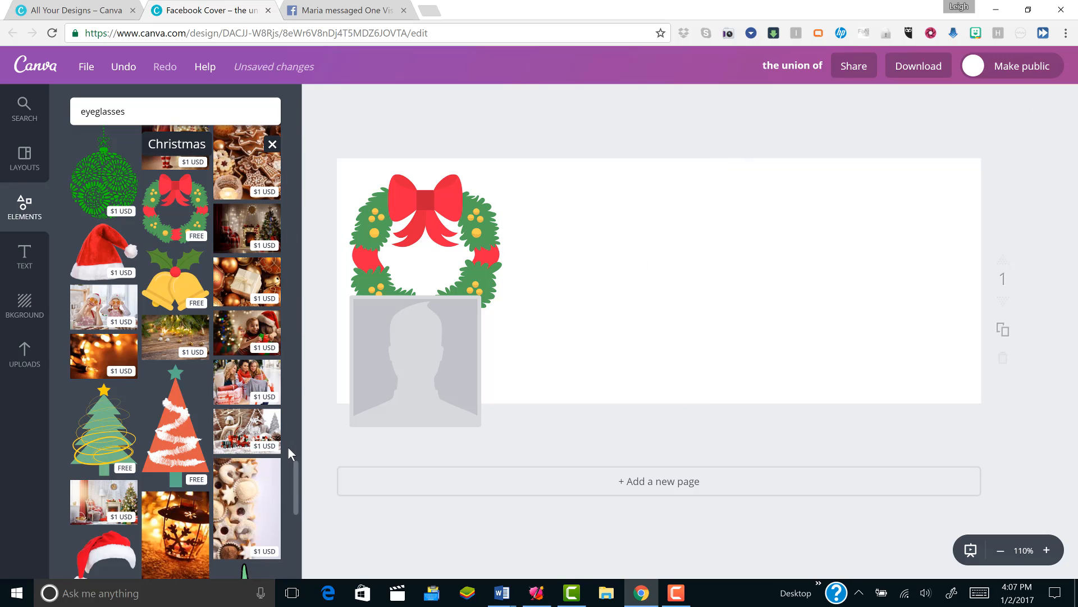
- Add the free yellow candy cane icon and the free photo of the snowy mountain peak to the cover
{"action": "left_click_drag", "start_coordinate": [295, 480], "coordinate": [307, 382]}
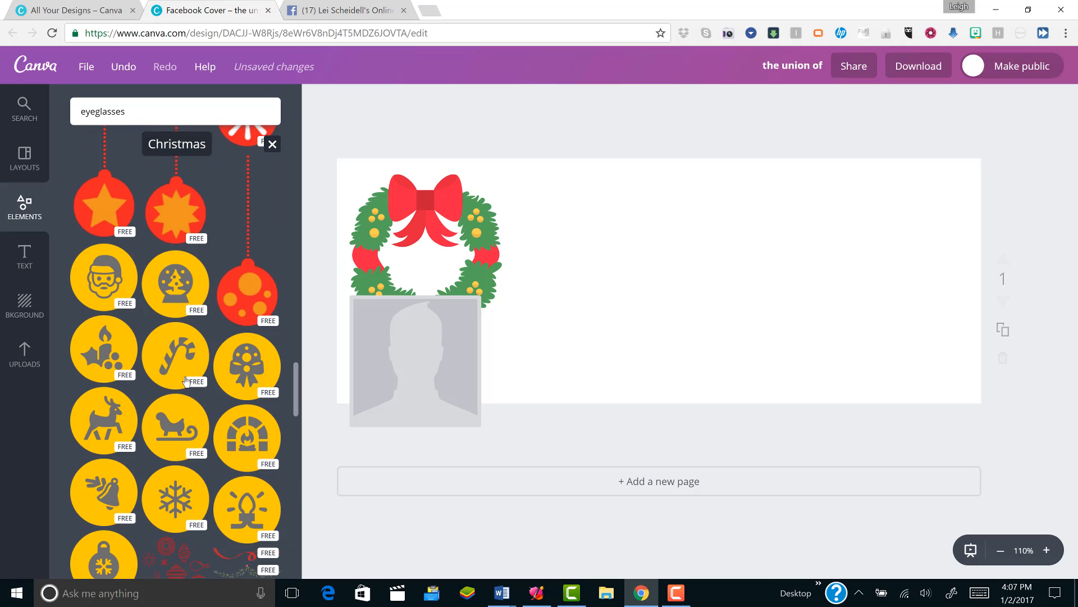
{"action": "left_click", "coordinate": [173, 365]}
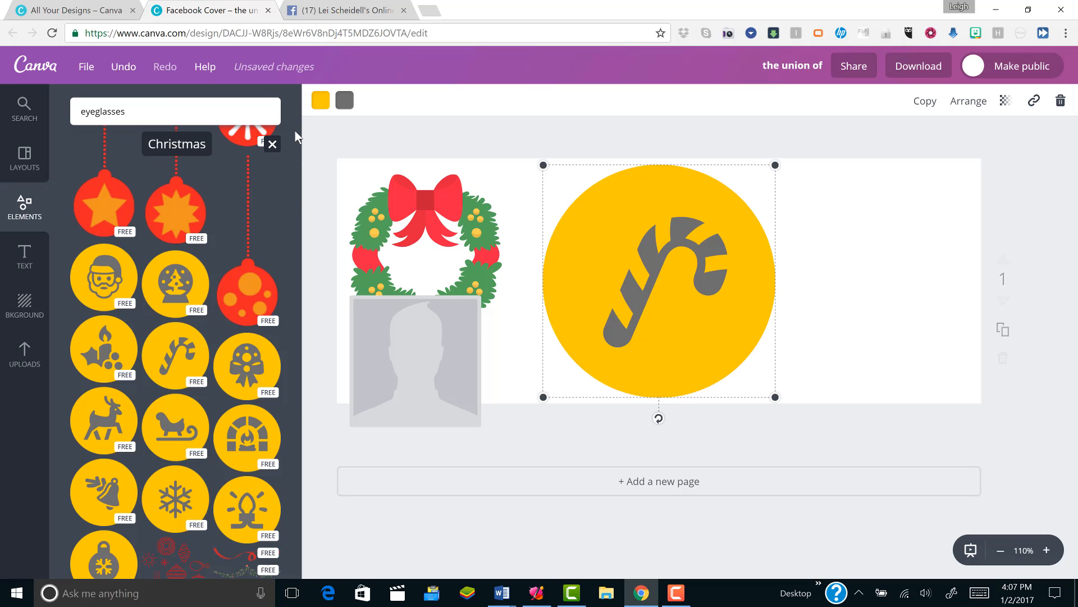
{"action": "left_click", "coordinate": [22, 208]}
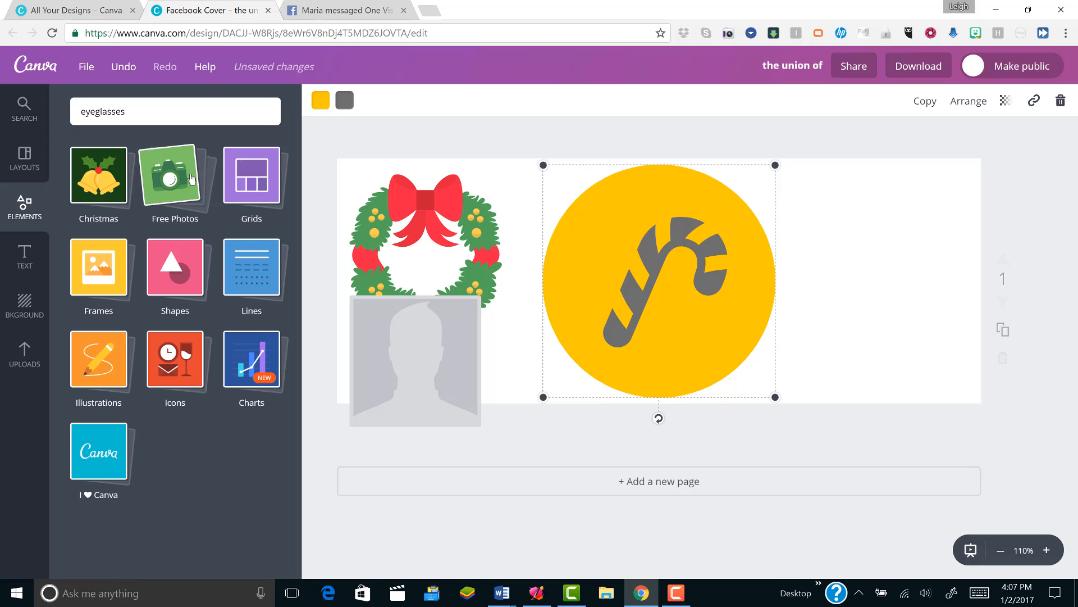
{"action": "left_click", "coordinate": [180, 180]}
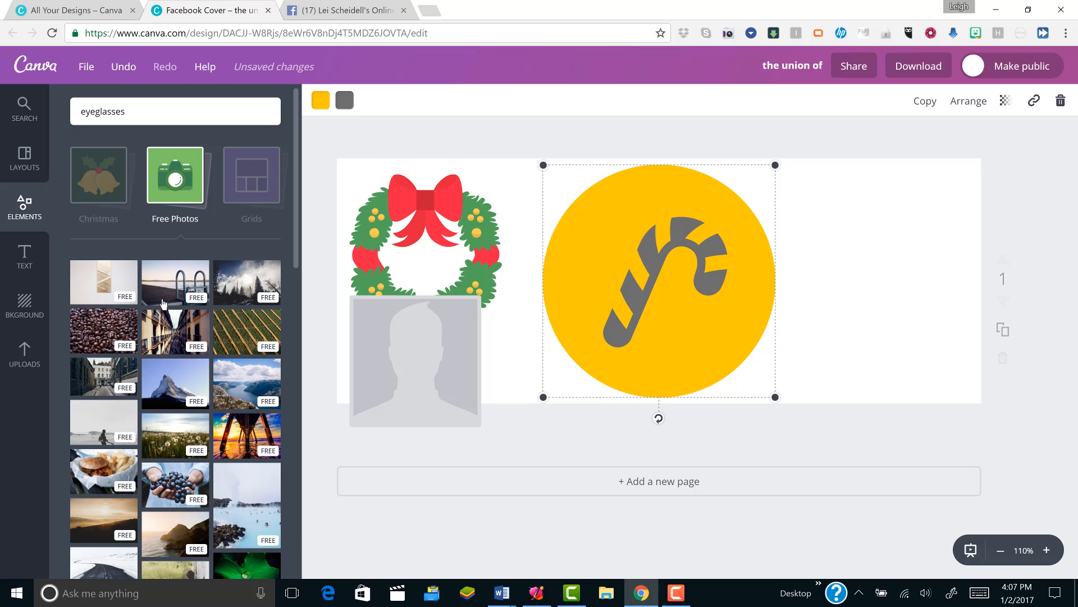
{"action": "left_click", "coordinate": [177, 382]}
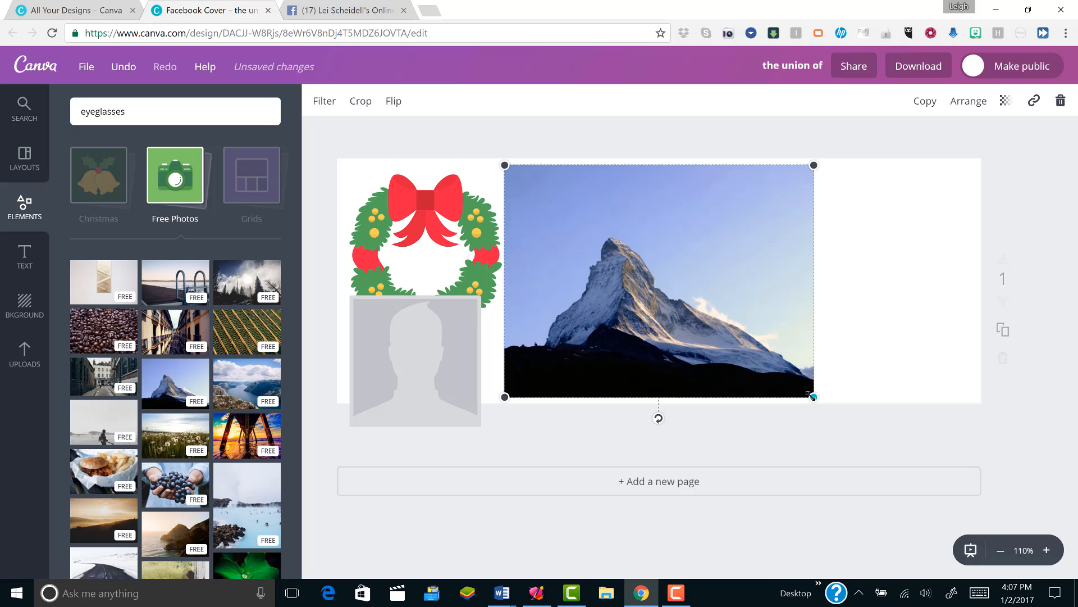
- Enlarge the mountain photo and position it to fill the cover beside the wreath, out to the far edge
{"action": "left_click_drag", "start_coordinate": [813, 397], "coordinate": [1011, 443]}
{"action": "left_click_drag", "start_coordinate": [859, 358], "coordinate": [978, 399]}
{"action": "left_click_drag", "start_coordinate": [782, 272], "coordinate": [770, 307]}
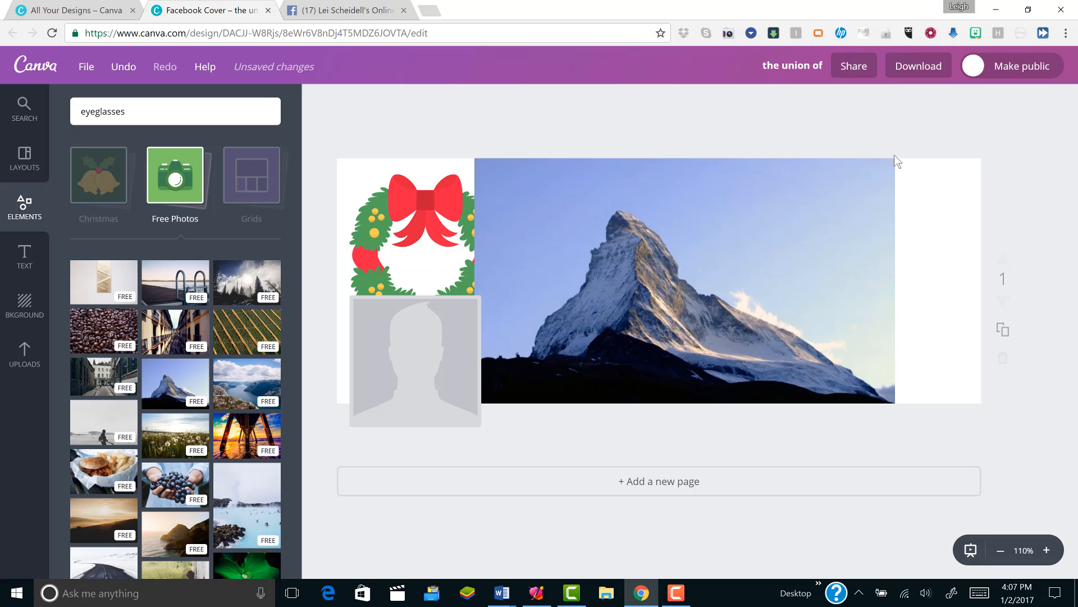
{"action": "left_click", "coordinate": [877, 395]}
{"action": "left_click_drag", "start_coordinate": [895, 426], "coordinate": [1025, 498]}
{"action": "mouse_move", "coordinate": [774, 292]}
{"action": "left_mouse_down"}
{"action": "mouse_move", "coordinate": [794, 209]}
{"action": "mouse_move", "coordinate": [799, 237]}
{"action": "mouse_move", "coordinate": [783, 277]}
{"action": "left_mouse_up"}
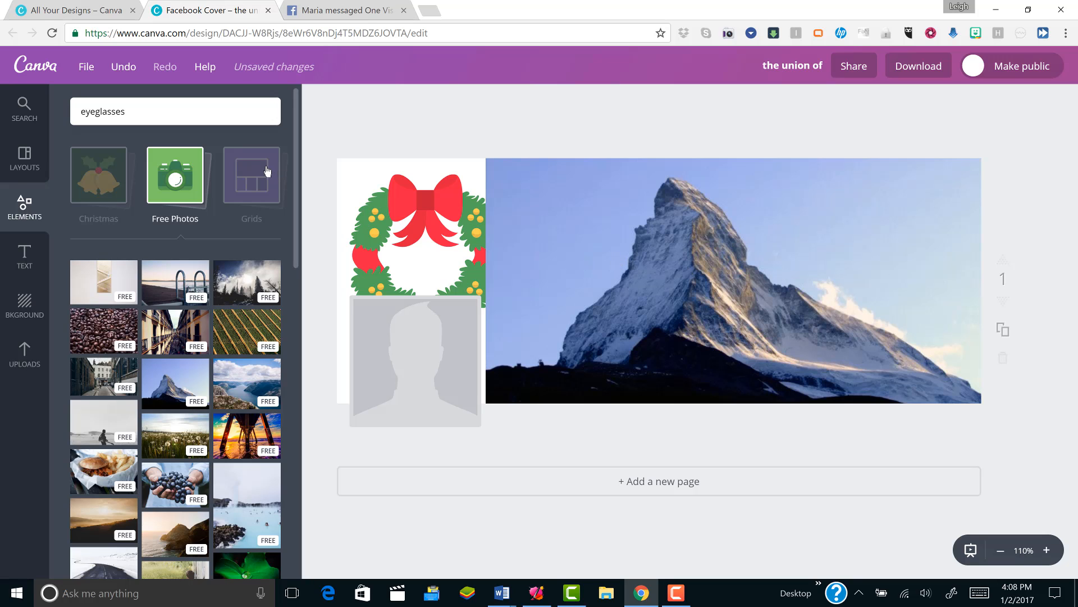
- Look through the Grids and Frames element categories
{"action": "left_click", "coordinate": [242, 171]}
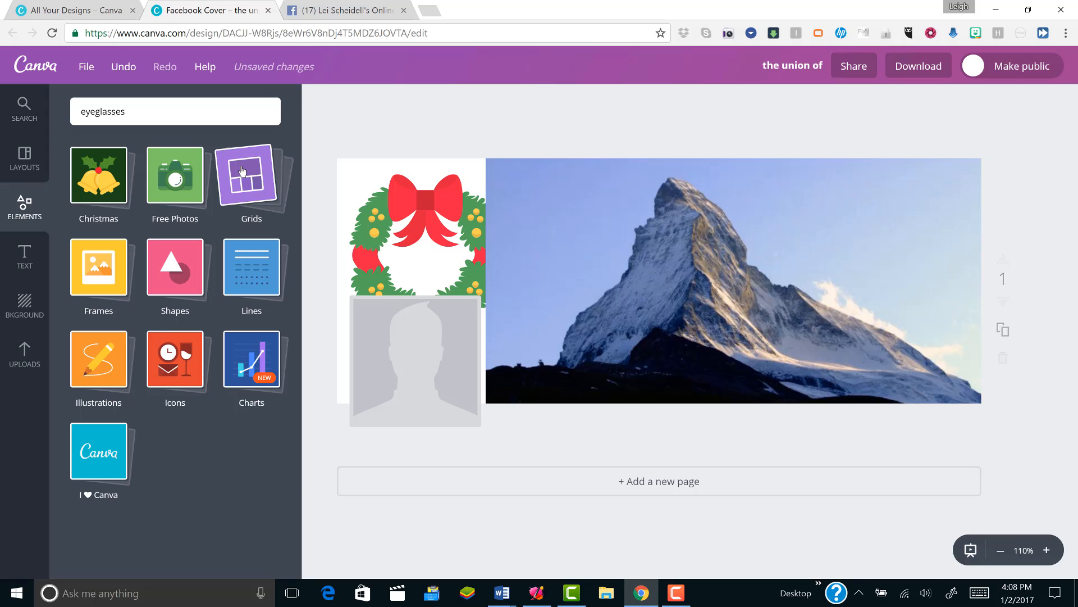
{"action": "left_click", "coordinate": [242, 171]}
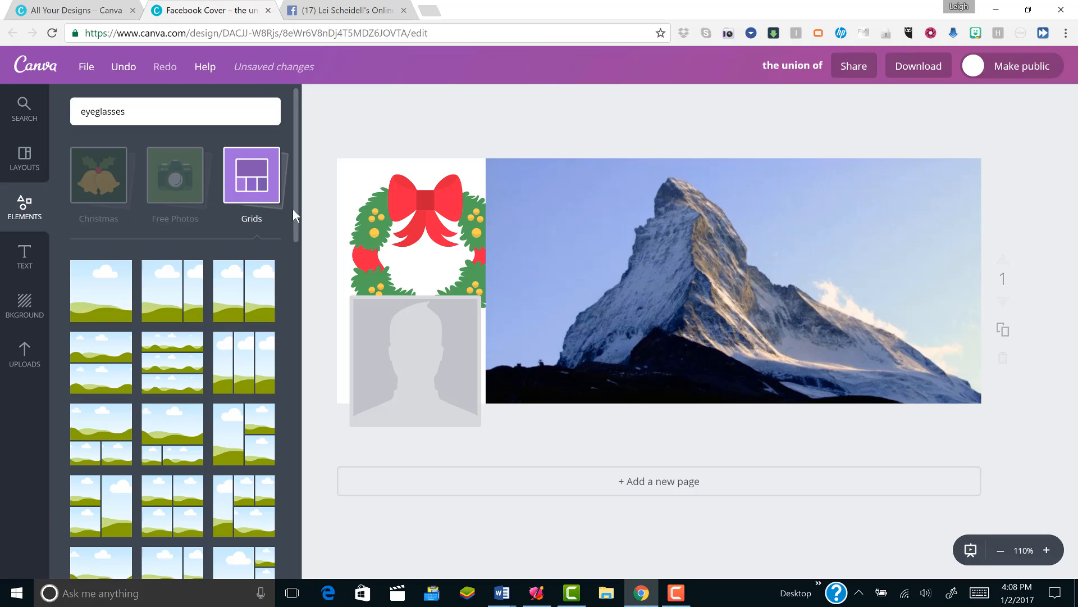
{"action": "left_click", "coordinate": [28, 209]}
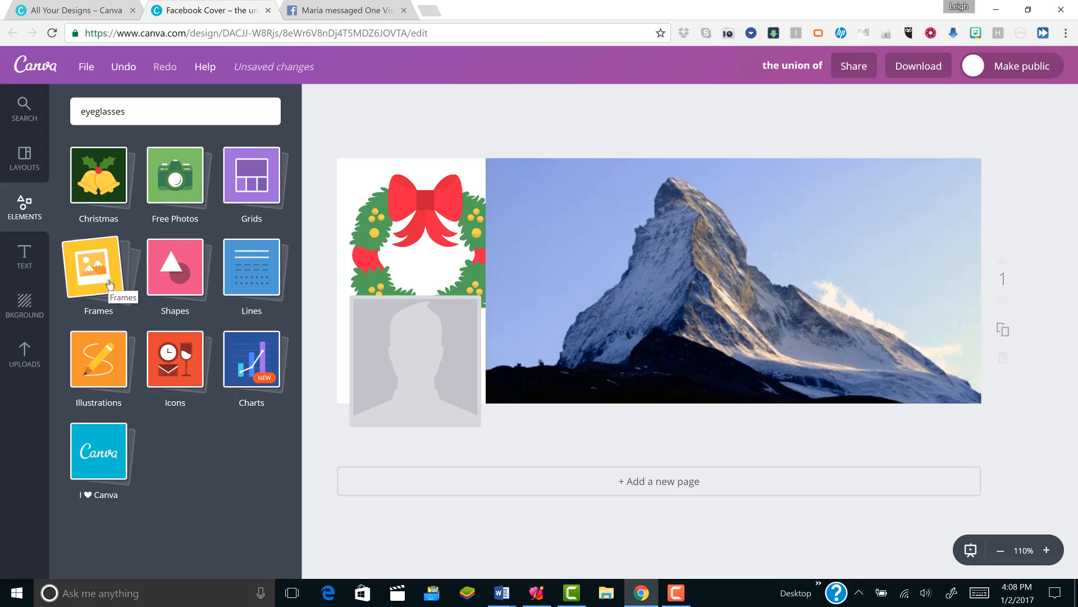
{"action": "left_click", "coordinate": [103, 275]}
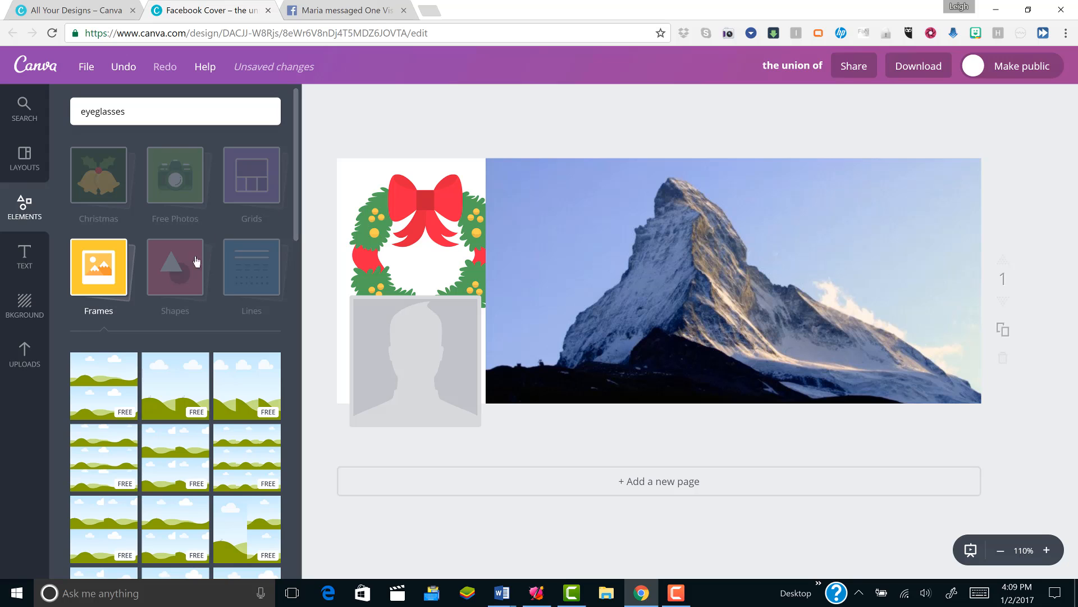
- Add a square shape and reshape it into a wide, low purple banner across the lower part of the mountain photo
{"action": "left_click", "coordinate": [188, 273]}
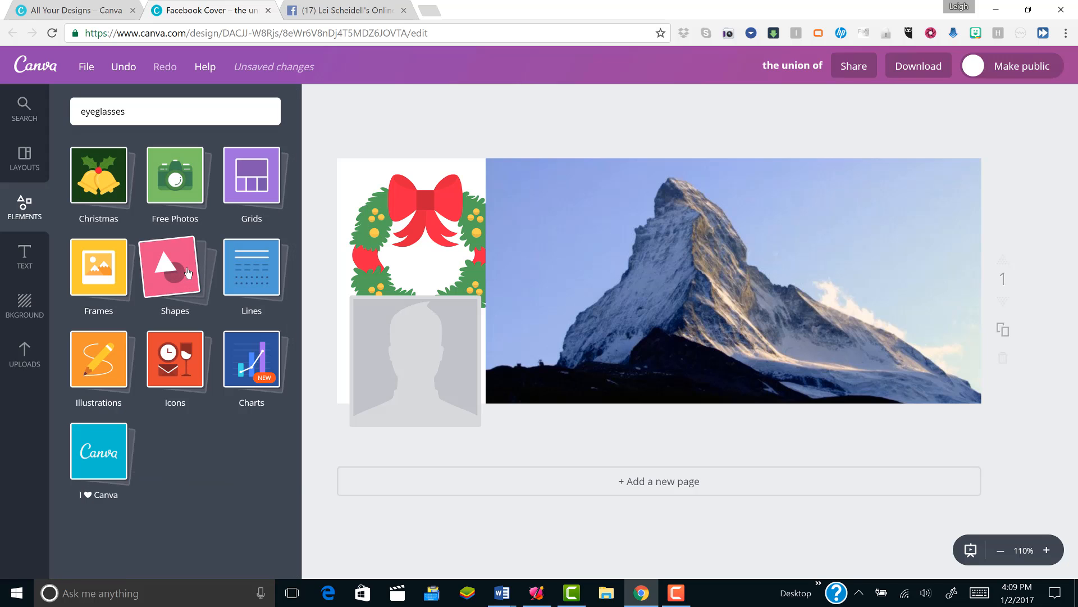
{"action": "left_click", "coordinate": [188, 273]}
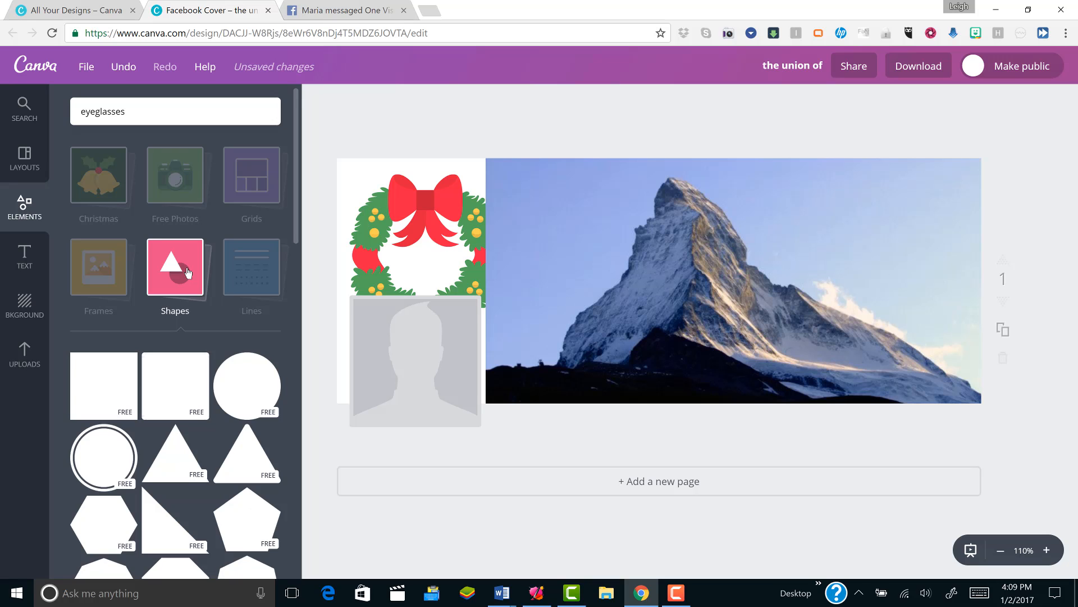
{"action": "left_click", "coordinate": [116, 396]}
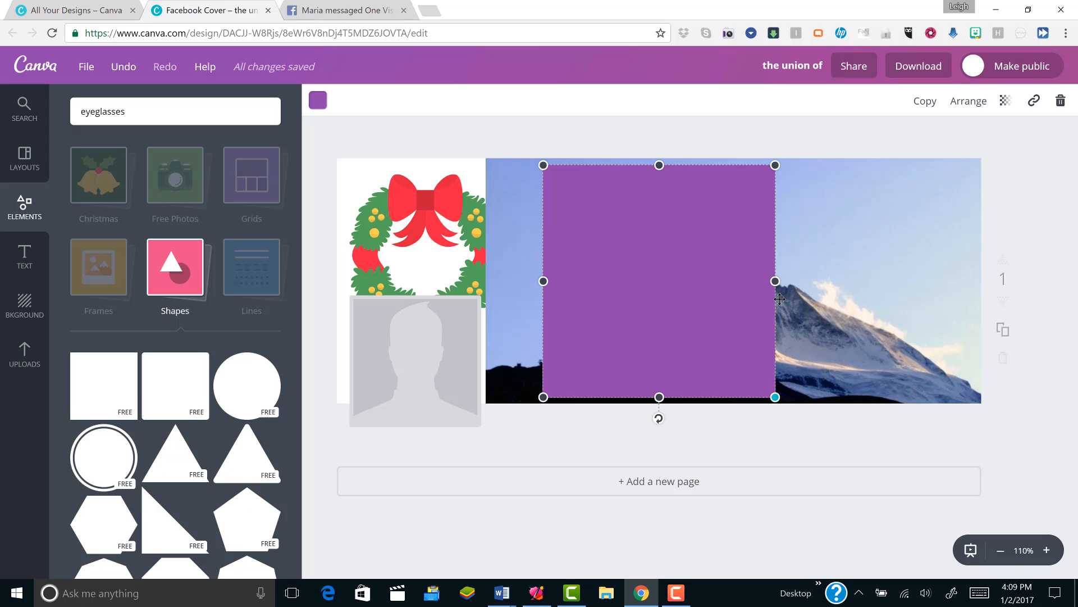
{"action": "left_click_drag", "start_coordinate": [780, 299], "coordinate": [967, 227]}
{"action": "left_click", "coordinate": [595, 194]}
{"action": "left_click_drag", "start_coordinate": [870, 201], "coordinate": [858, 370]}
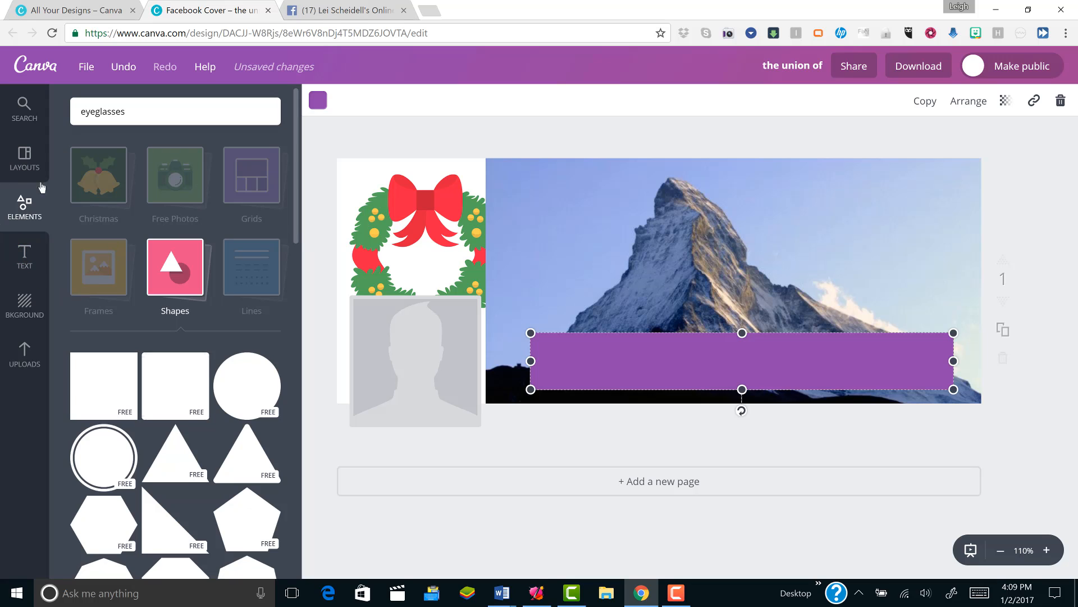
- Add a heading text box, set its font to Allura and move it onto the purple banner
{"action": "left_click", "coordinate": [20, 258]}
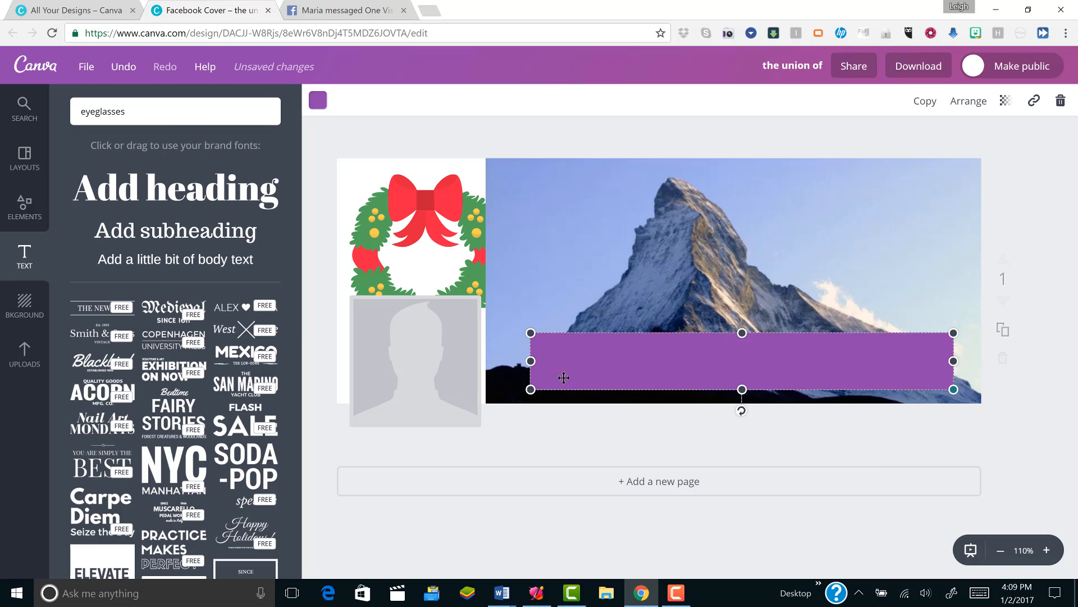
{"action": "left_click", "coordinate": [111, 193]}
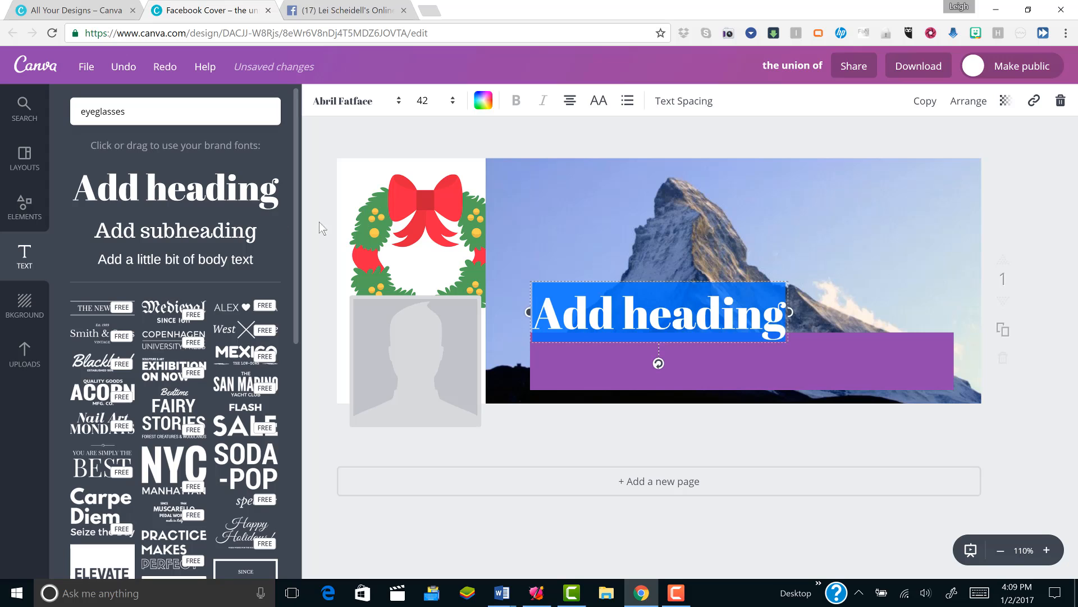
{"action": "left_click", "coordinate": [334, 100]}
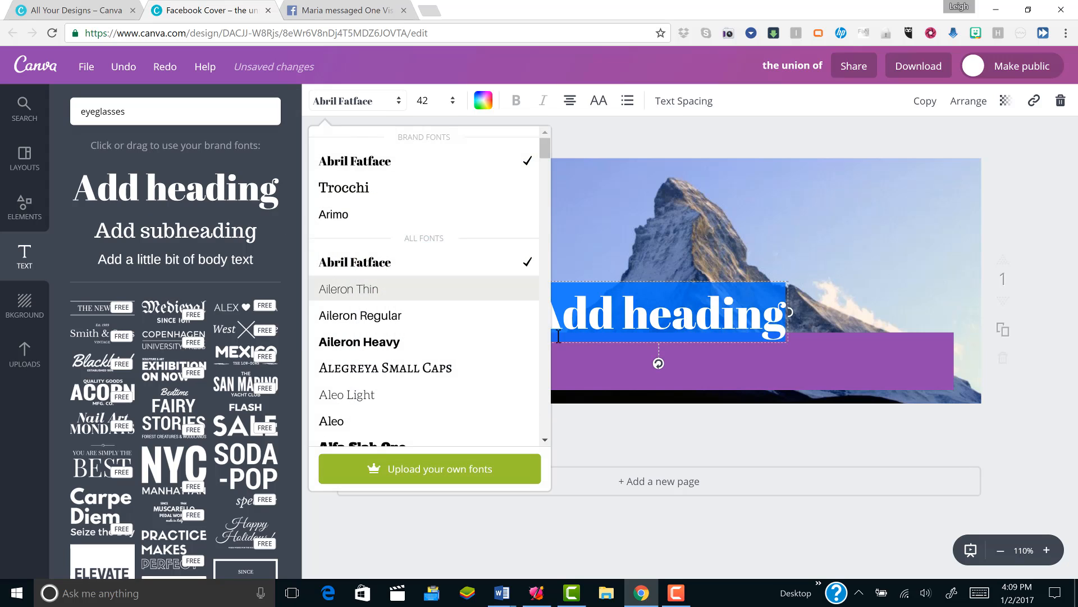
{"action": "scroll", "coordinate": [395, 284], "scroll_direction": "down", "scroll_amount": 5}
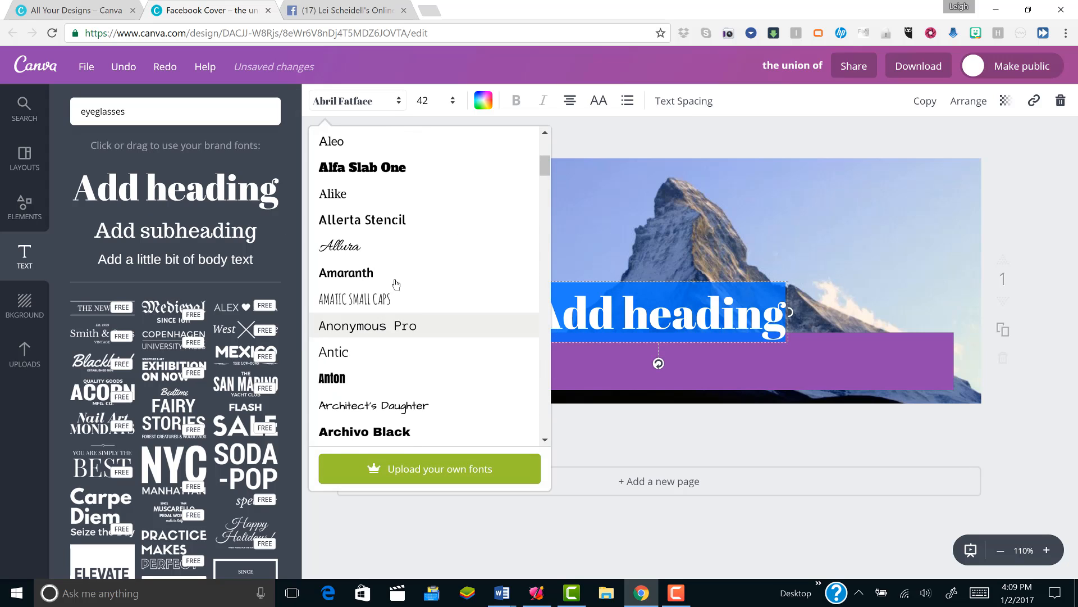
{"action": "left_click", "coordinate": [375, 246]}
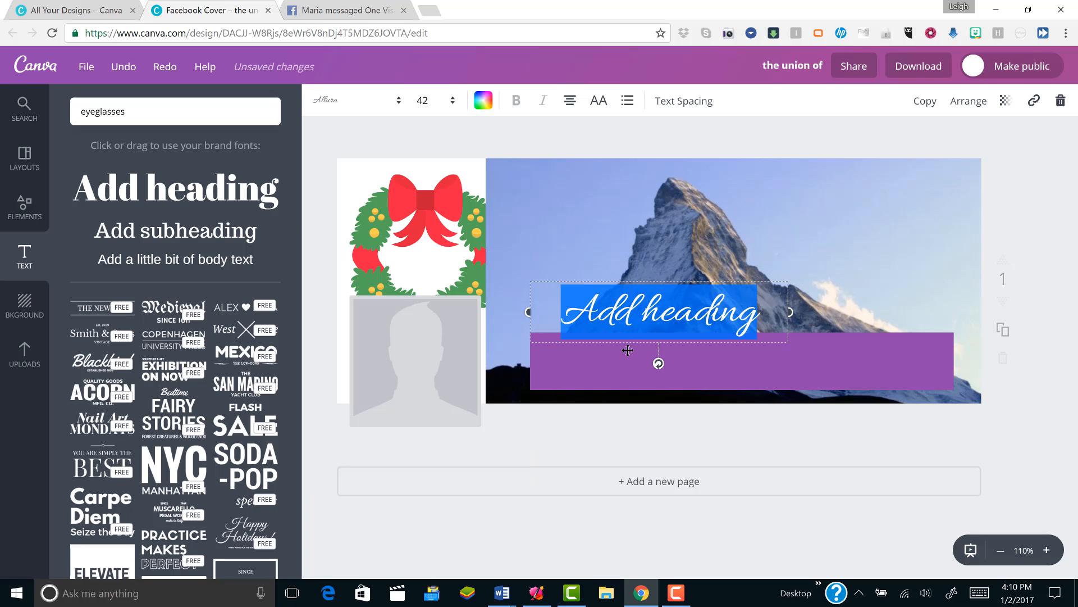
{"action": "left_click_drag", "start_coordinate": [625, 352], "coordinate": [620, 401]}
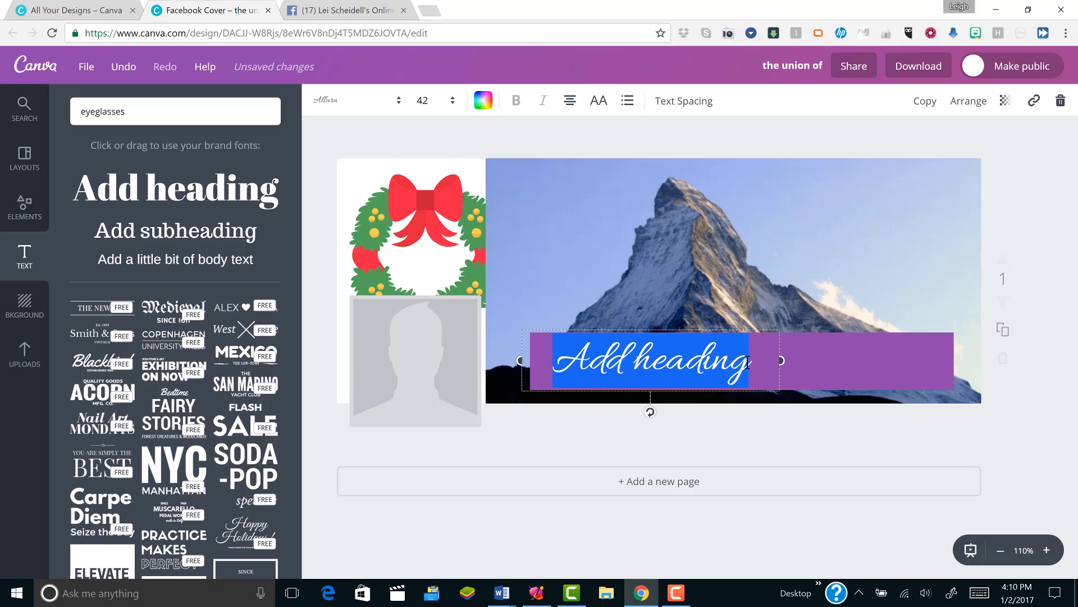
- Select the whole placeholder heading on the purple banner and set its text color to white
{"action": "left_click_drag", "start_coordinate": [747, 362], "coordinate": [731, 363]}
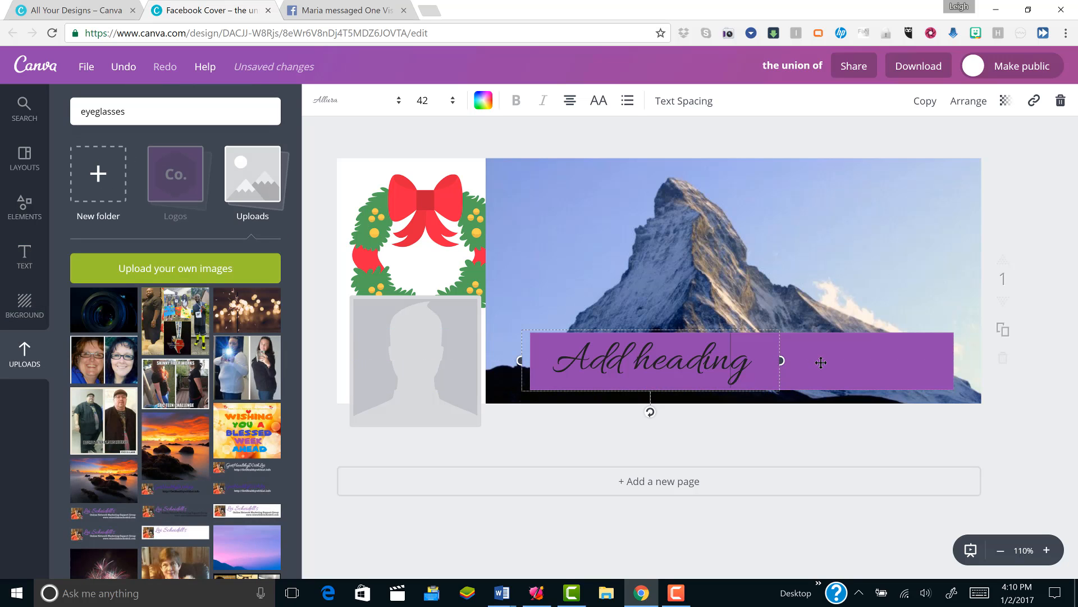
{"action": "left_click", "coordinate": [817, 363]}
{"action": "left_click", "coordinate": [753, 360]}
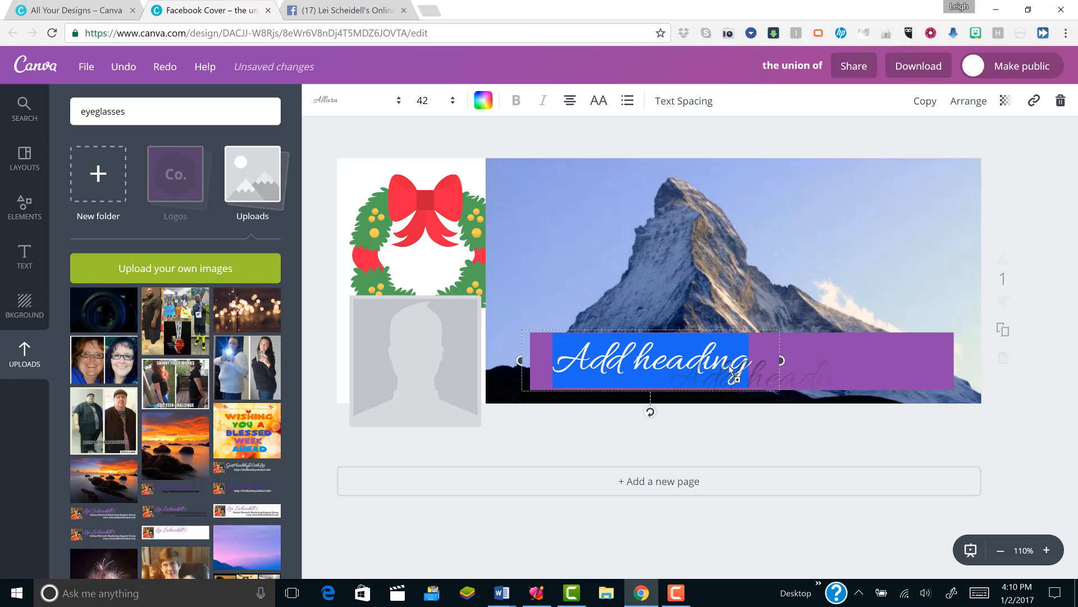
{"action": "left_click", "coordinate": [748, 362]}
{"action": "left_click", "coordinate": [748, 362]}
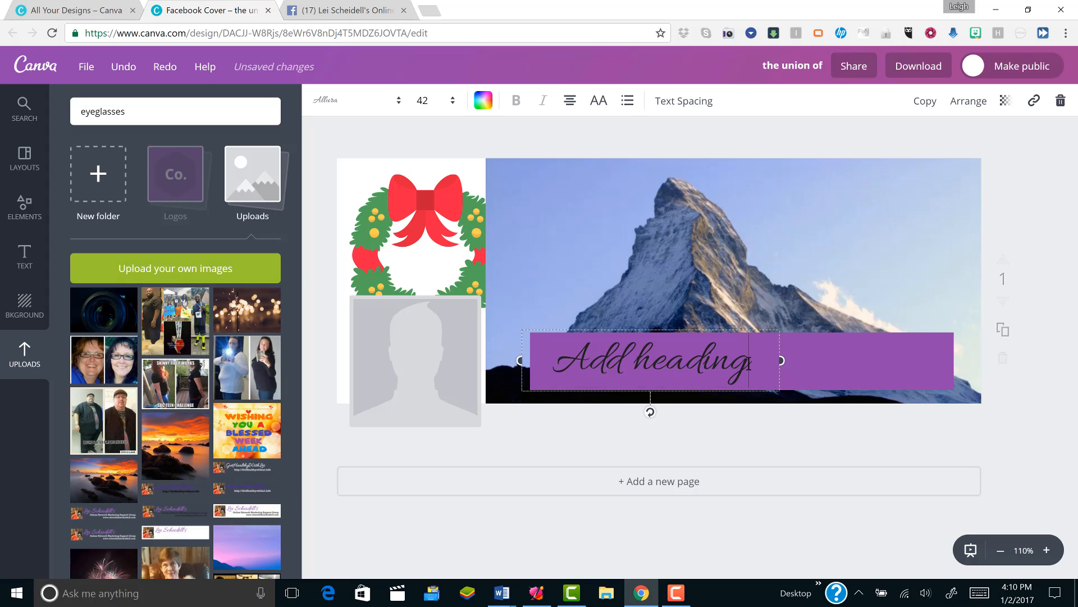
{"action": "left_click_drag", "start_coordinate": [749, 363], "coordinate": [536, 354]}
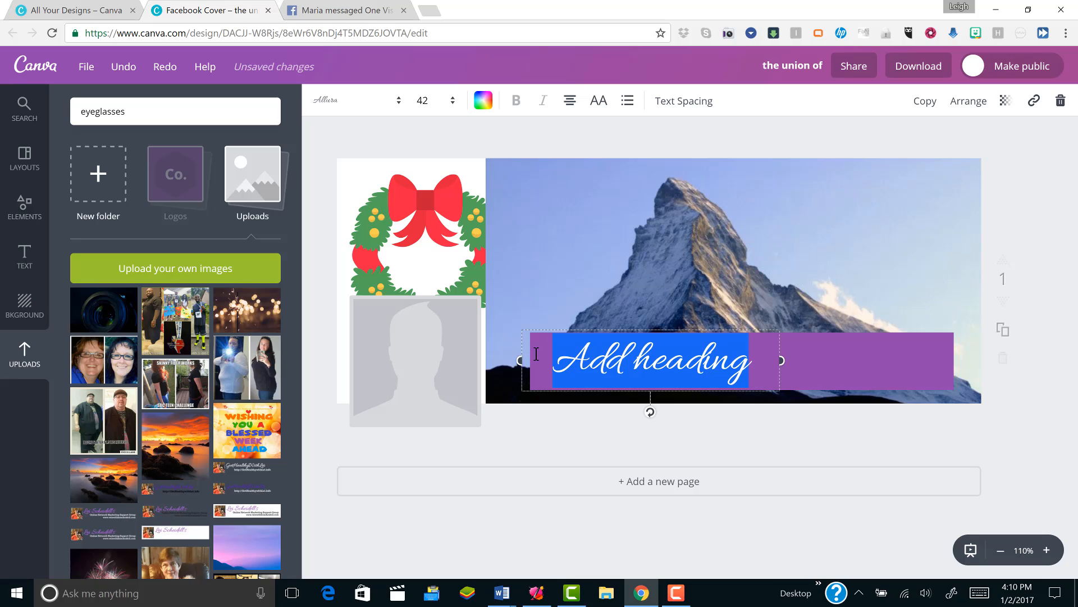
{"action": "left_click", "coordinate": [482, 104]}
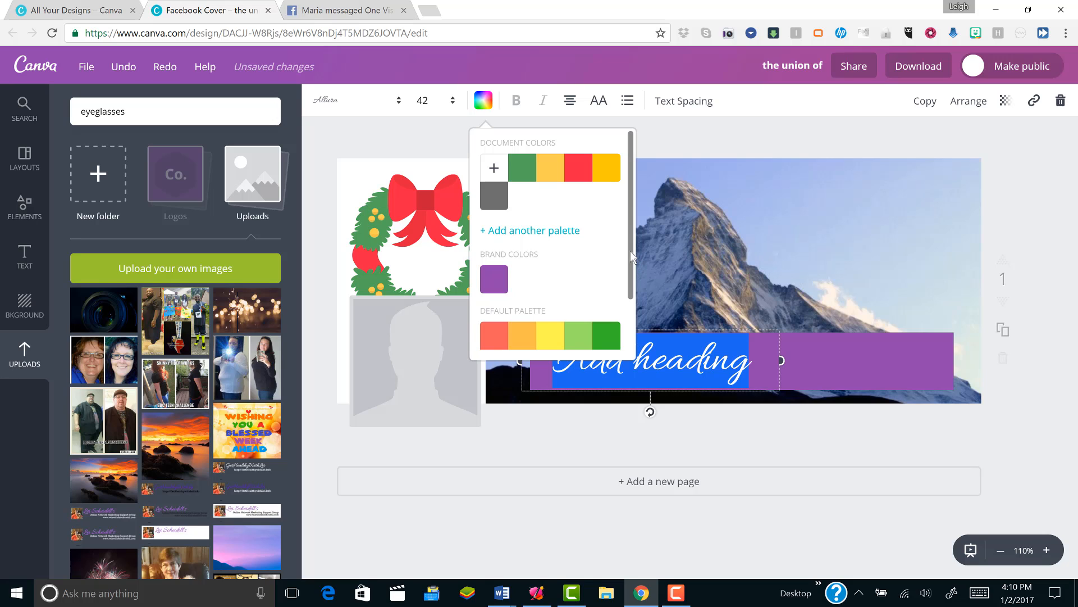
{"action": "left_click_drag", "start_coordinate": [631, 257], "coordinate": [631, 328]}
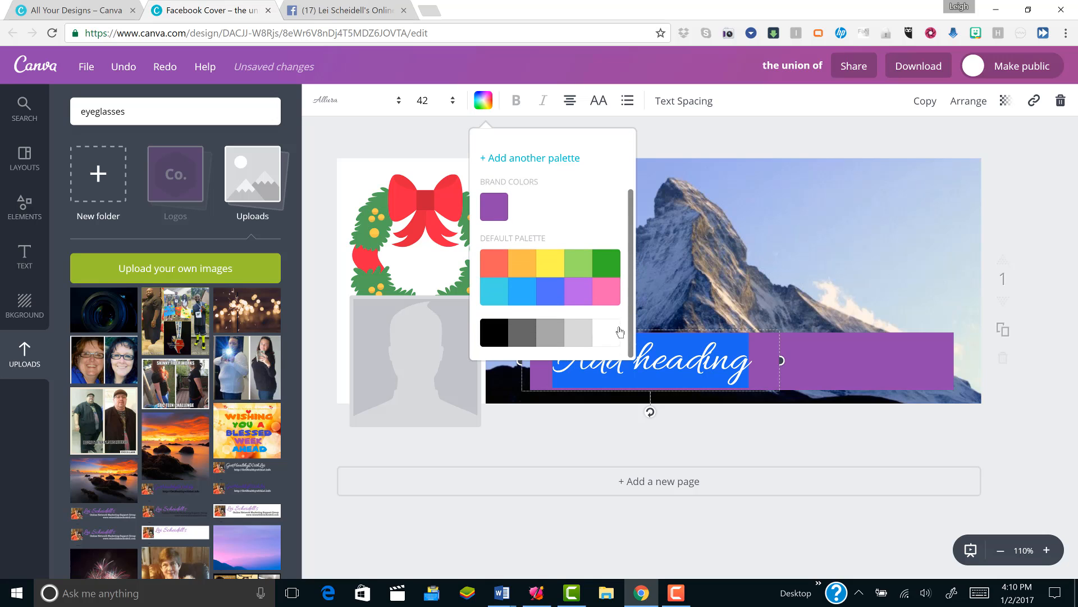
{"action": "left_click", "coordinate": [607, 333]}
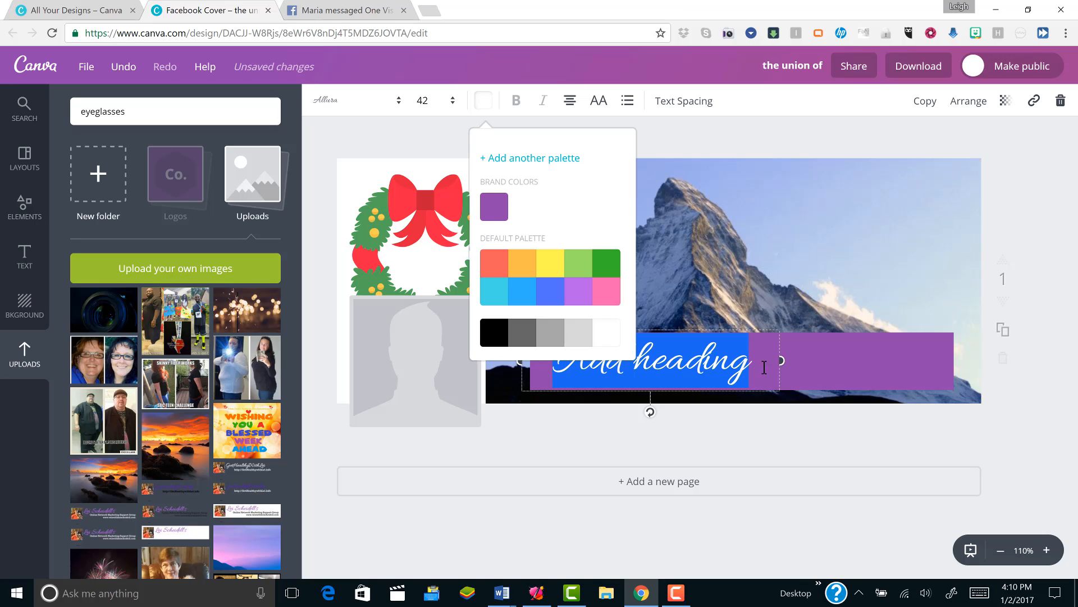
- Replace the heading text with "Happy New Year", widen its box to fit one line and center it on the purple banner
{"action": "type", "text": "Happy"}
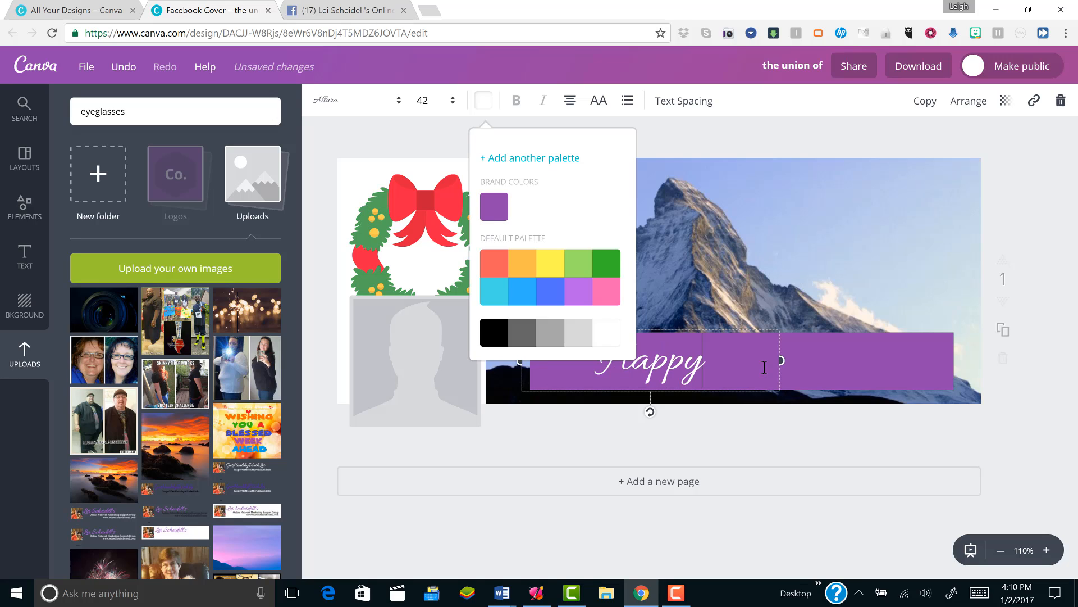
{"action": "type", "text": " New Year"}
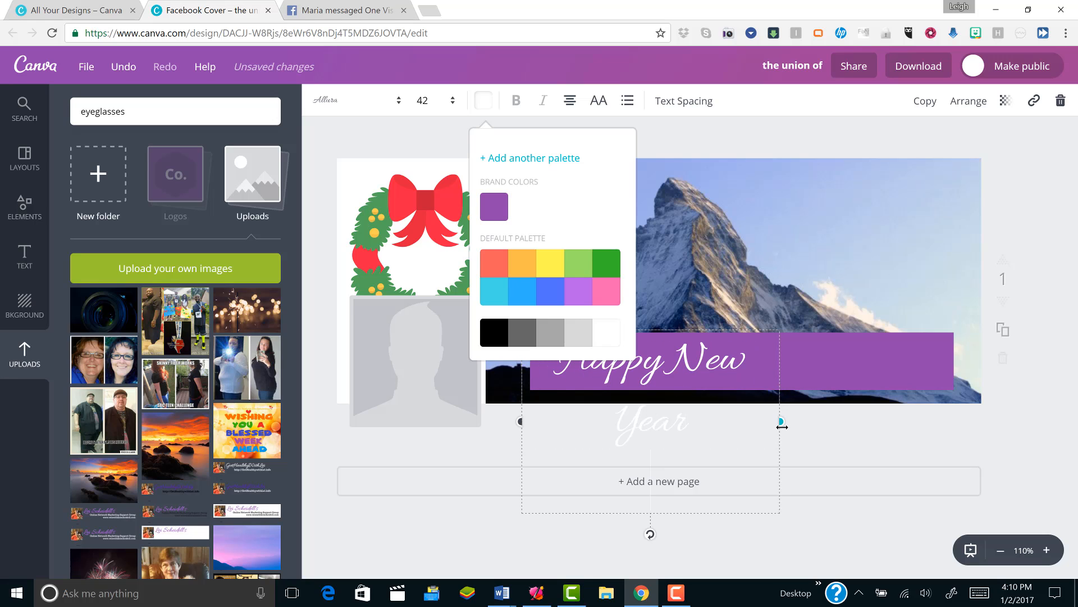
{"action": "left_click_drag", "start_coordinate": [784, 425], "coordinate": [856, 423]}
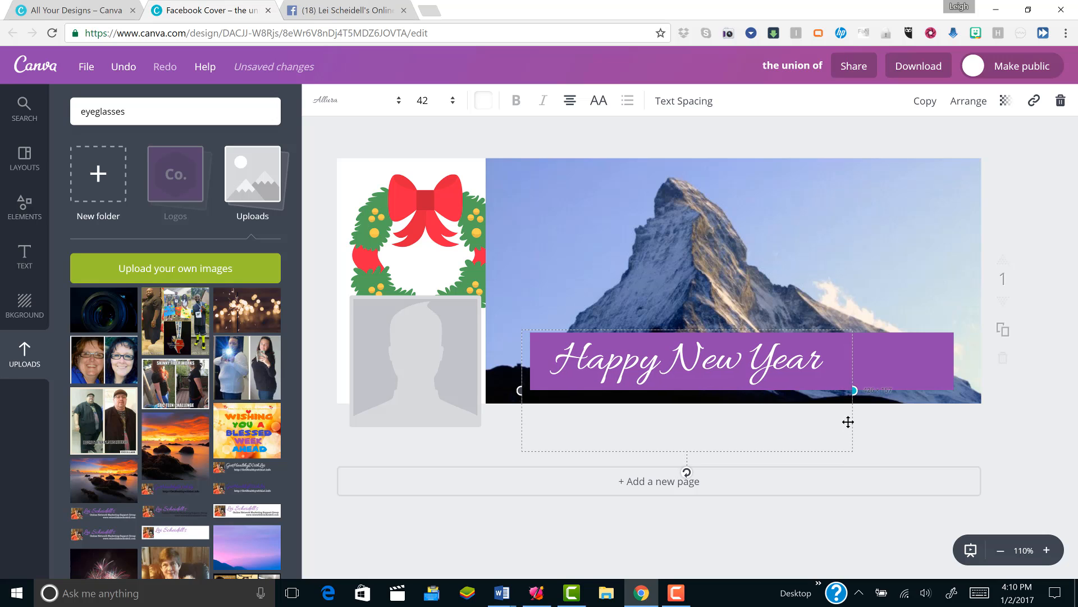
{"action": "left_click_drag", "start_coordinate": [710, 455], "coordinate": [756, 455]}
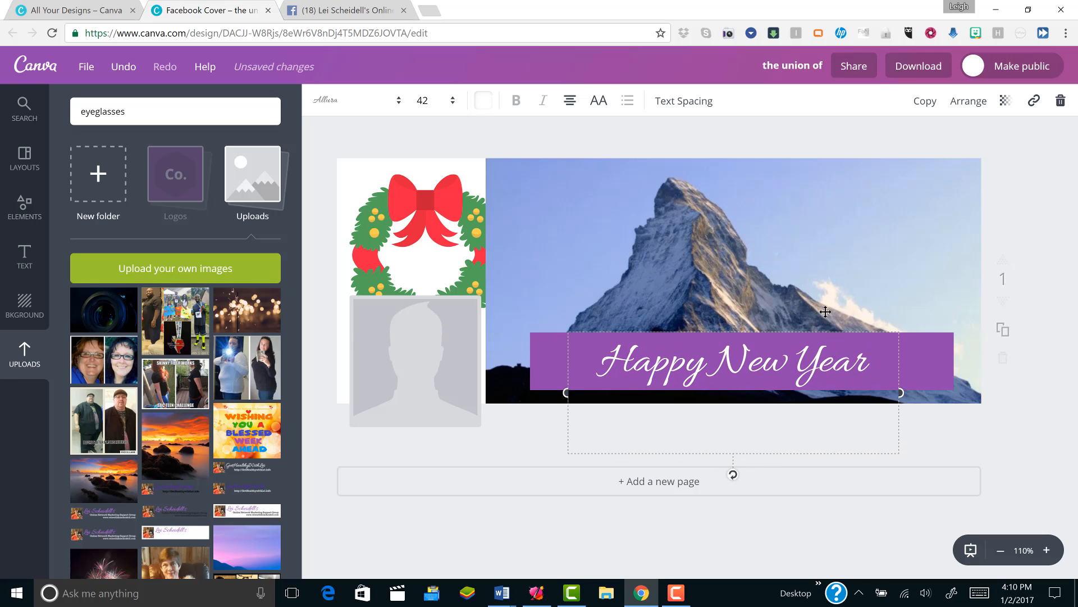
{"action": "left_click", "coordinate": [733, 409]}
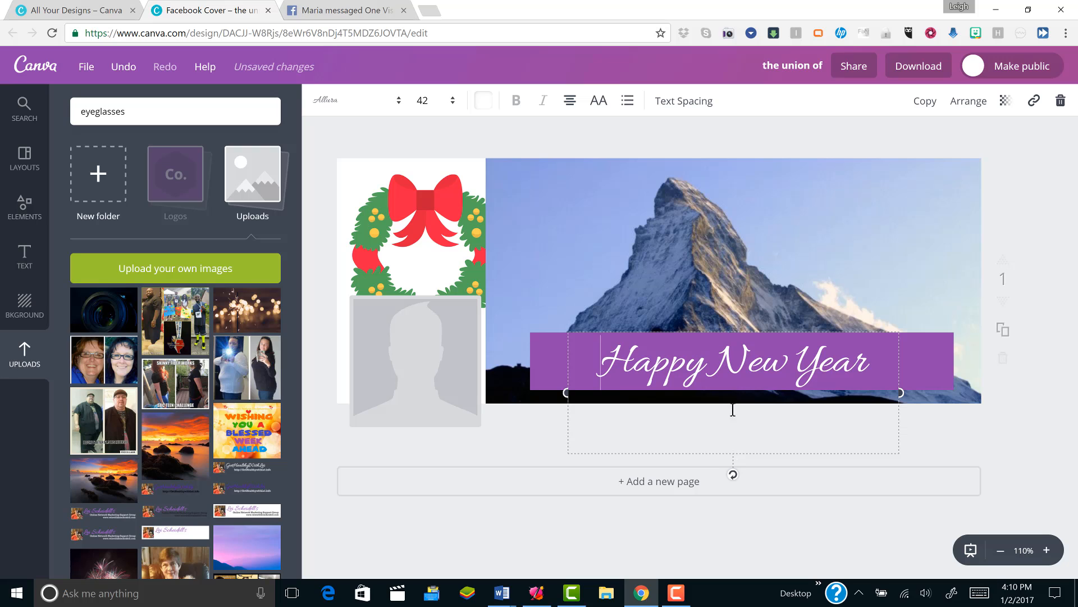
- Browse the available designs in the Shapes element category
{"action": "left_click", "coordinate": [30, 198]}
{"action": "left_click", "coordinate": [189, 247]}
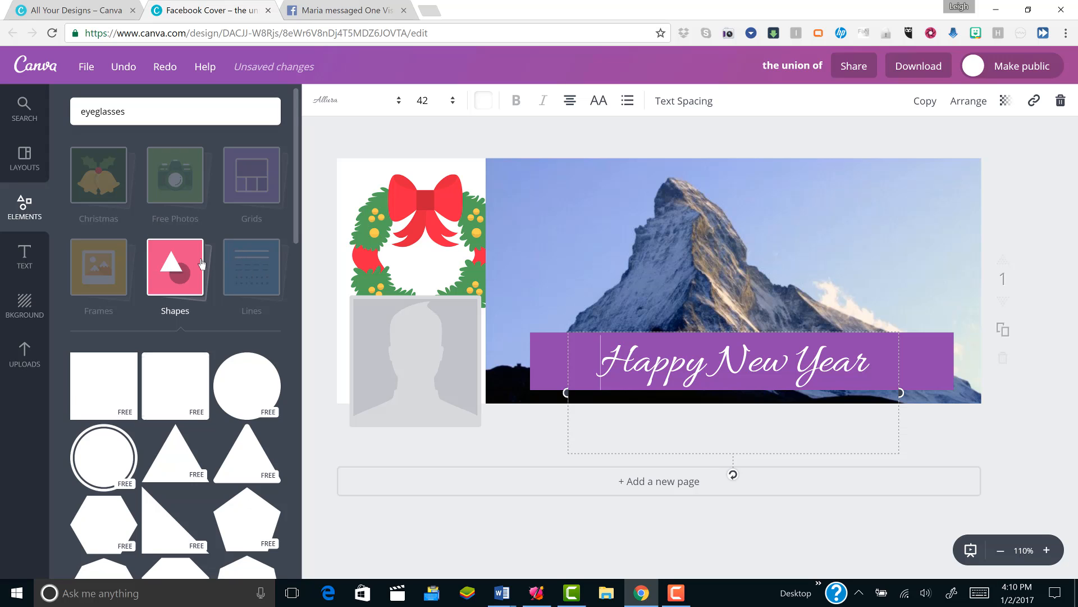
{"action": "left_click", "coordinate": [186, 274]}
{"action": "left_click", "coordinate": [185, 274]}
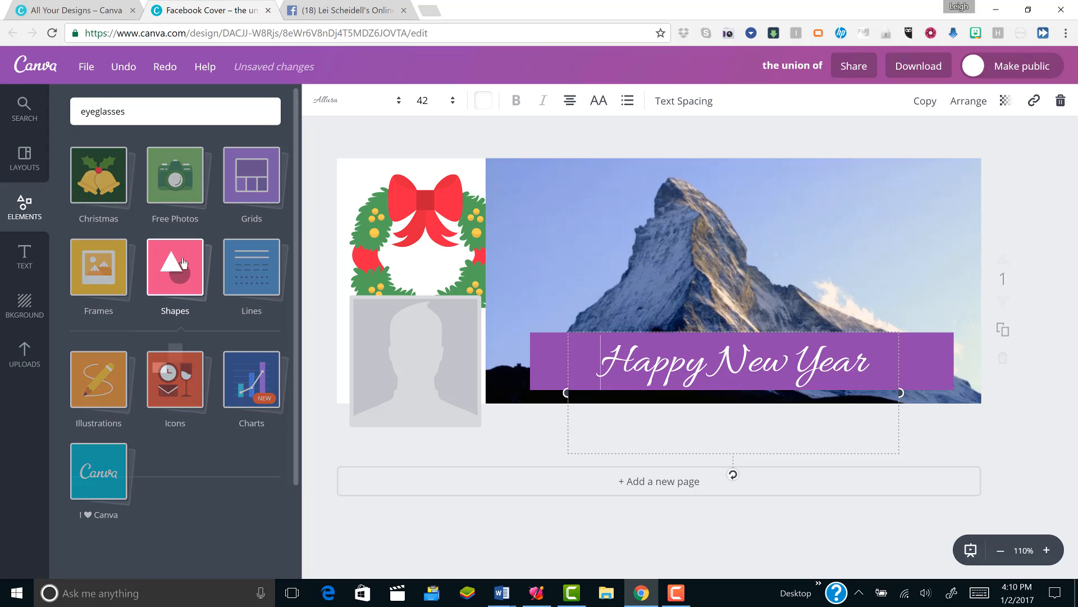
{"action": "left_click_drag", "start_coordinate": [298, 237], "coordinate": [315, 526]}
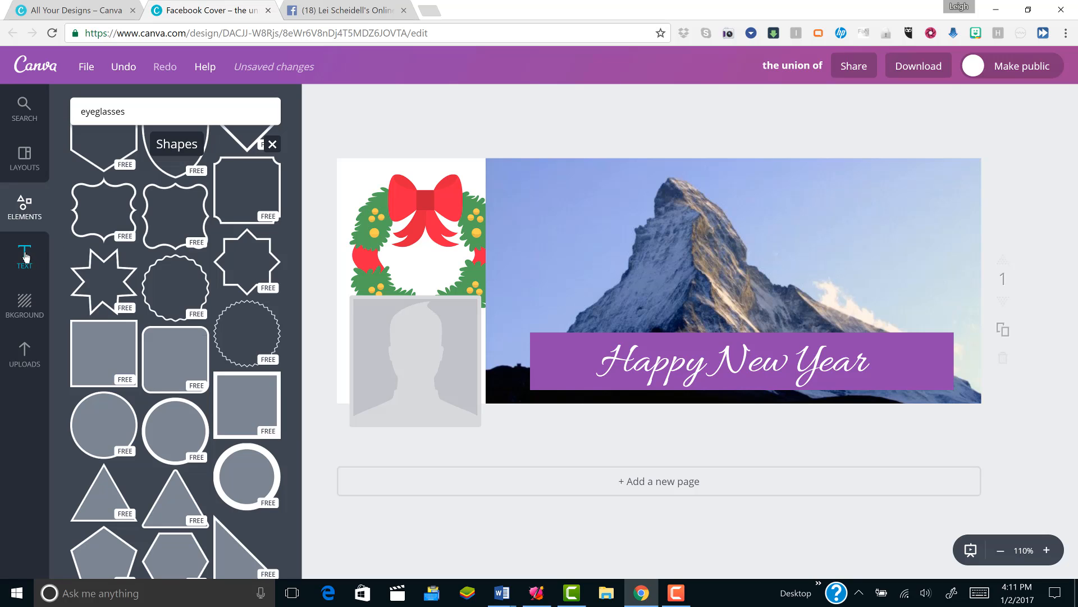
- Set the cover background to the default palette's coral red and shift the mountain photo over part of the wreath
{"action": "left_click", "coordinate": [21, 308]}
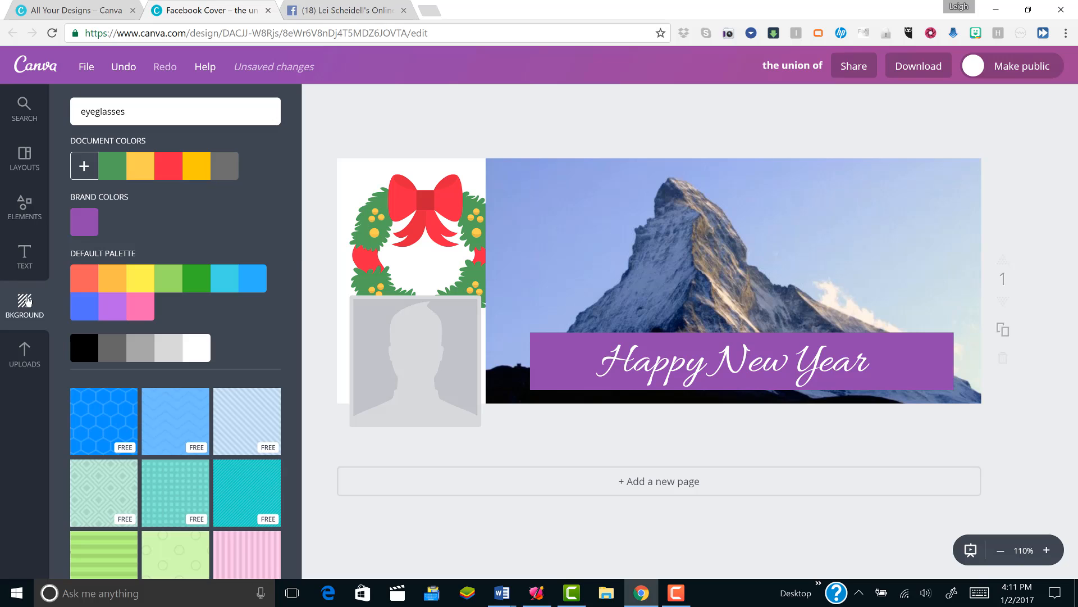
{"action": "left_click", "coordinate": [81, 281]}
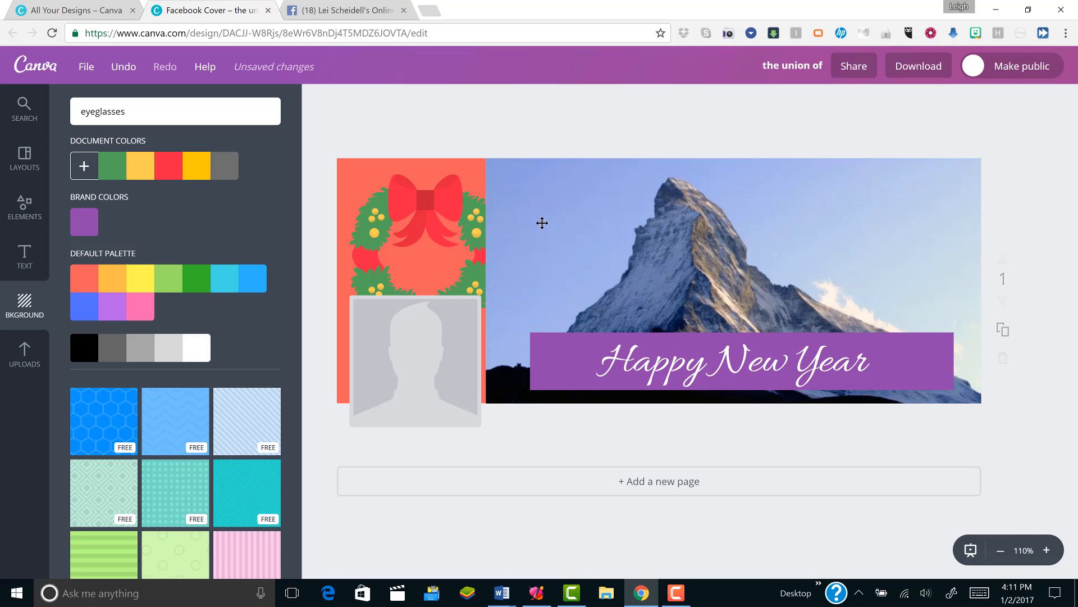
{"action": "left_click_drag", "start_coordinate": [541, 221], "coordinate": [507, 214]}
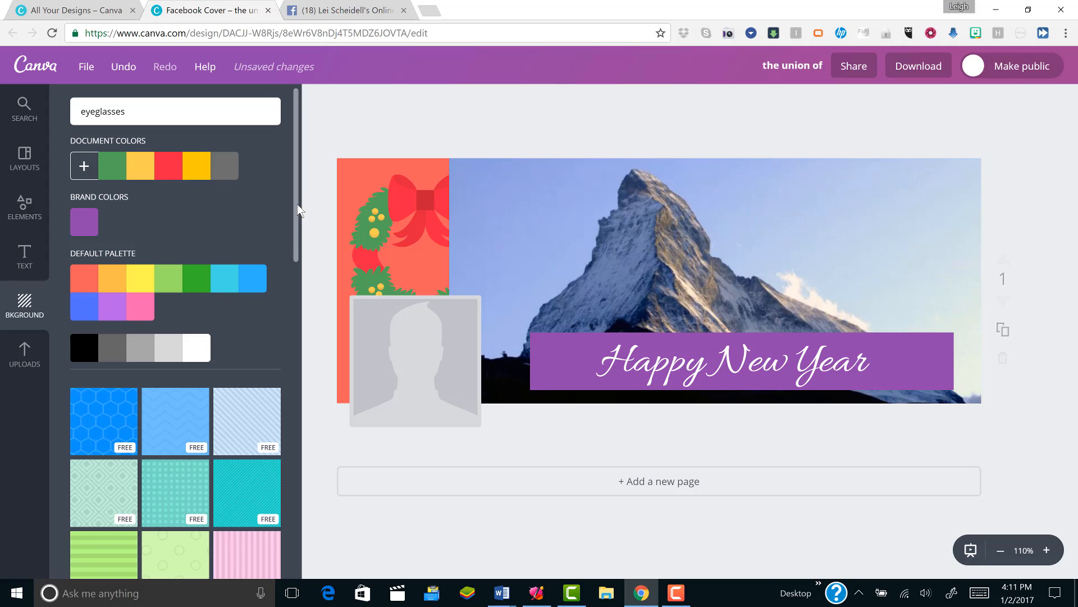
- Apply the salmon cherry-pattern background to the cover and nudge the mountain photo slightly back from the wreath
{"action": "left_click_drag", "start_coordinate": [298, 205], "coordinate": [295, 299]}
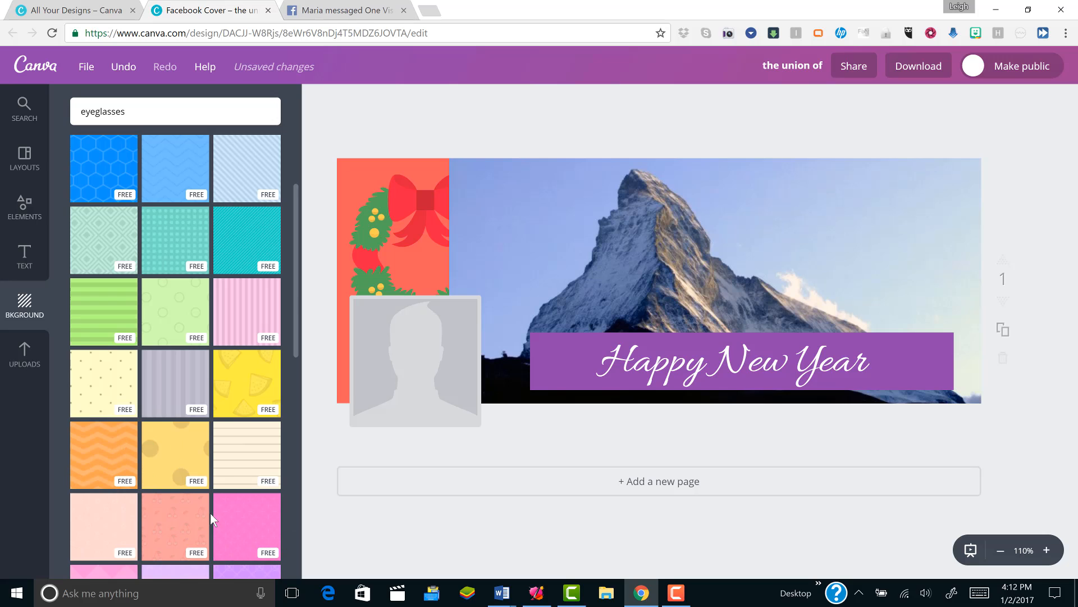
{"action": "left_click", "coordinate": [186, 531]}
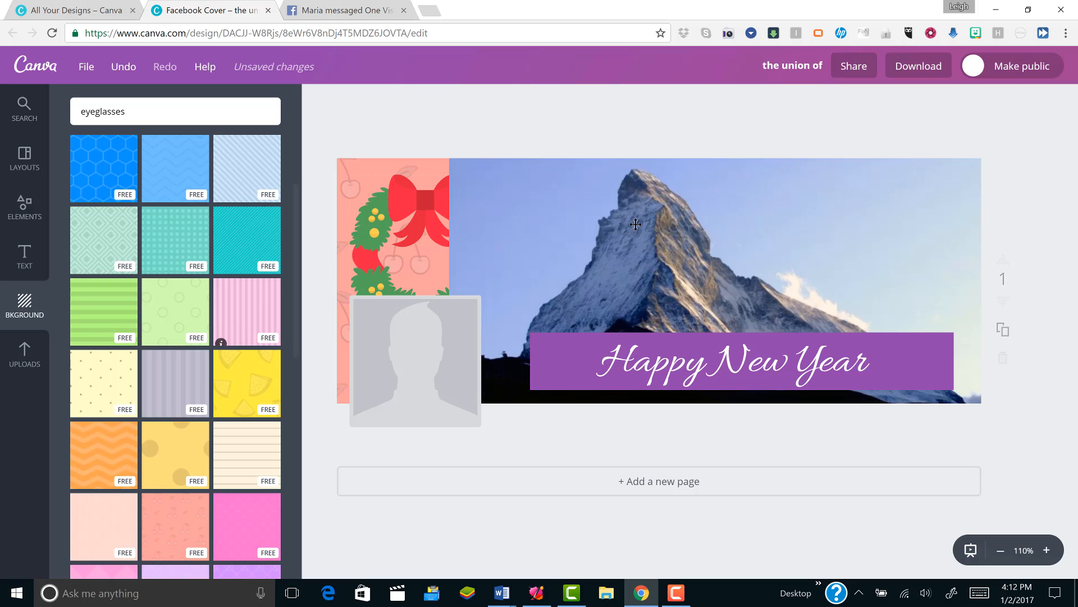
{"action": "mouse_move", "coordinate": [594, 190]}
{"action": "left_mouse_down"}
{"action": "mouse_move", "coordinate": [583, 510]}
{"action": "mouse_move", "coordinate": [599, 172]}
{"action": "left_mouse_up"}
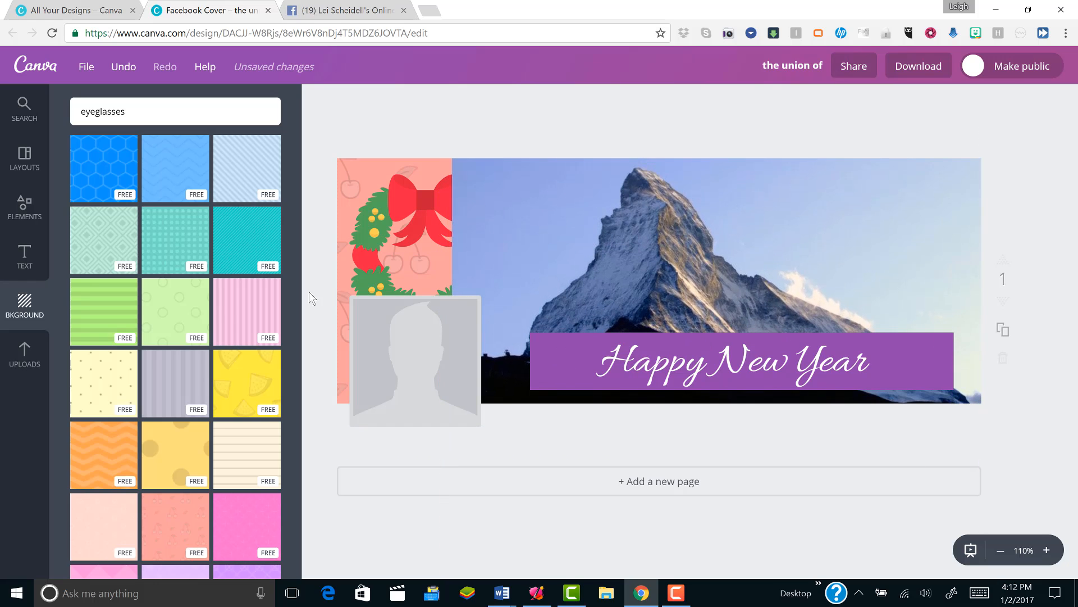
- Show the uploaded images and open pexels.com in a new browser tab
{"action": "left_click", "coordinate": [25, 357]}
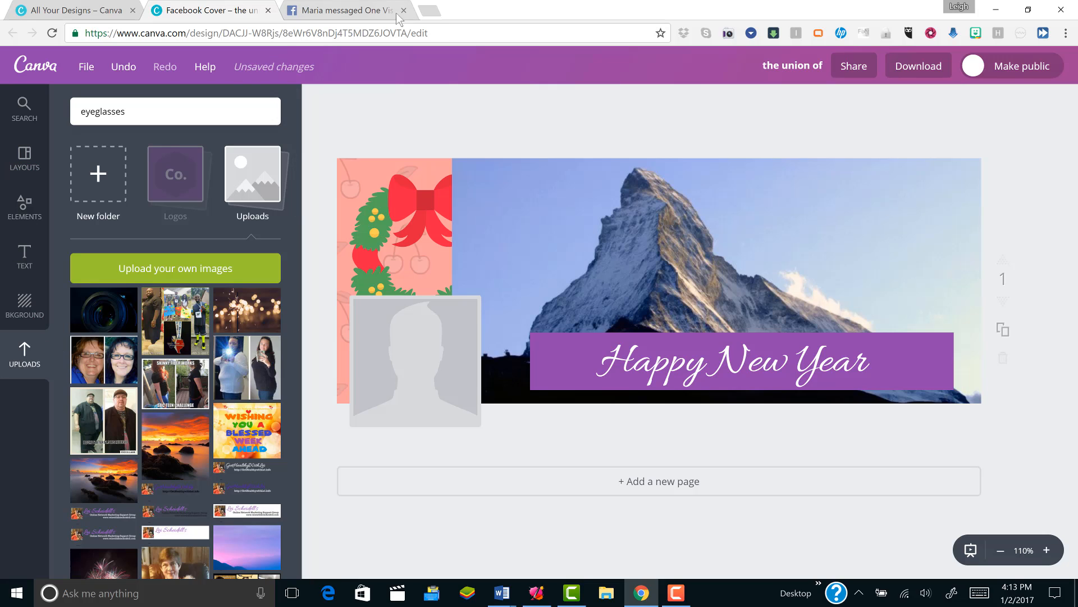
{"action": "left_click", "coordinate": [431, 13]}
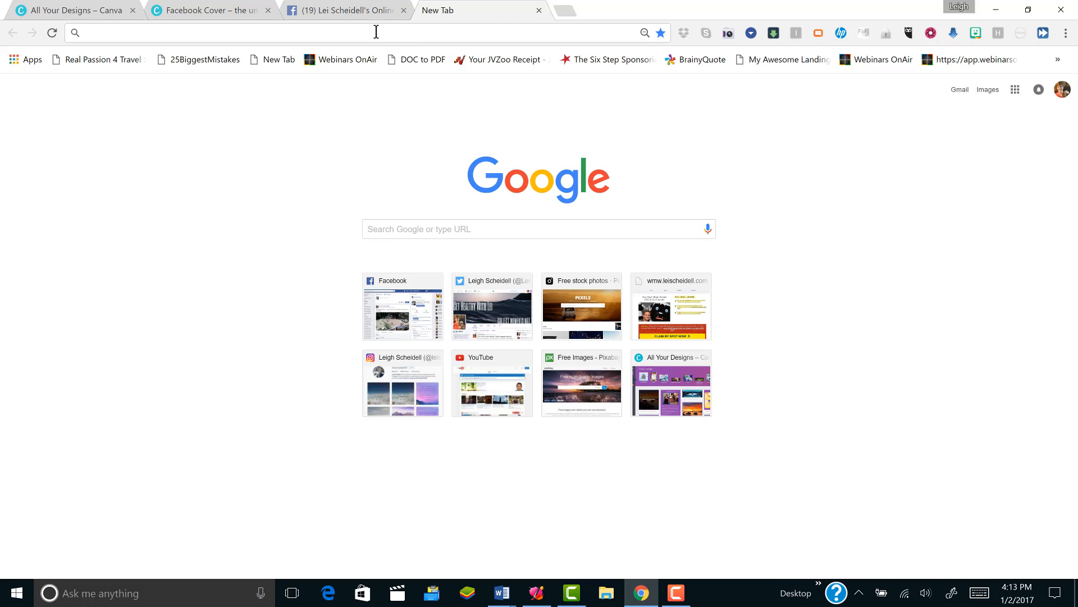
{"action": "type", "text": "pex"}
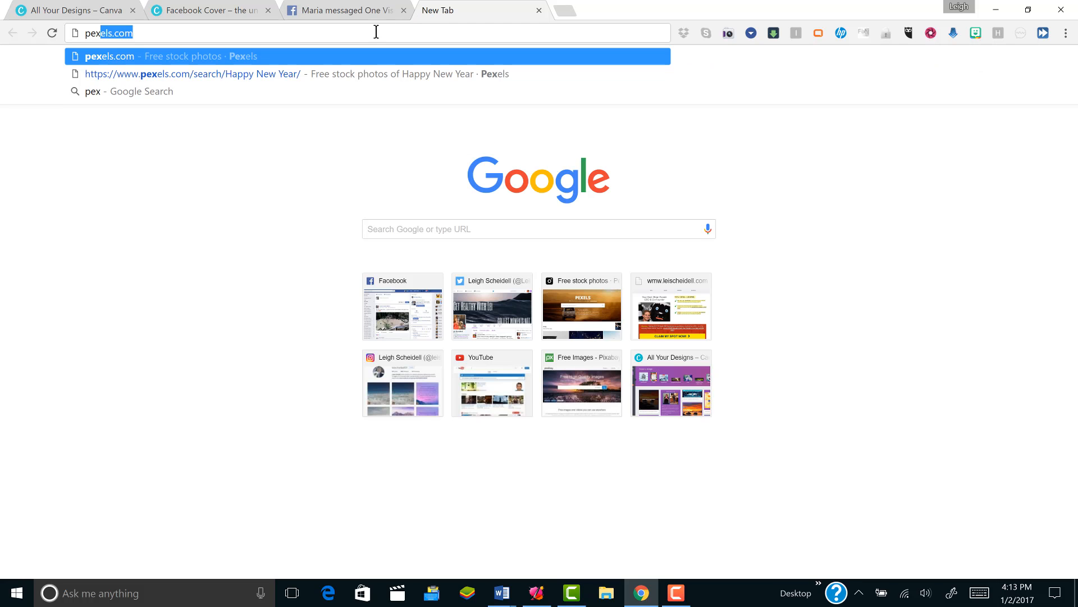
{"action": "type", "text": "e"}
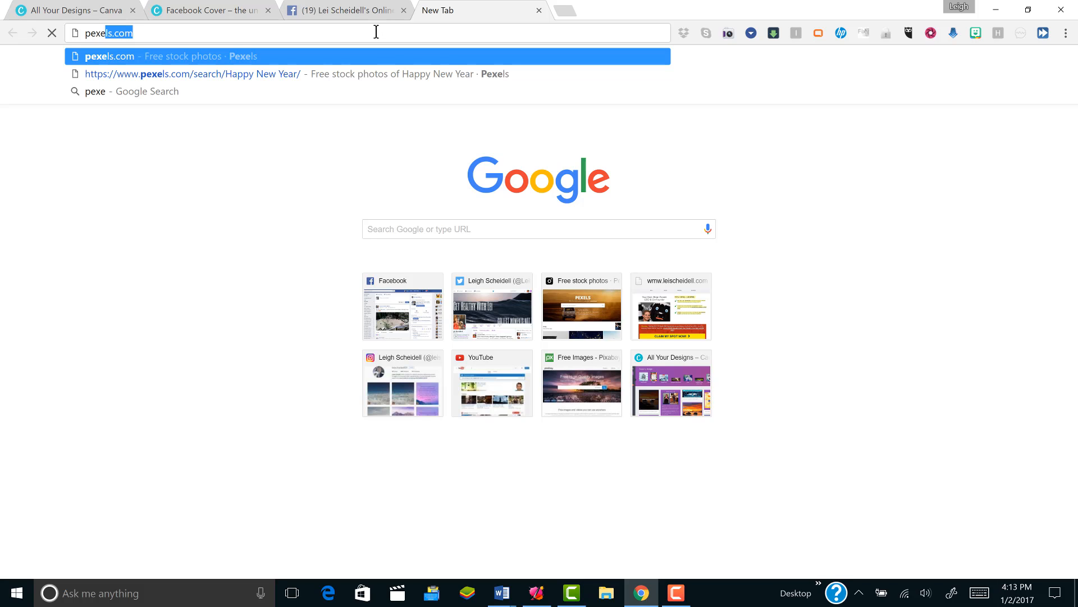
{"action": "type", "text": "ls.co"}
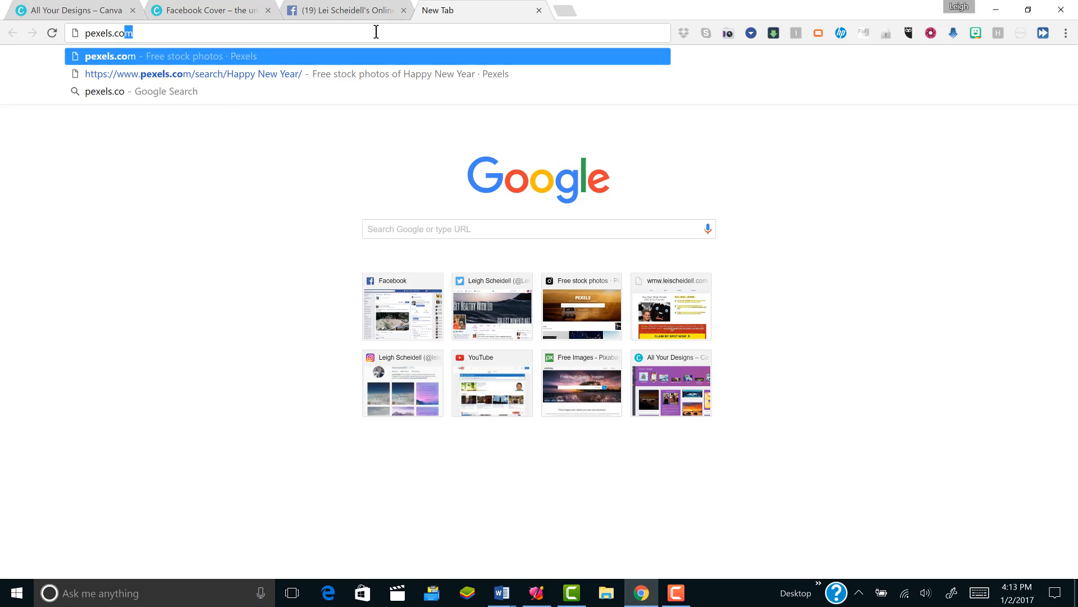
{"action": "type", "text": "m"}
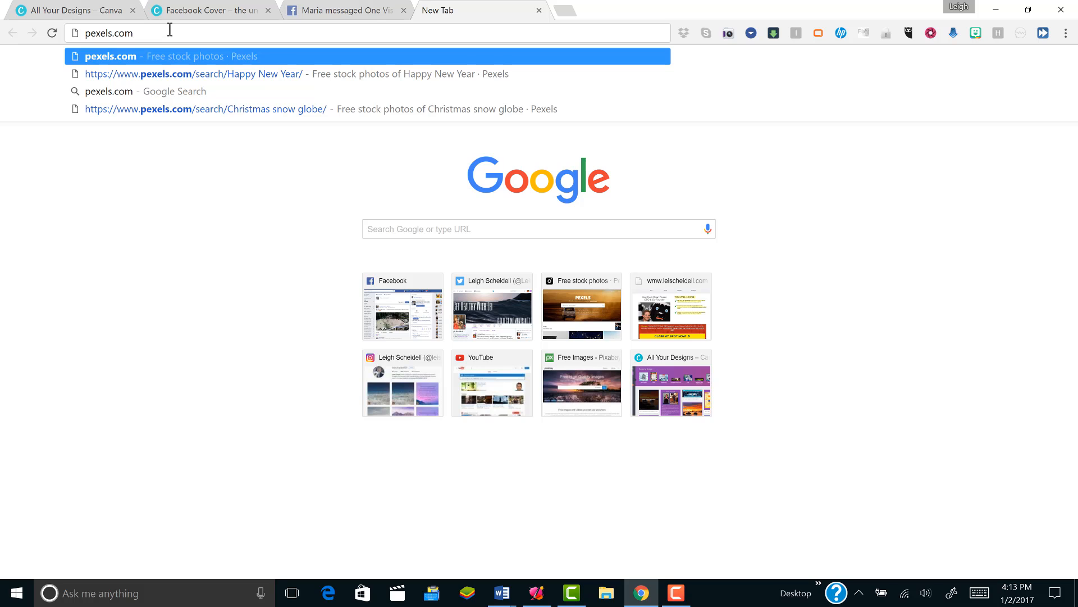
{"action": "key", "text": "Return"}
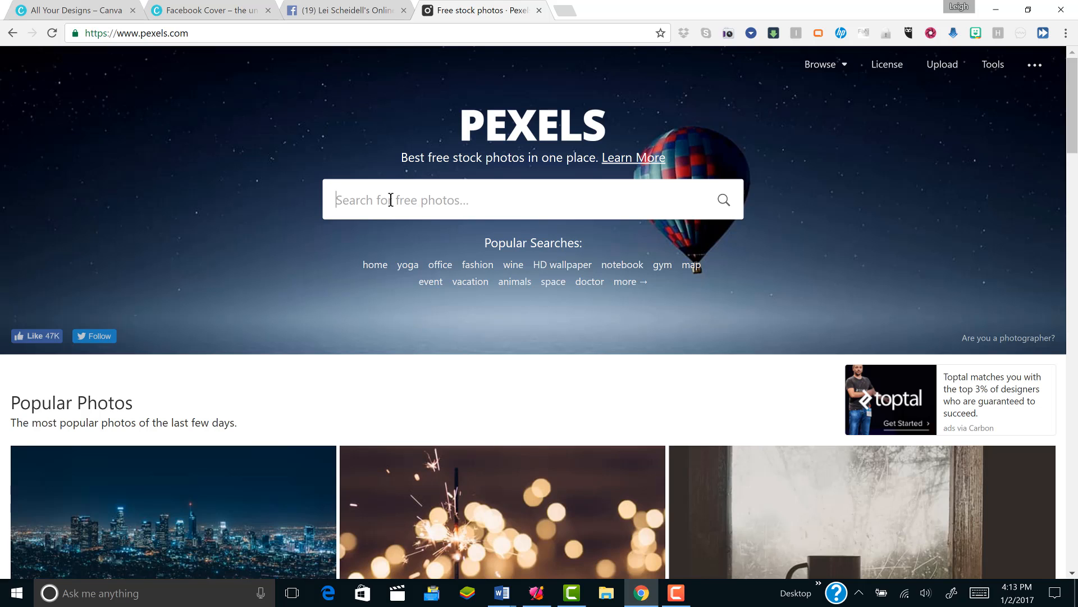
- Search Pexels for "holiday trees" and open the Christmas Tree Against Sky photo
{"action": "type", "text": "holiday trees"}
{"action": "key", "text": "Return"}
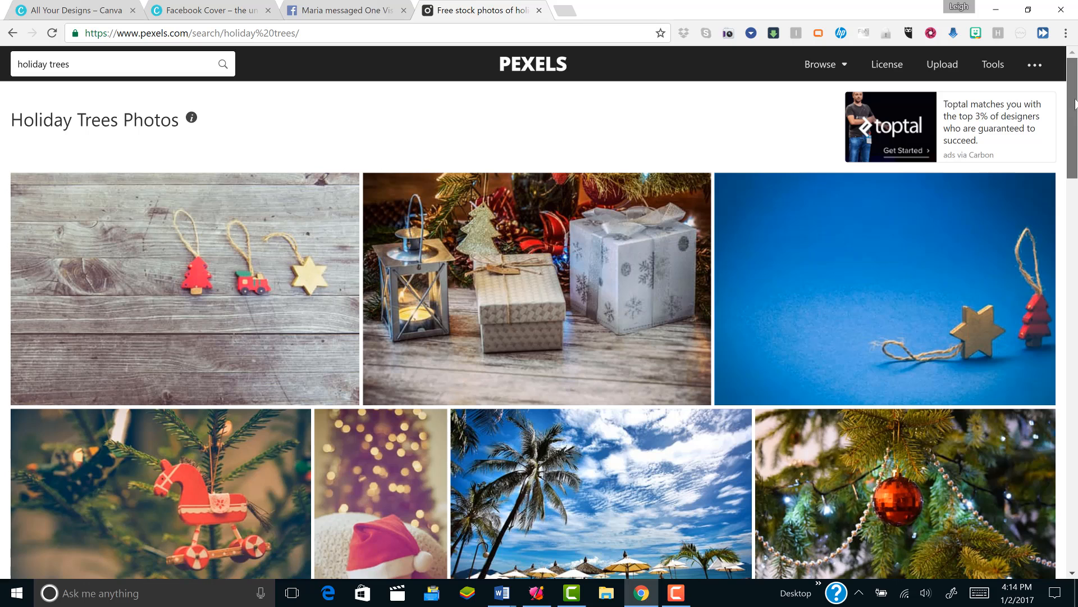
{"action": "left_click_drag", "start_coordinate": [1075, 116], "coordinate": [1071, 490]}
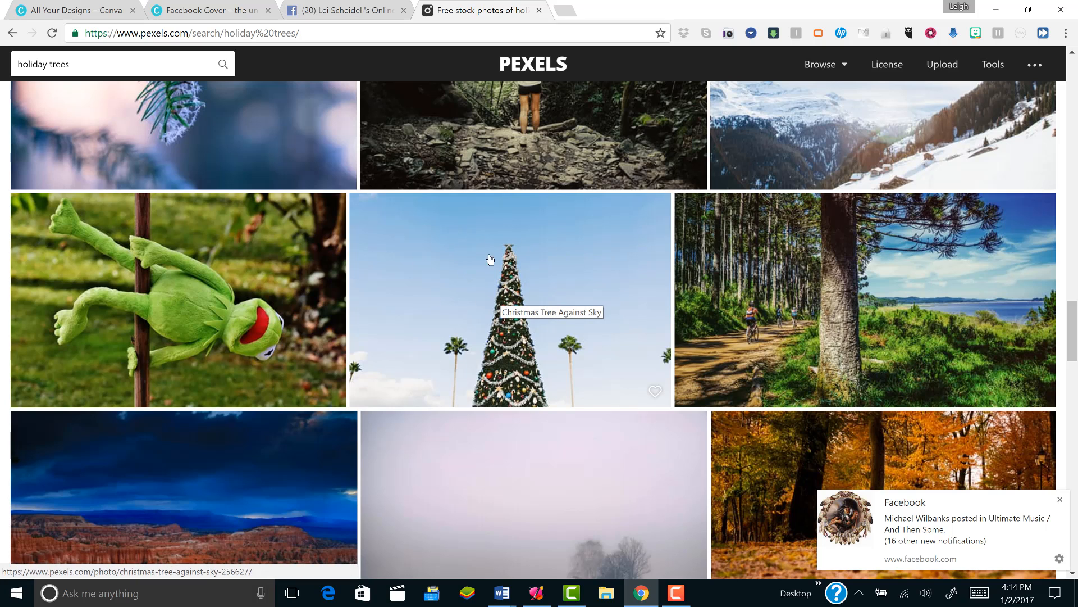
{"action": "left_click", "coordinate": [509, 304]}
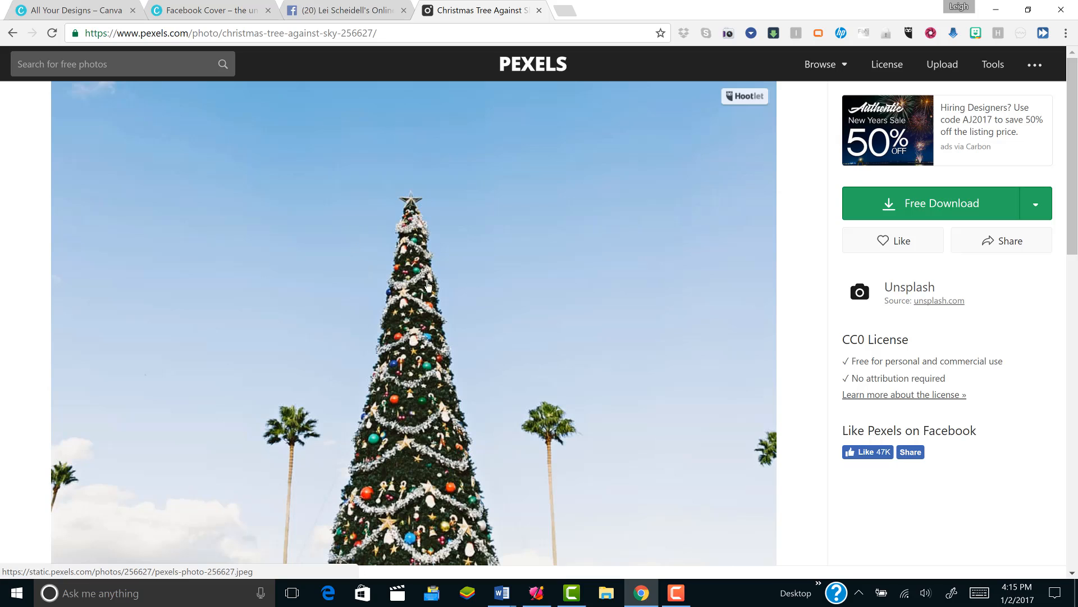
- Save the Christmas tree photo from Pexels into the Photos folder as a JPEG named "christmas tree"
{"action": "right_click", "coordinate": [403, 245]}
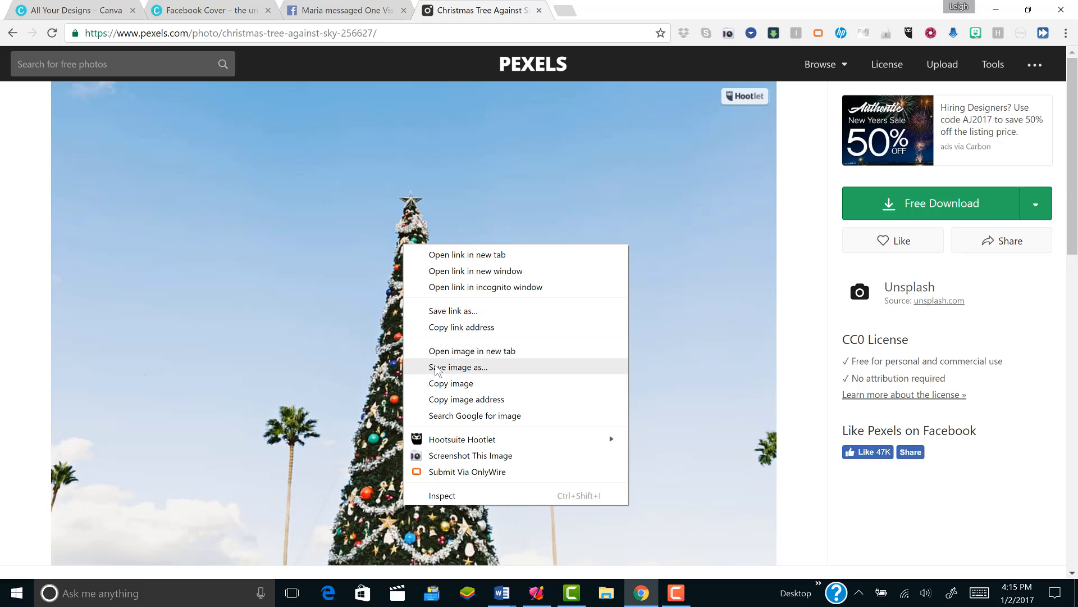
{"action": "left_click", "coordinate": [531, 368]}
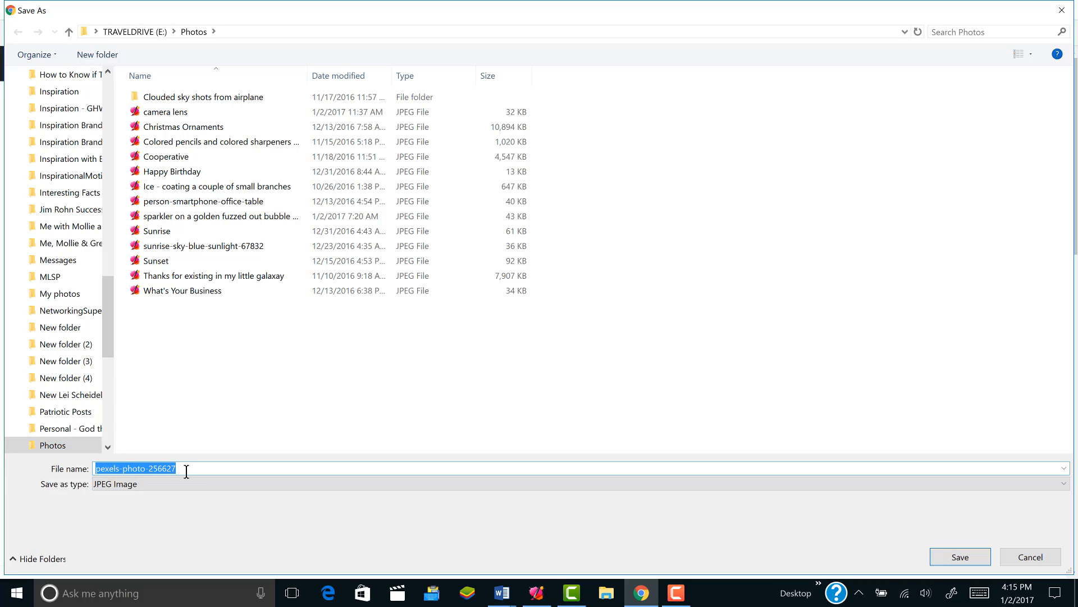
{"action": "type", "text": "chris"}
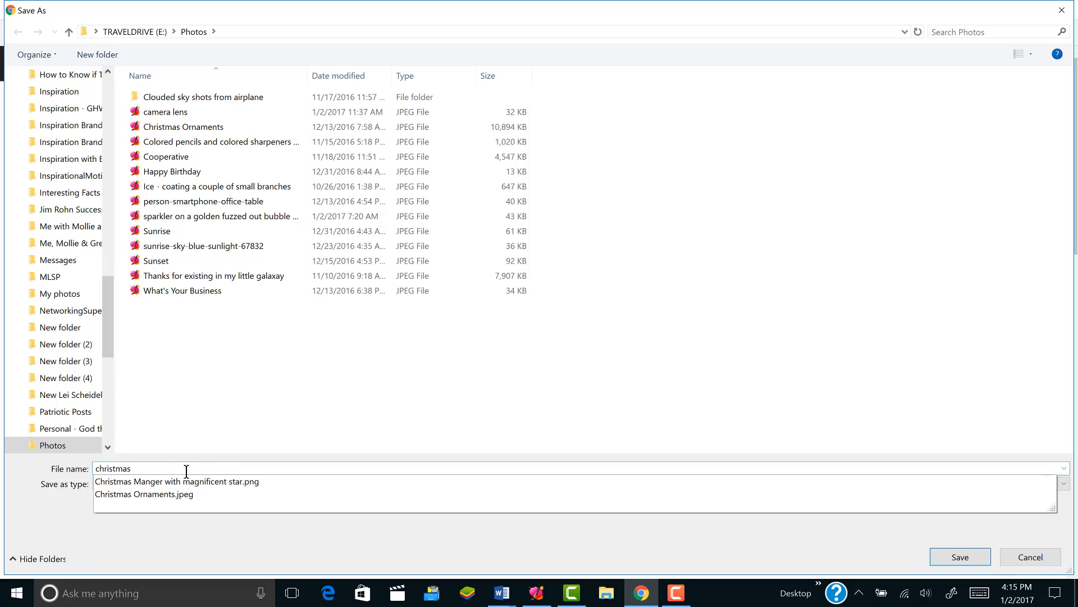
{"action": "type", "text": "tmas tree"}
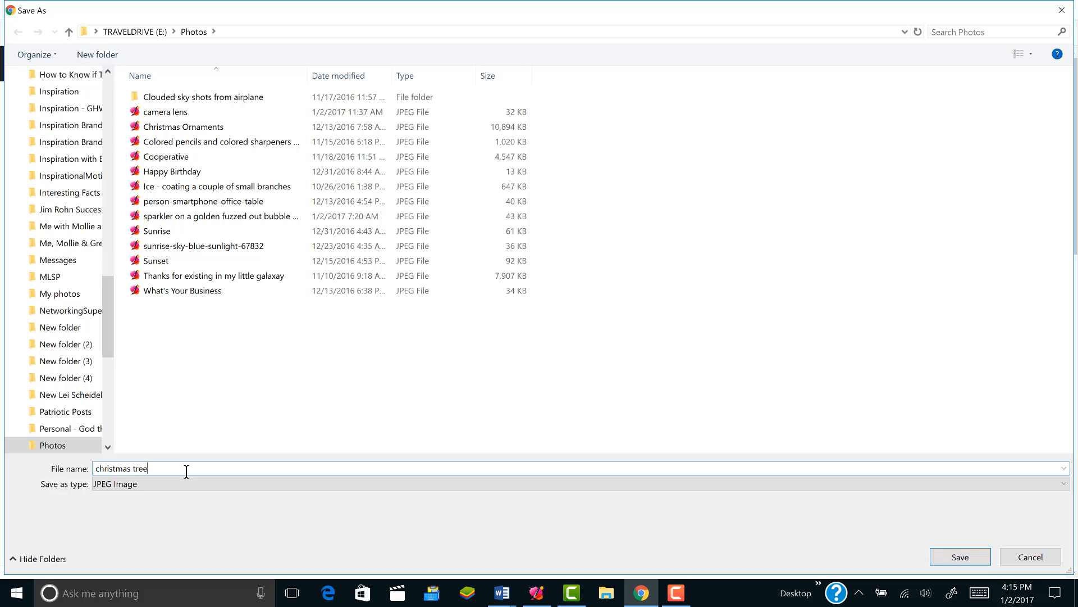
{"action": "key", "text": "Return"}
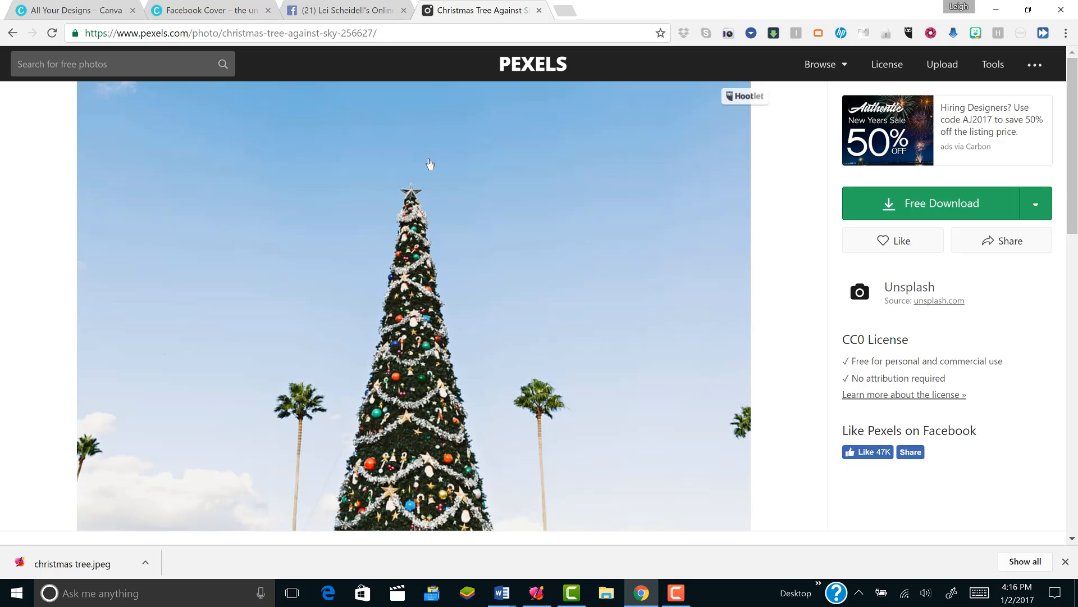
- Return to the Pexels search results and search for "networking people" instead
{"action": "left_click", "coordinate": [12, 34]}
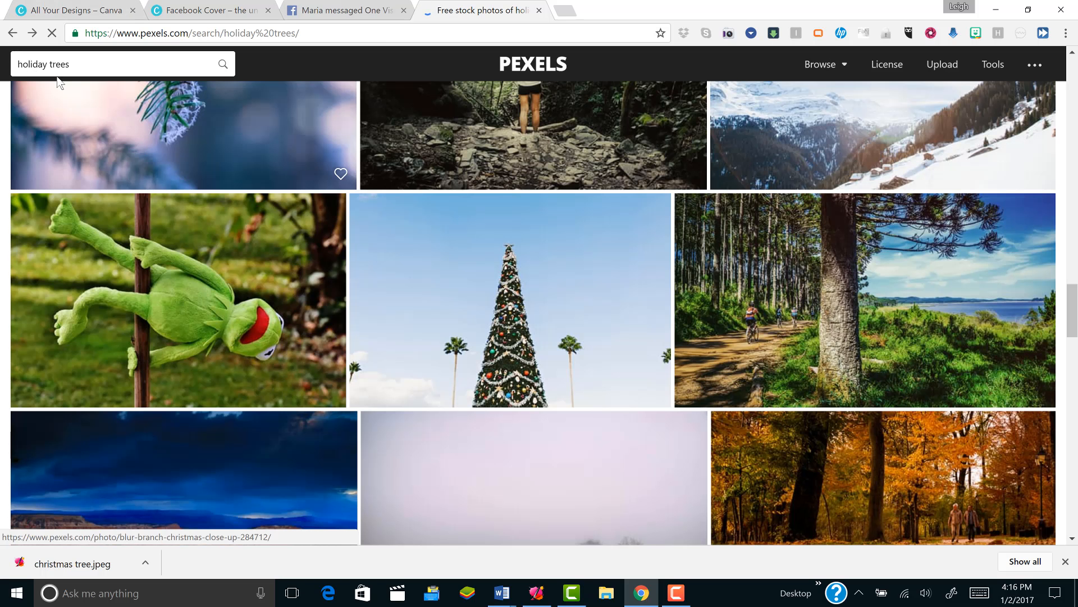
{"action": "left_click", "coordinate": [75, 62]}
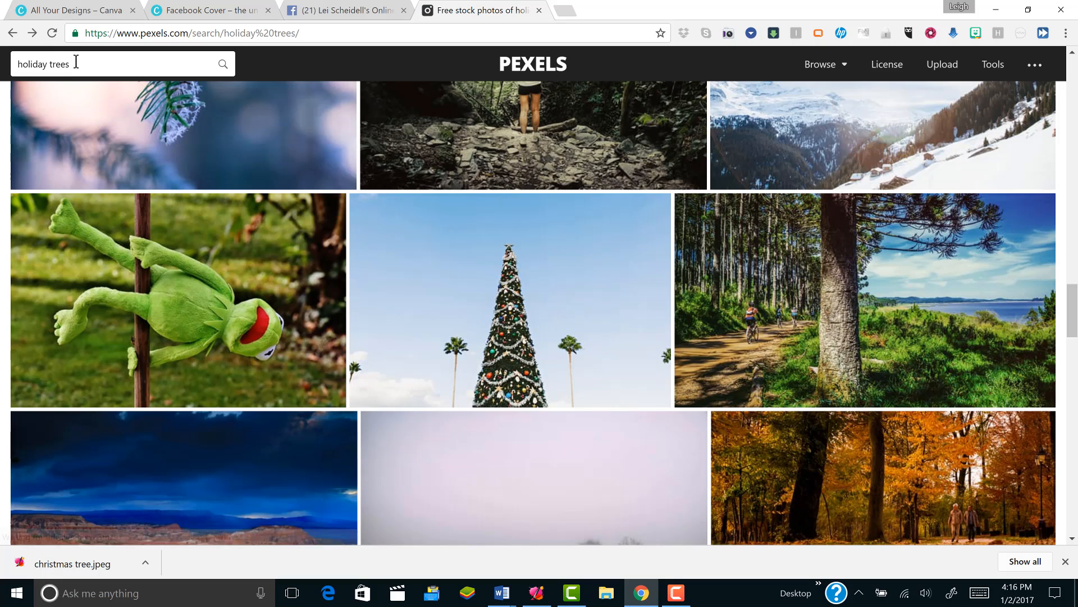
{"action": "left_click_drag", "start_coordinate": [76, 62], "coordinate": [24, 59]}
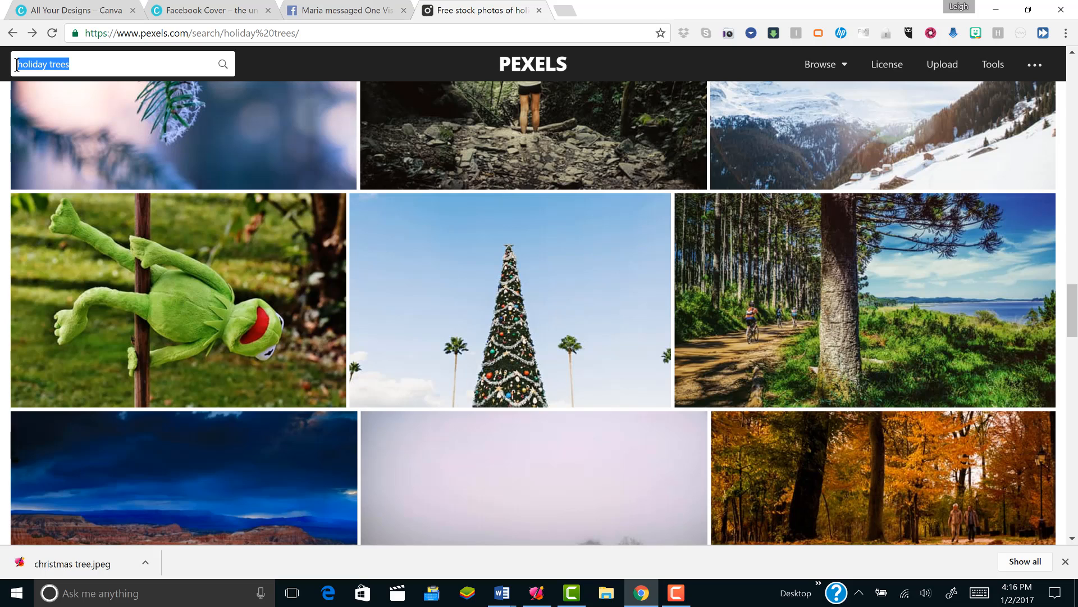
{"action": "type", "text": "networkin"}
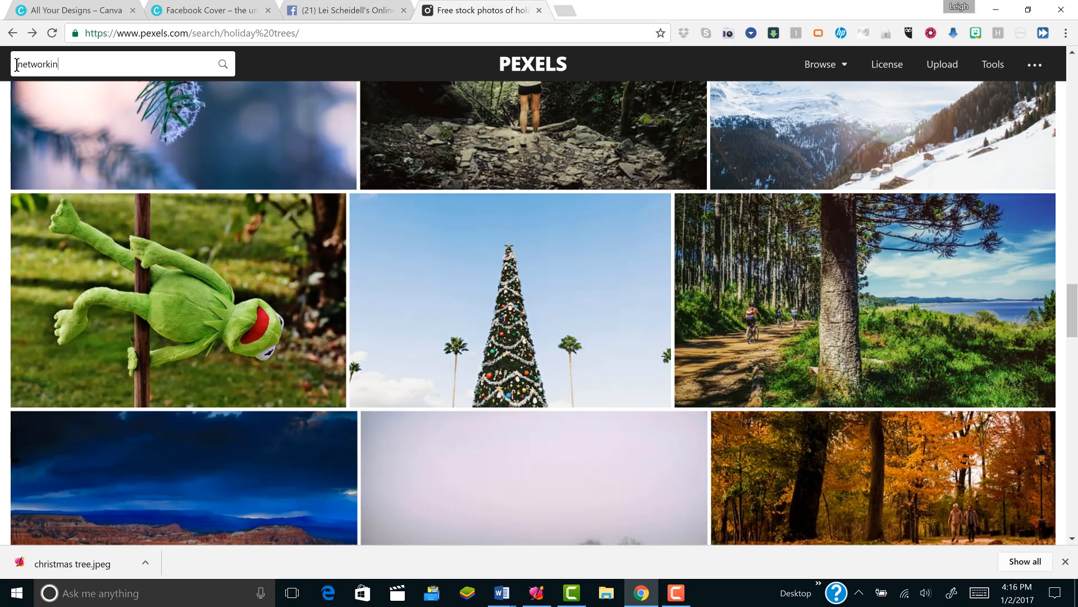
{"action": "type", "text": "g people"}
{"action": "key", "text": "Return"}
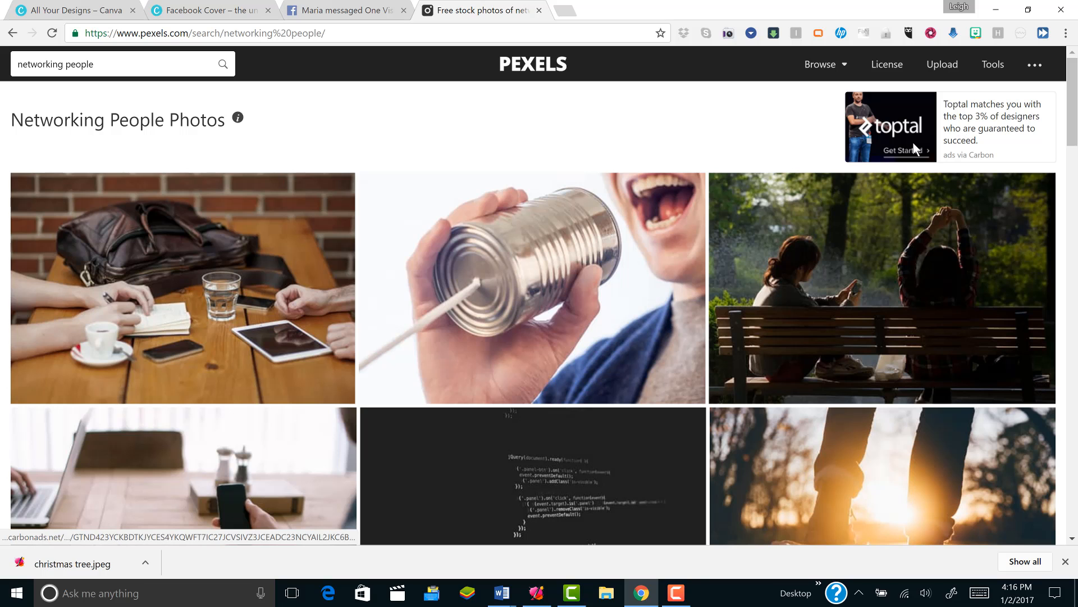
- Look through the "networking people" results for a photo that suits a network marketing cover
{"action": "scroll", "coordinate": [533, 314], "scroll_direction": "down", "scroll_amount": 5}
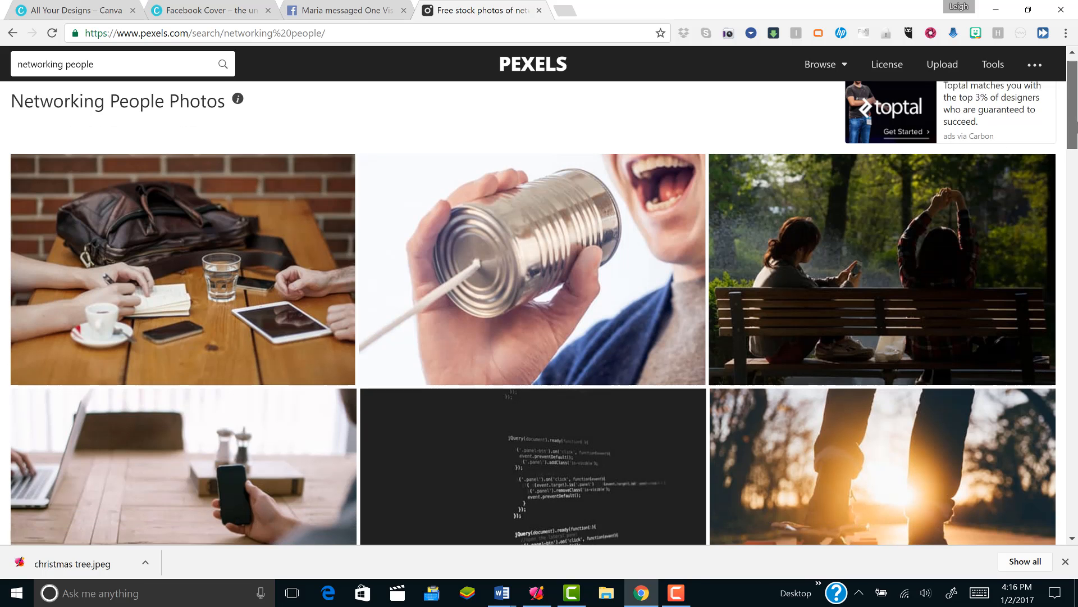
{"action": "scroll", "coordinate": [533, 315], "scroll_direction": "down", "scroll_amount": 13}
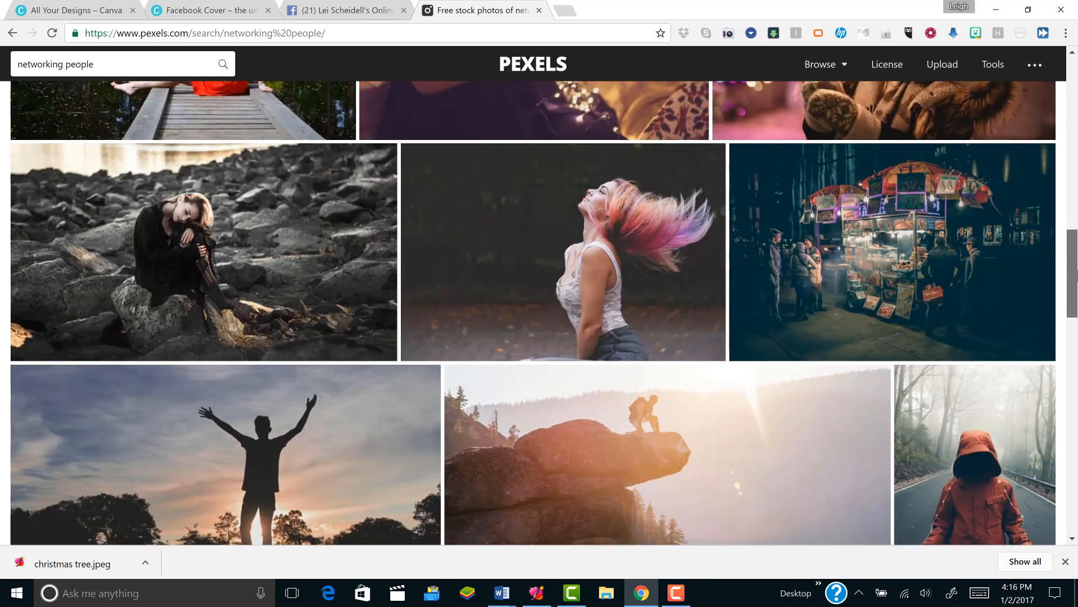
{"action": "scroll", "coordinate": [533, 315], "scroll_direction": "down", "scroll_amount": 11}
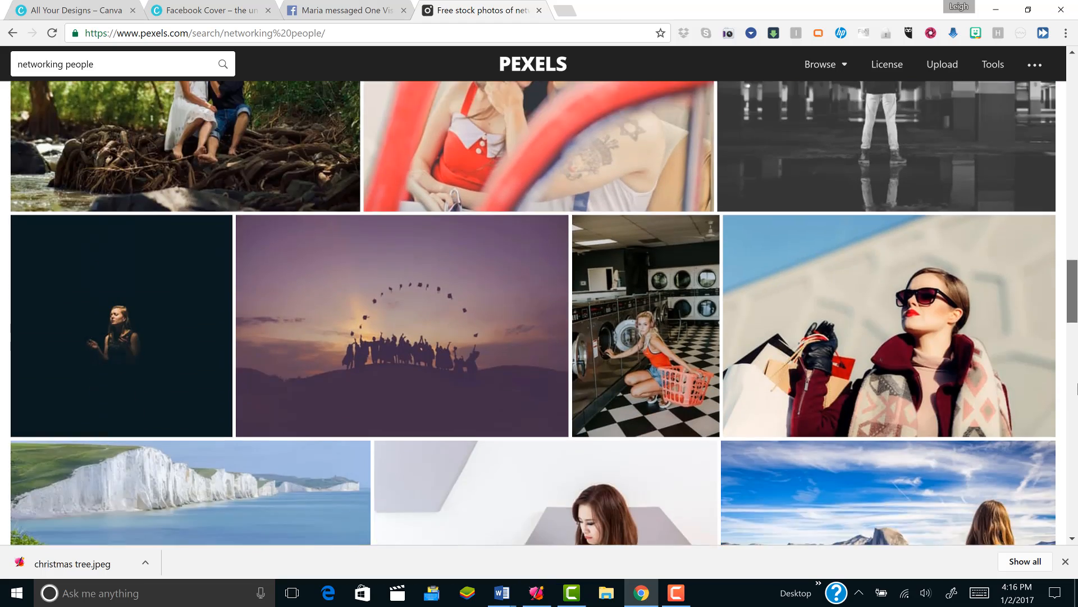
{"action": "scroll", "coordinate": [534, 314], "scroll_direction": "down", "scroll_amount": 4}
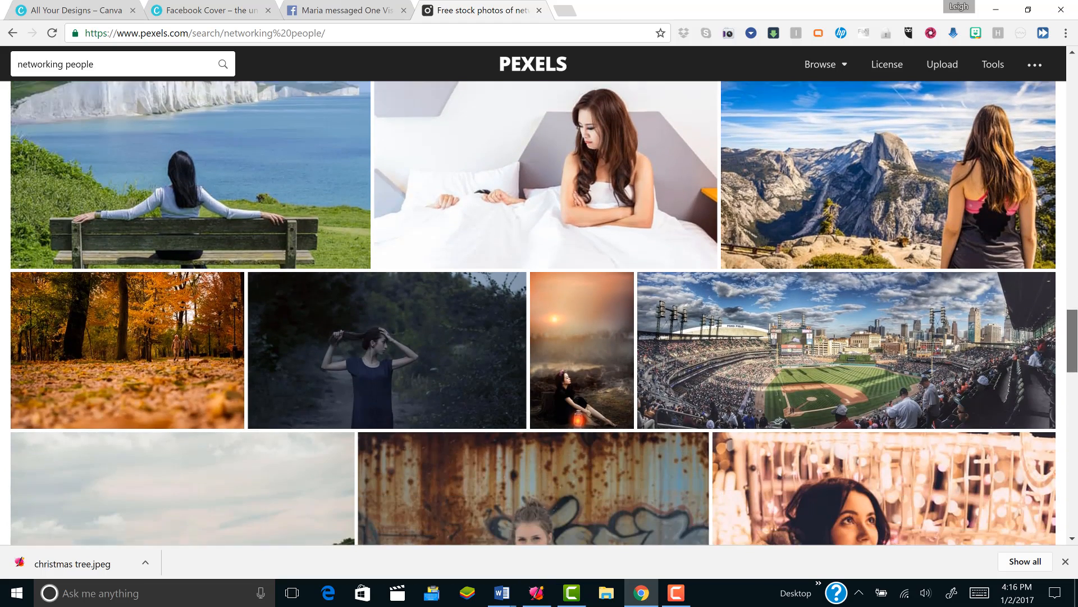
{"action": "scroll", "coordinate": [533, 315], "scroll_direction": "down", "scroll_amount": 5}
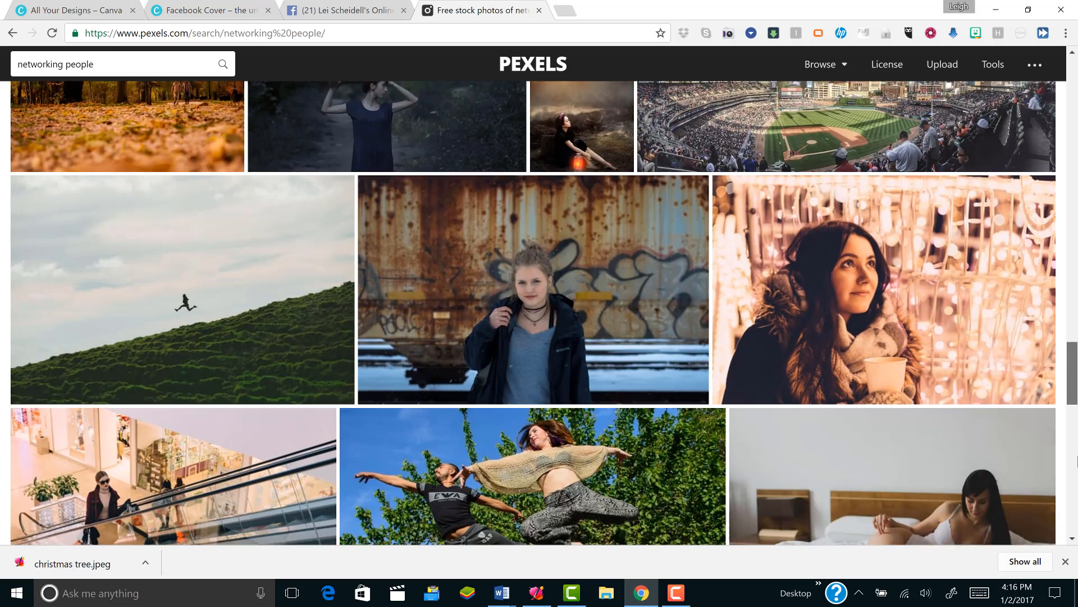
{"action": "scroll", "coordinate": [534, 315], "scroll_direction": "down", "scroll_amount": 9}
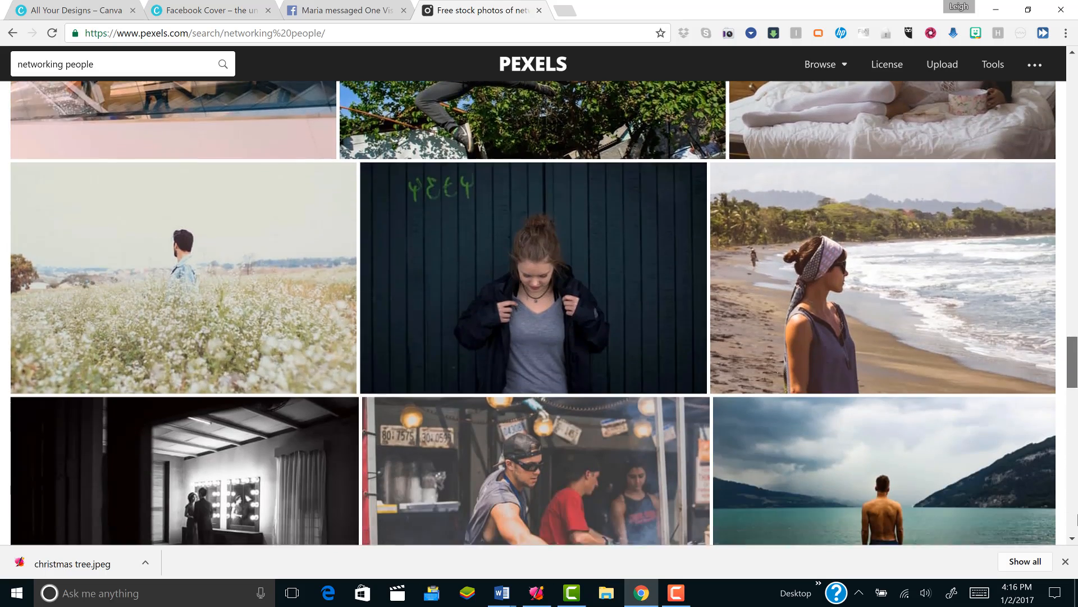
{"action": "scroll", "coordinate": [534, 314], "scroll_direction": "down", "scroll_amount": 5}
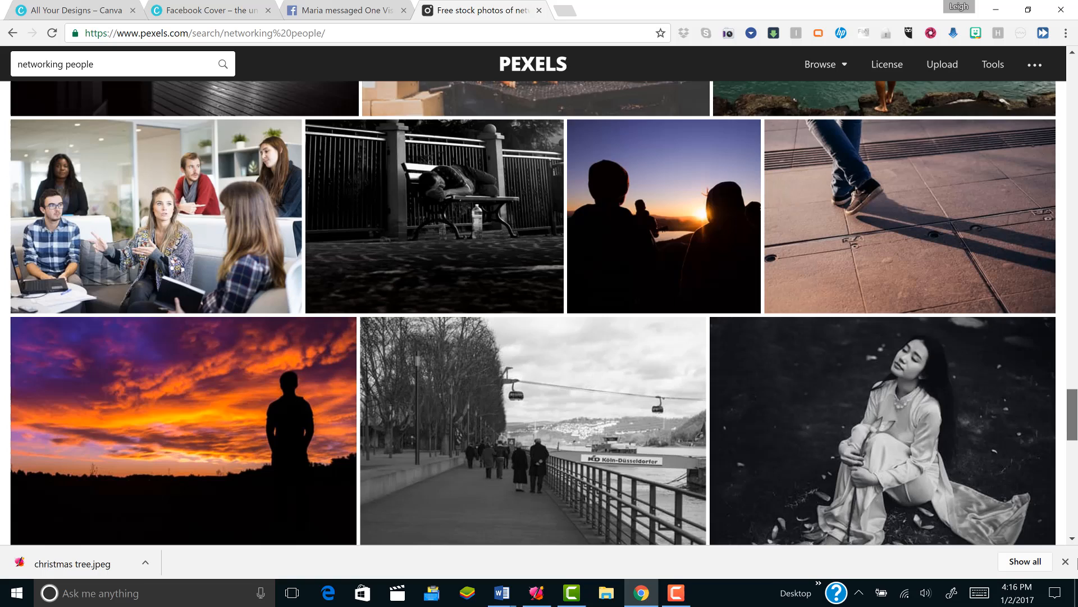
{"action": "left_click_drag", "start_coordinate": [1077, 559], "coordinate": [1077, 582]}
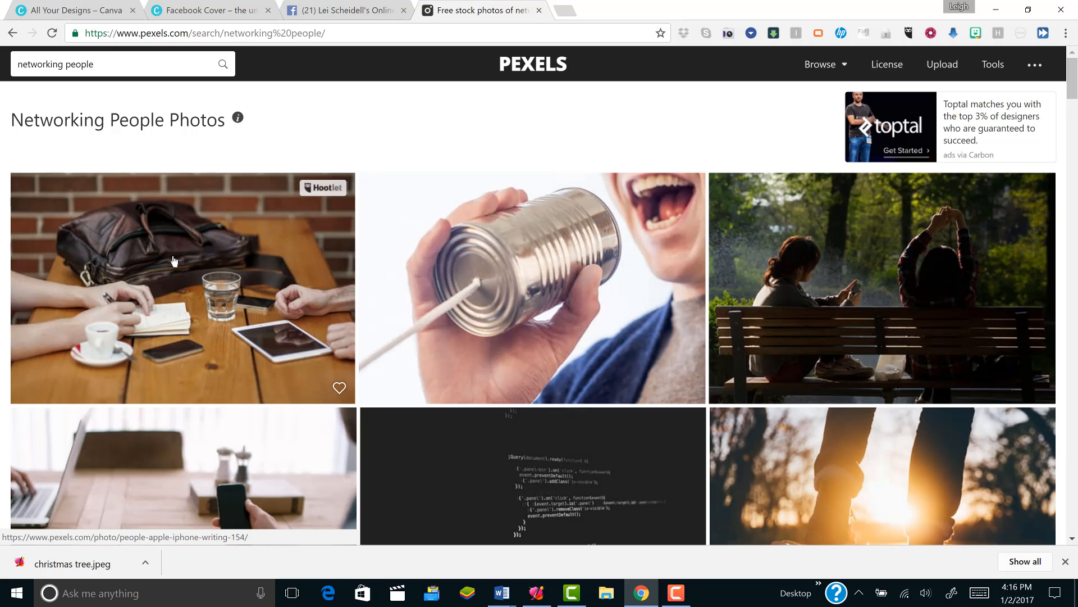
- Open the photo of hands writing beside a leather bag, bring up its image save dialog, and cancel the save
{"action": "left_click", "coordinate": [206, 286]}
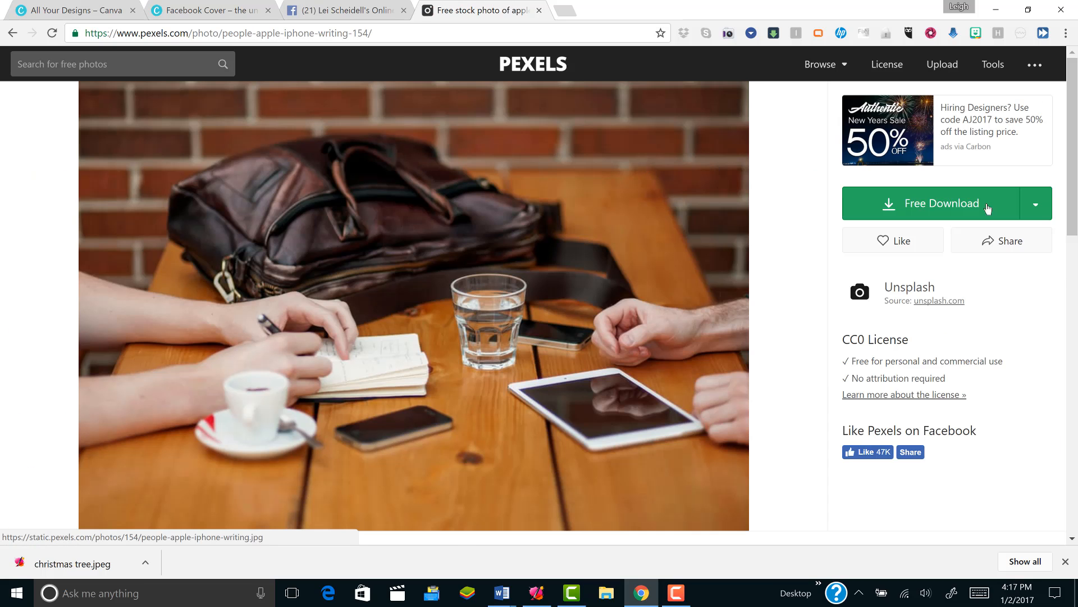
{"action": "left_click", "coordinate": [1035, 203]}
{"action": "left_click", "coordinate": [1036, 184]}
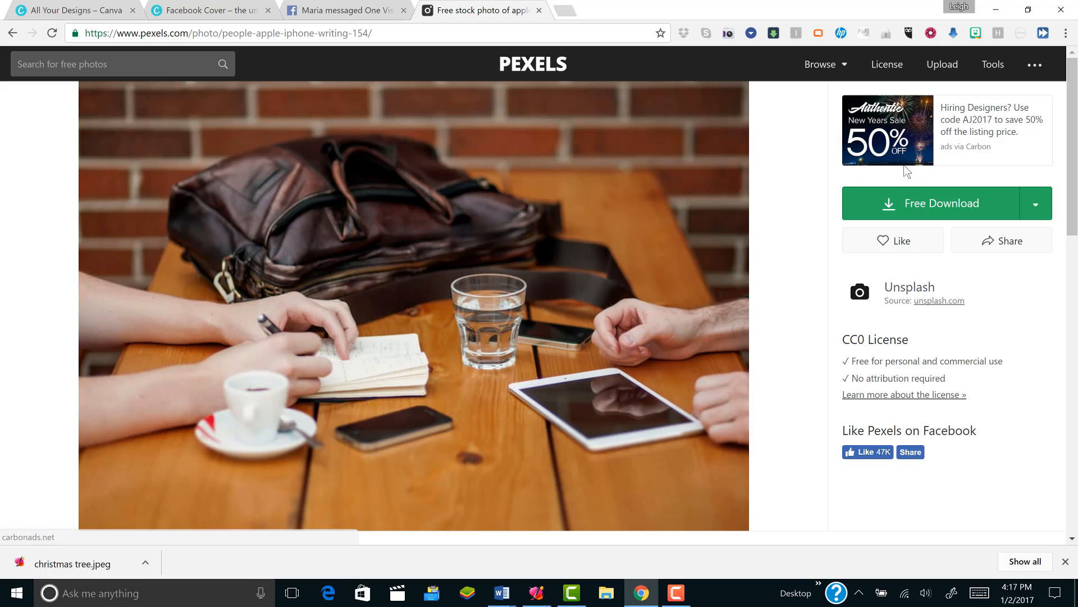
{"action": "left_click", "coordinate": [950, 200]}
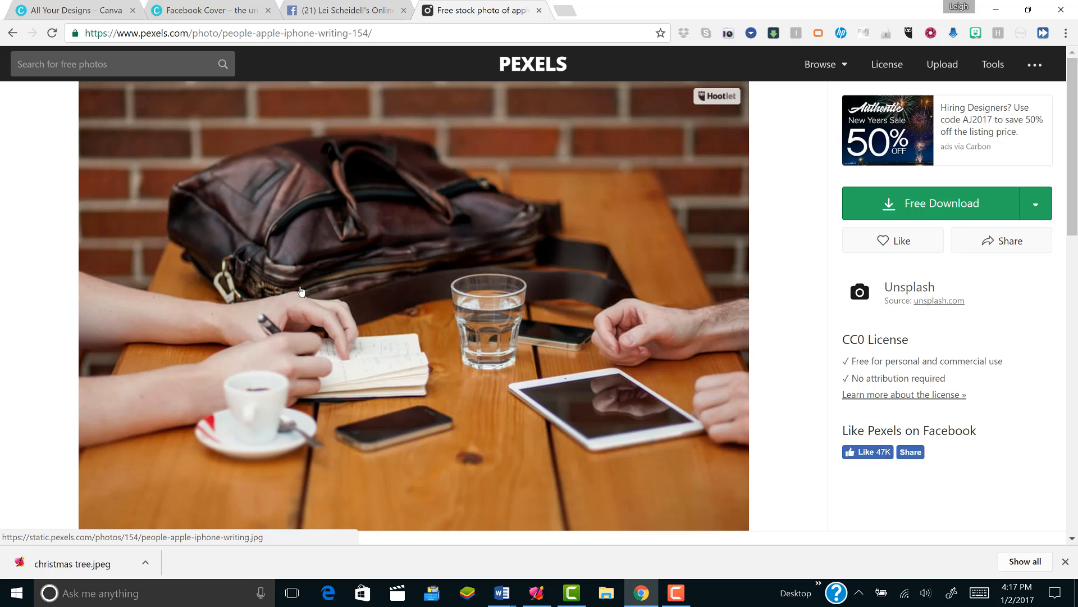
{"action": "right_click", "coordinate": [425, 262]}
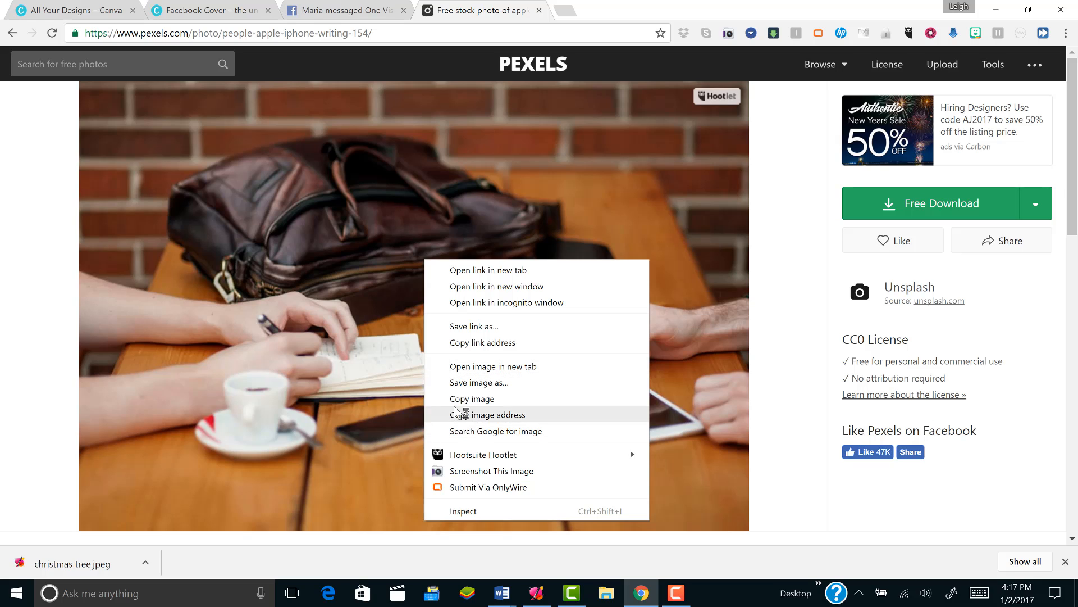
{"action": "left_click", "coordinate": [446, 382]}
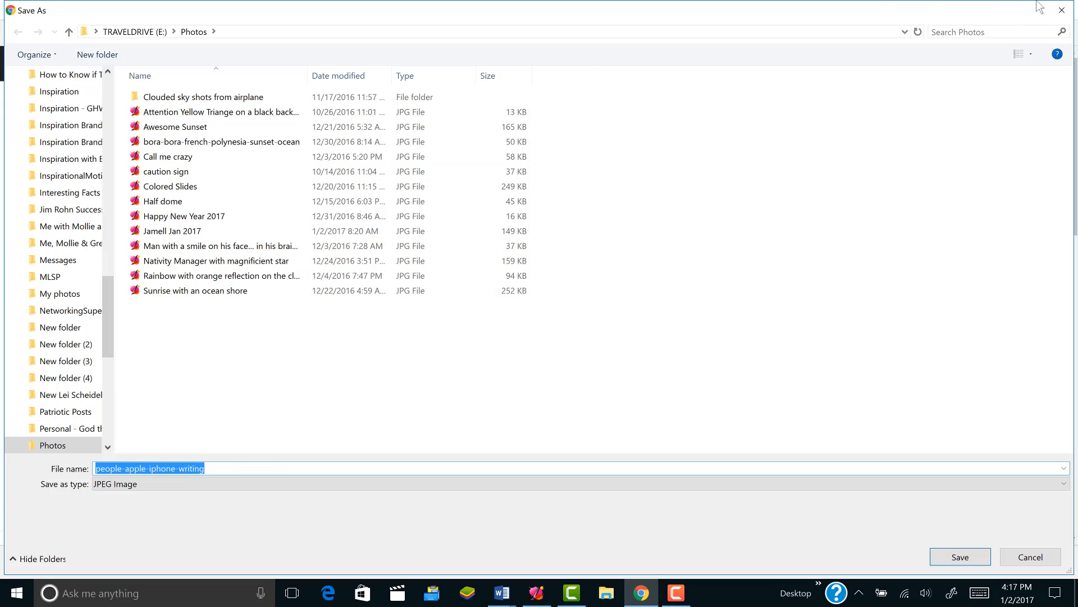
{"action": "left_click", "coordinate": [1061, 10]}
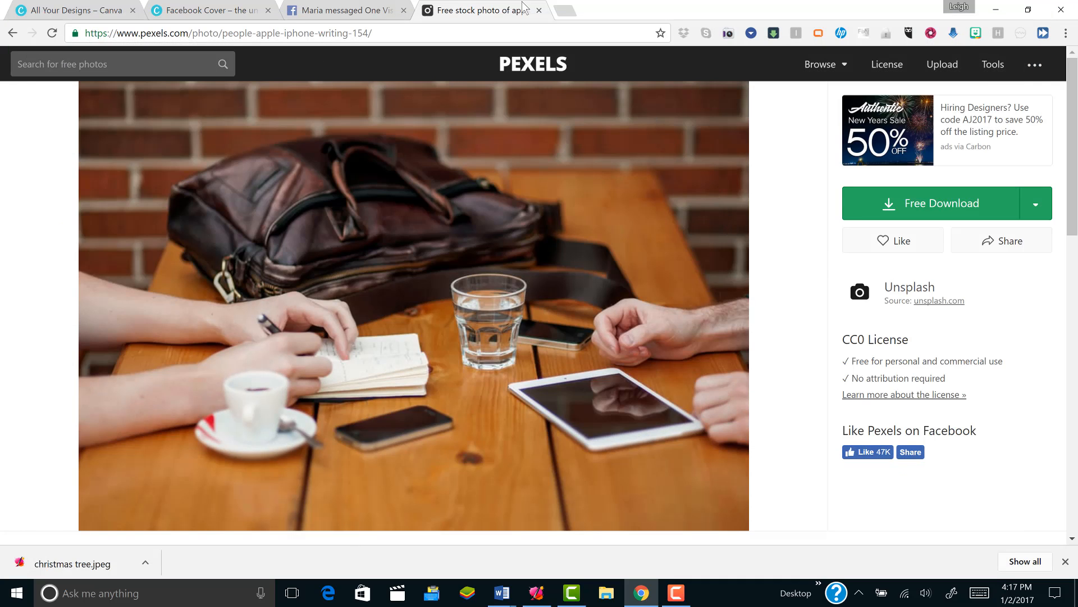
- Close the Pexels tab and open unsplash.com in a new browser tab
{"action": "left_click", "coordinate": [539, 11]}
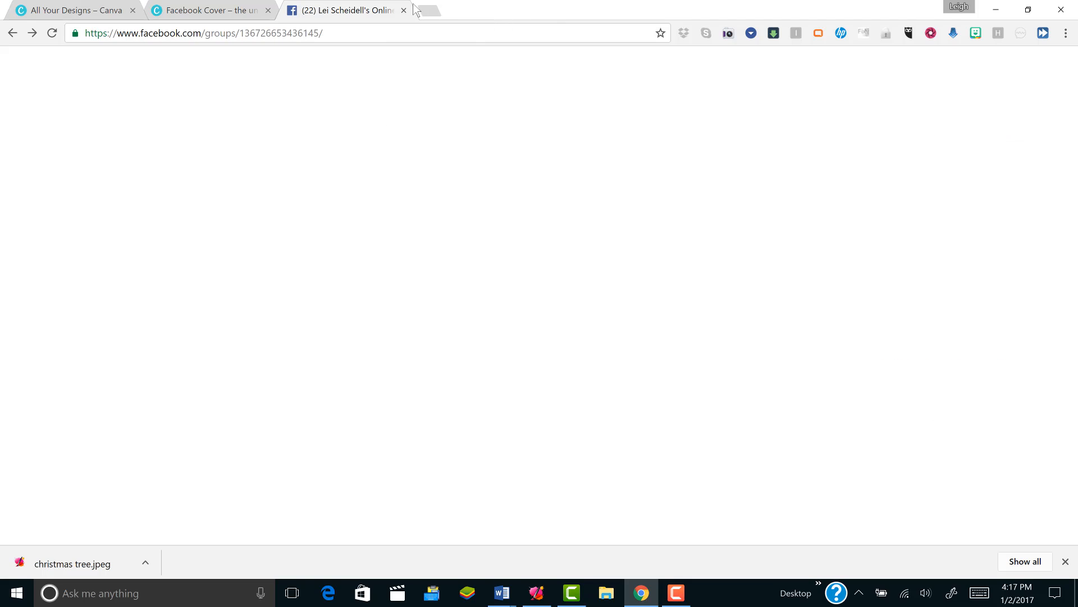
{"action": "left_click", "coordinate": [430, 10]}
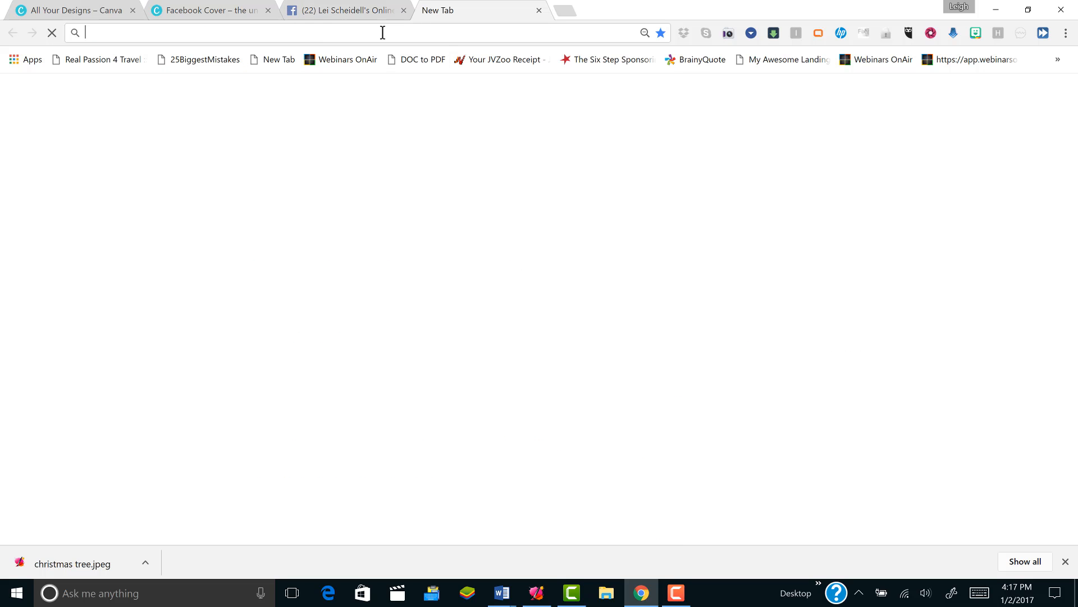
{"action": "type", "text": "unsplash.com"}
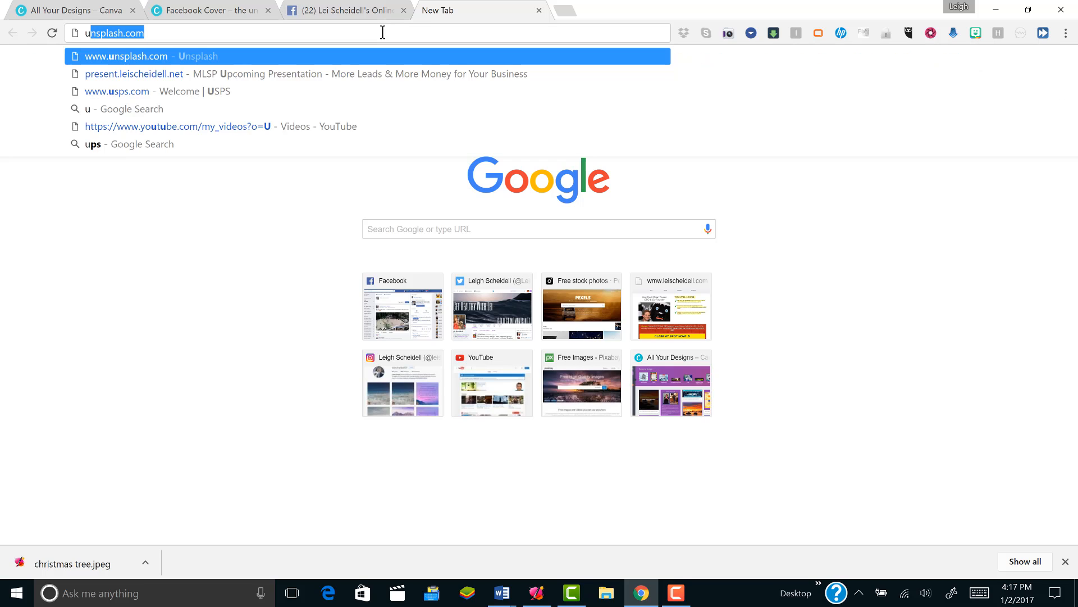
{"action": "key", "text": "Return"}
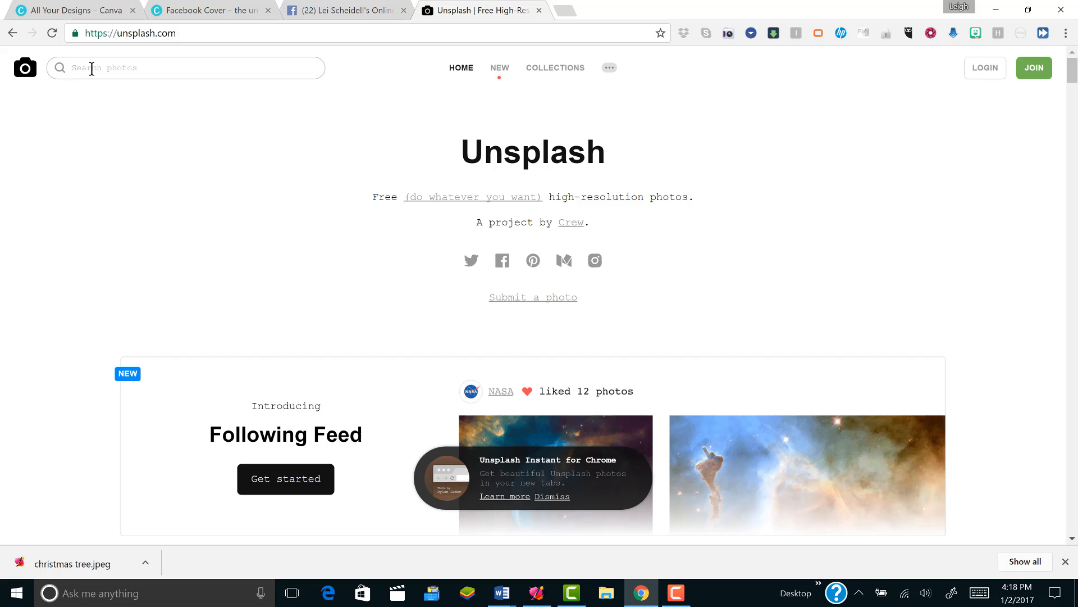
- Search Unsplash for "meeting tables" and look through the photos down to the end of the results
{"action": "type", "text": "meeting"}
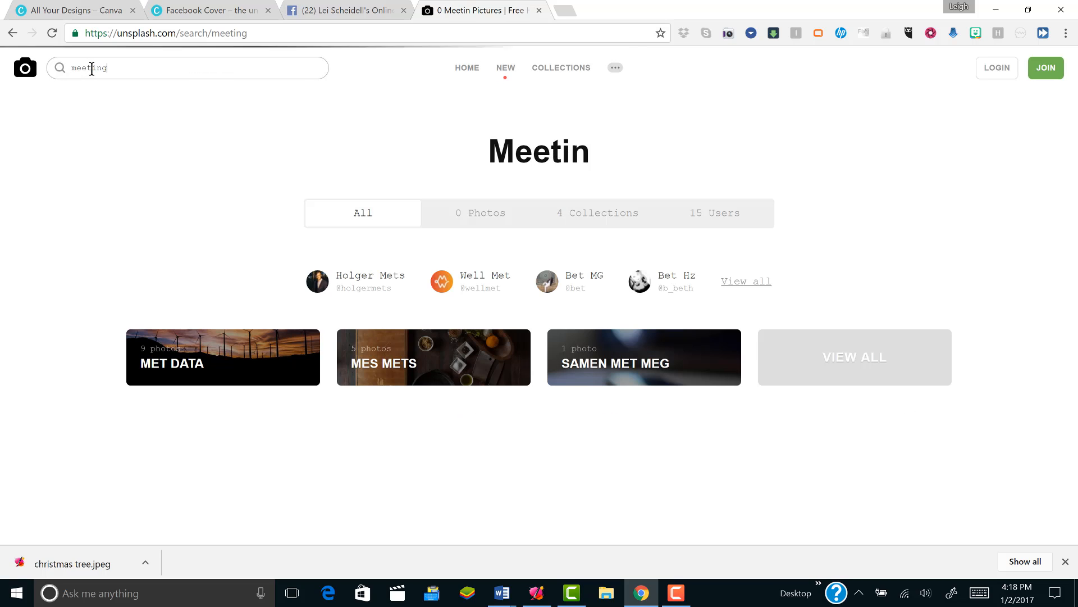
{"action": "type", "text": " tables"}
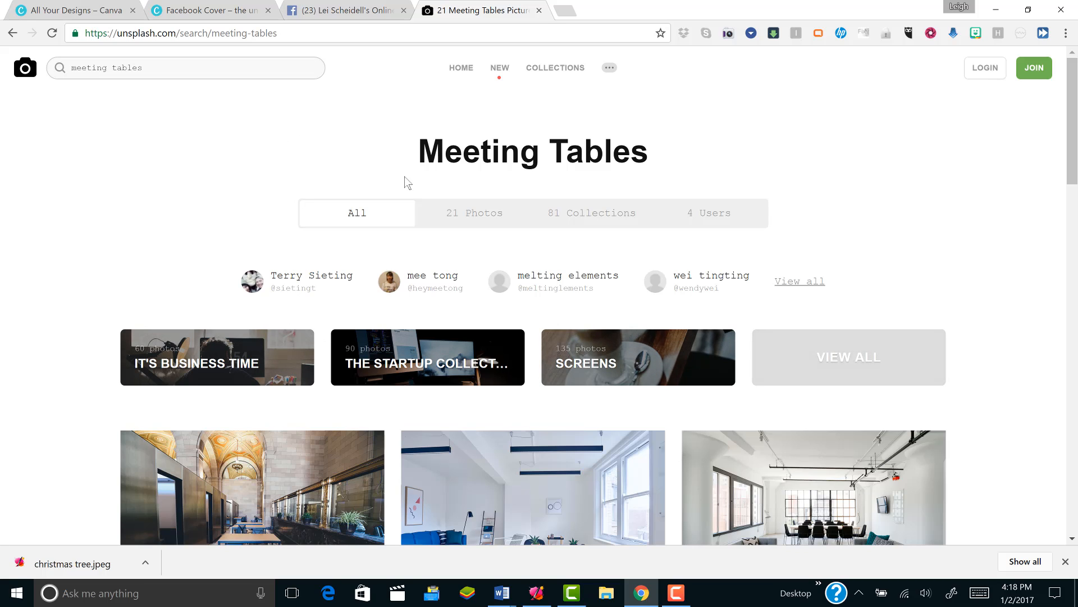
{"action": "left_click_drag", "start_coordinate": [1069, 163], "coordinate": [1077, 213]}
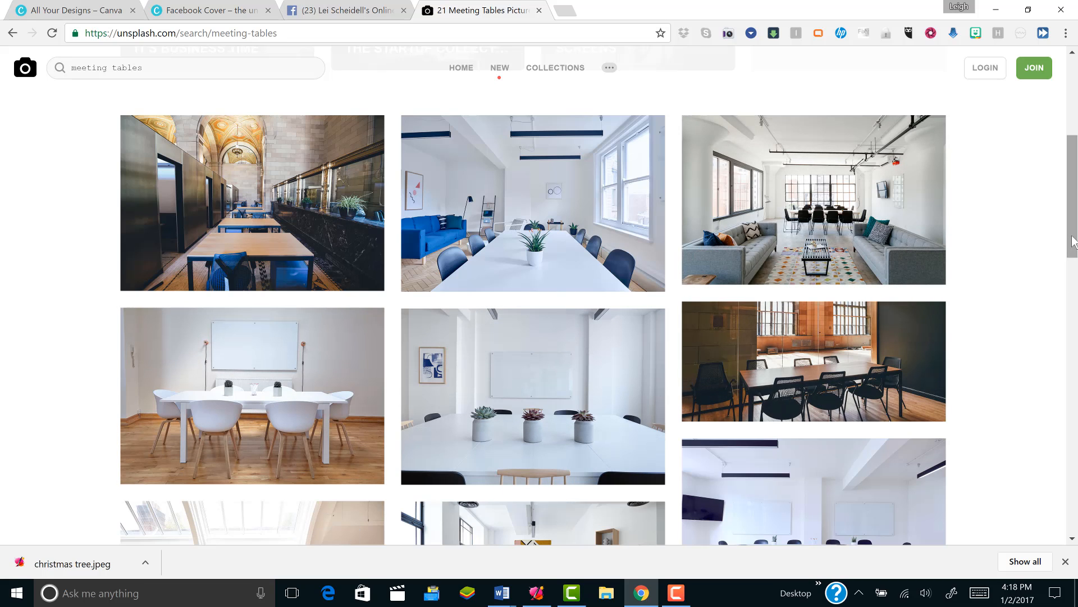
{"action": "left_click_drag", "start_coordinate": [1072, 242], "coordinate": [1075, 518]}
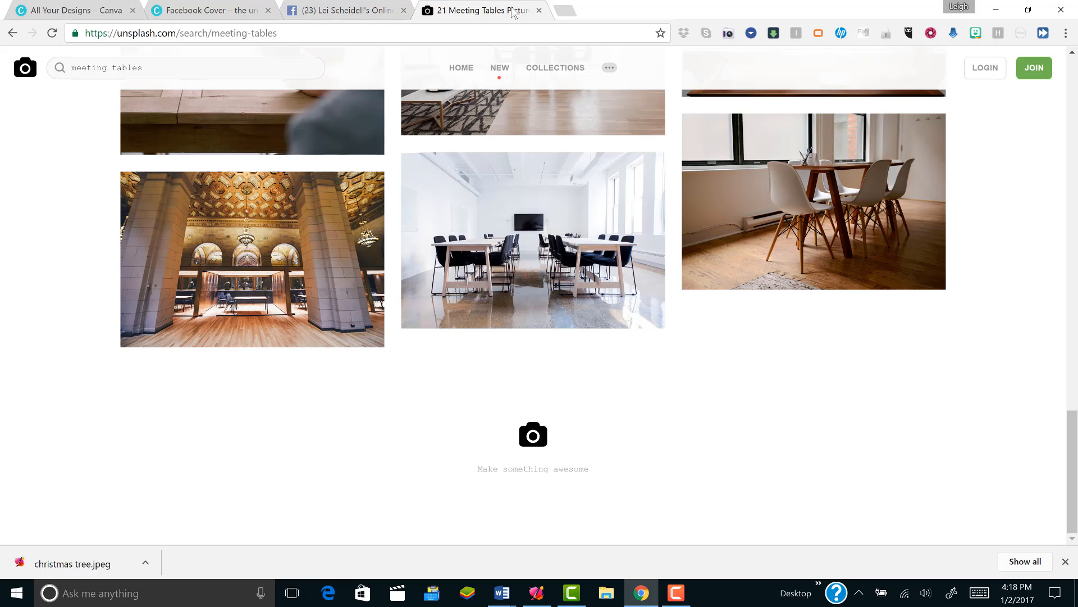
- Close the Unsplash tab
{"action": "left_click", "coordinate": [539, 11]}
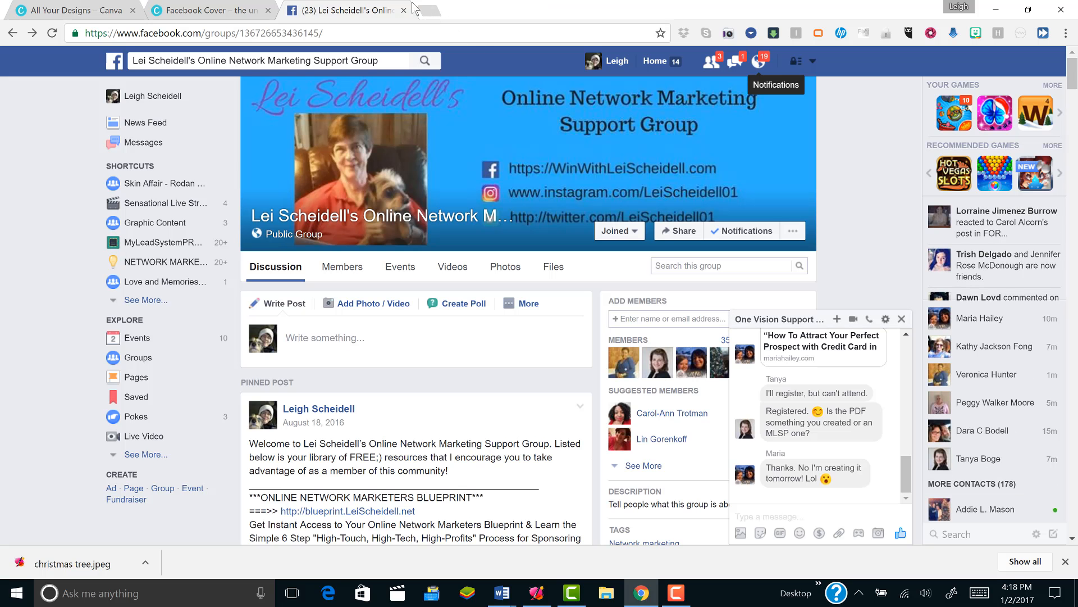
{"action": "left_click", "coordinate": [429, 10]}
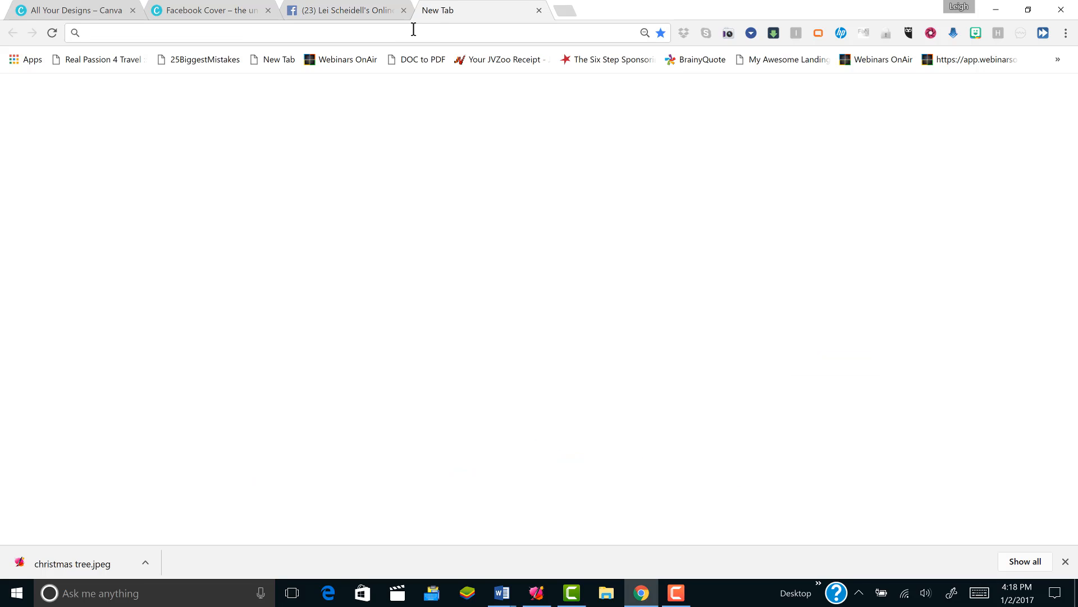
{"action": "type", "text": "s"}
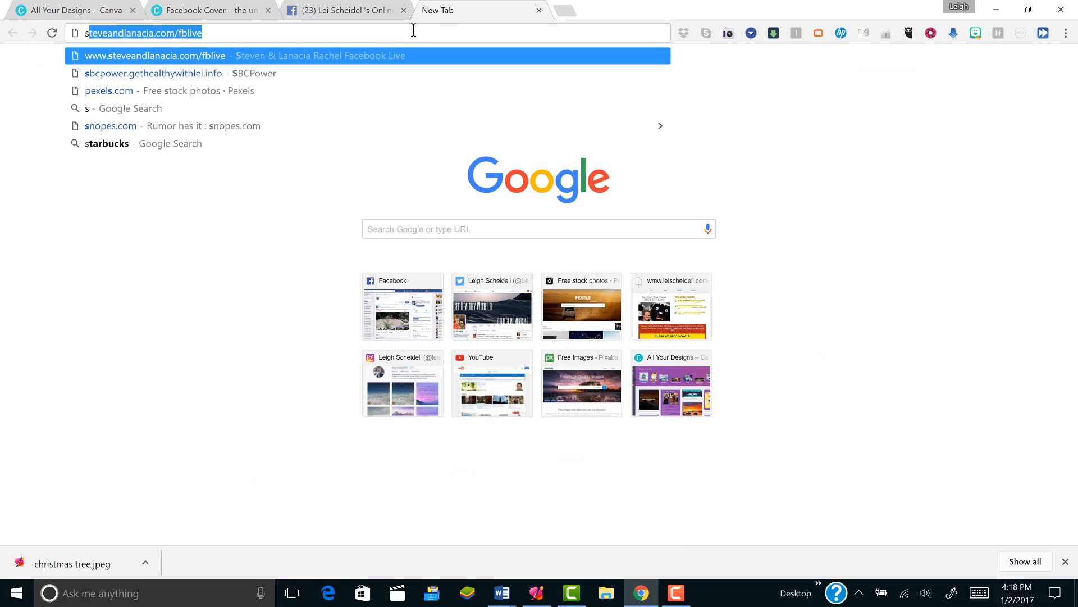
{"action": "type", "text": "plash.co"}
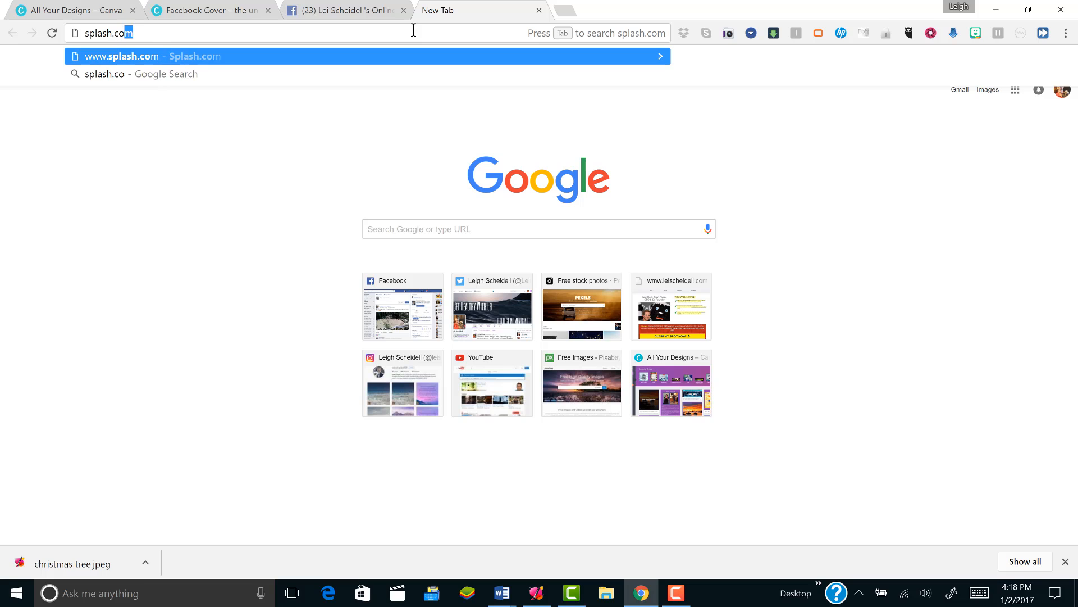
{"action": "key", "text": "Return"}
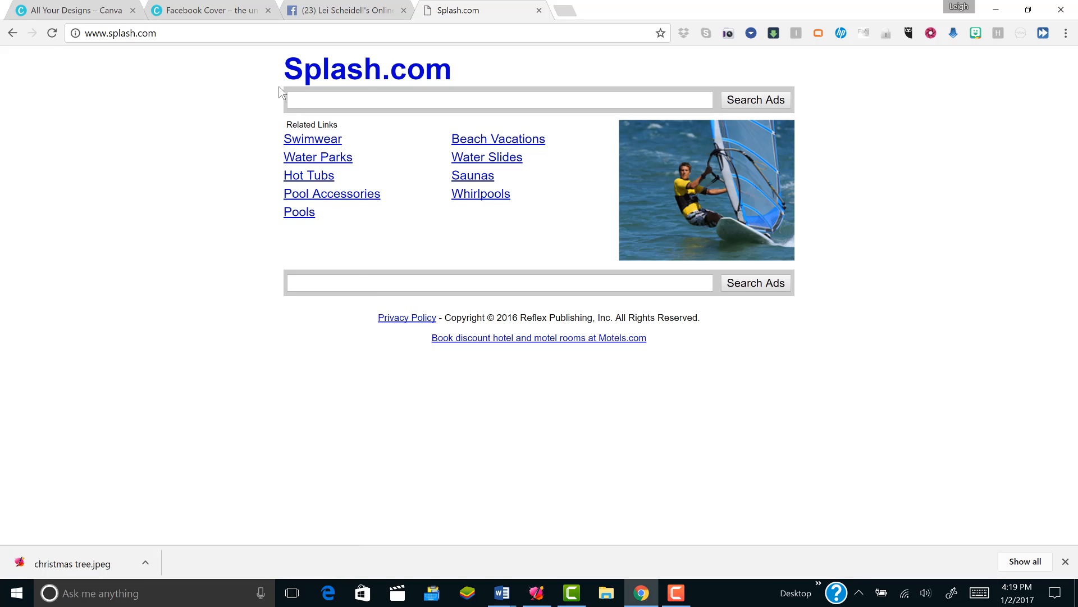
{"action": "left_click", "coordinate": [469, 141]}
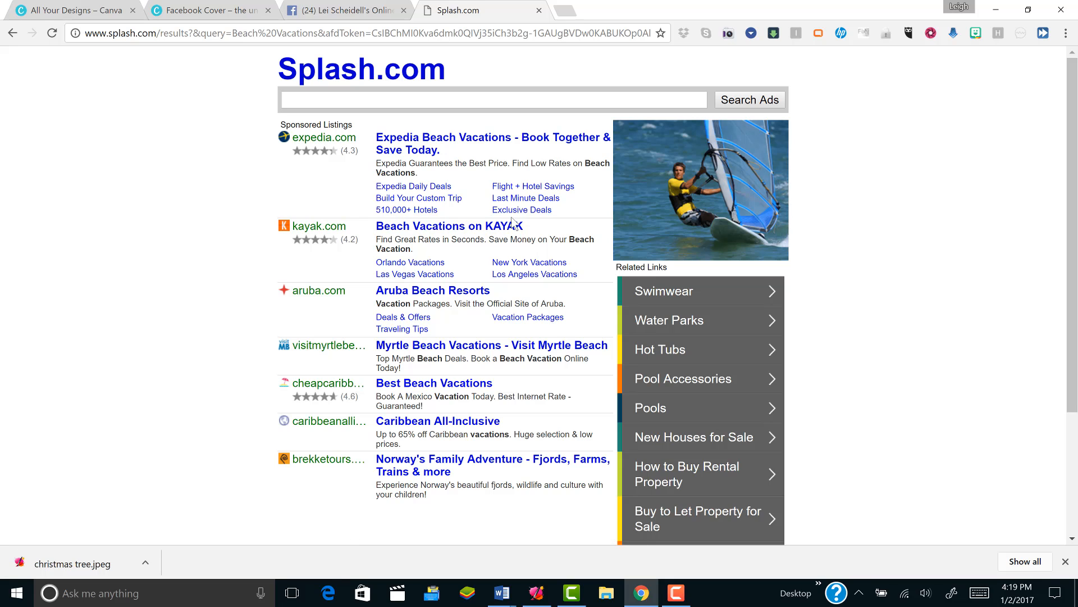
{"action": "left_click", "coordinate": [539, 10]}
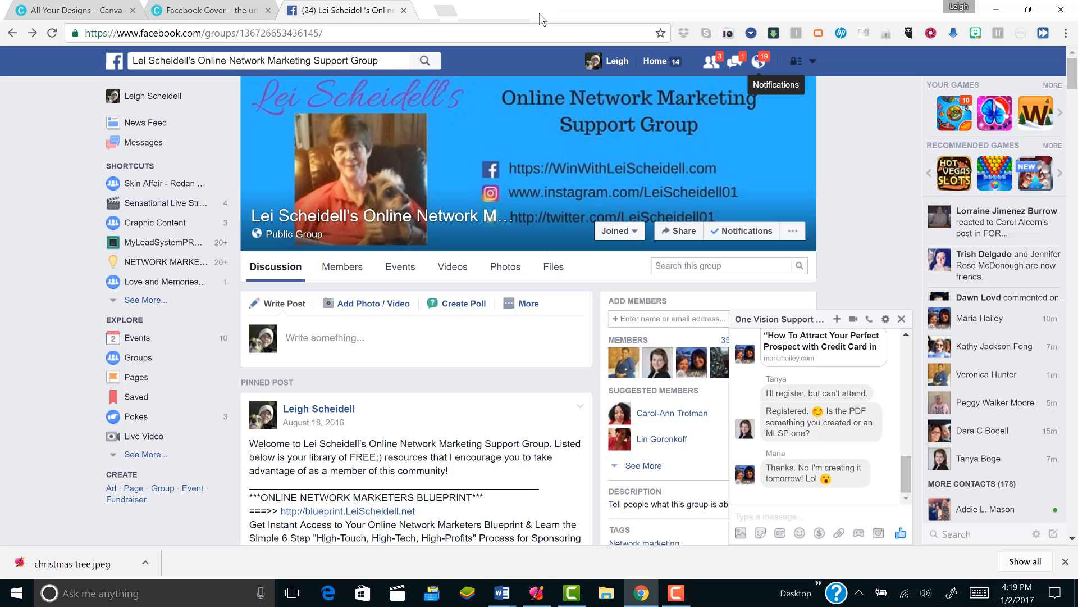
- Open pixabay.com in a new browser tab
{"action": "left_click", "coordinate": [430, 12]}
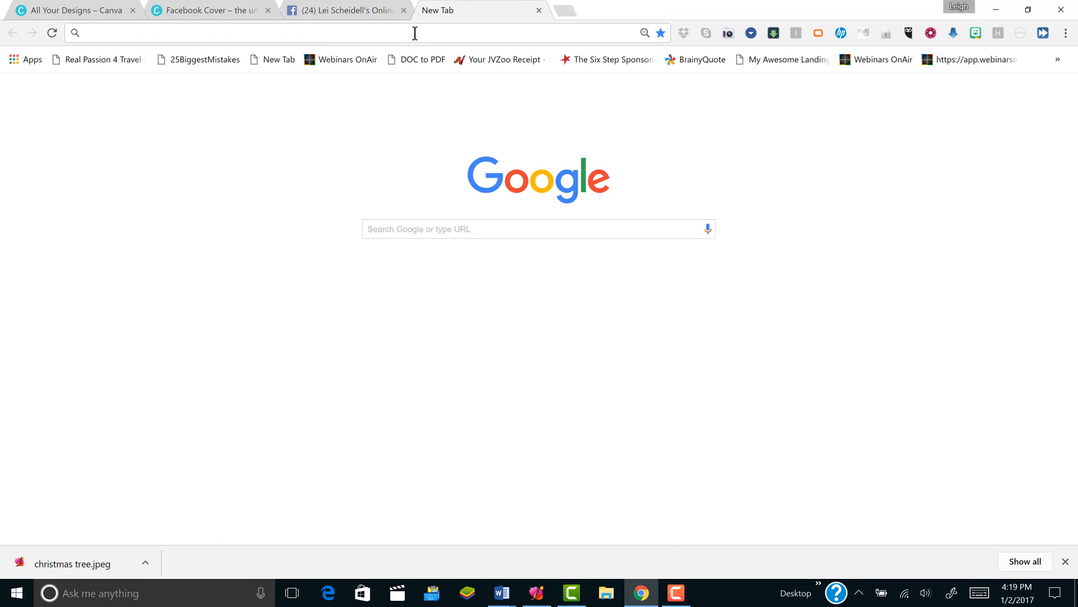
{"action": "type", "text": "peix"}
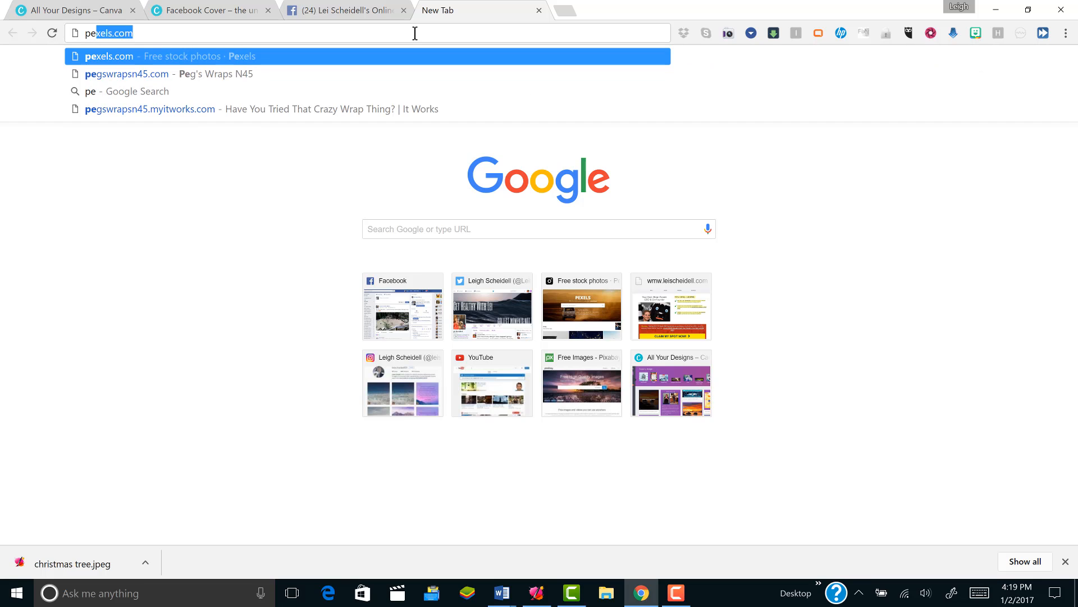
{"action": "key", "text": "BackSpace"}
{"action": "key", "text": "BackSpace"}
{"action": "key", "text": "BackSpace"}
{"action": "type", "text": "ix"}
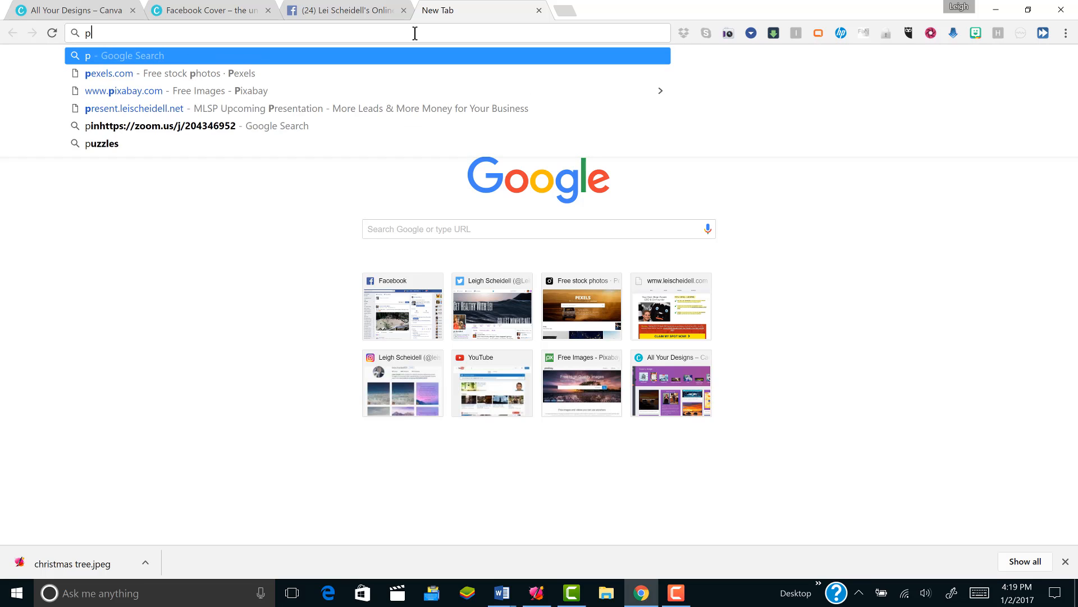
{"action": "type", "text": "abay"}
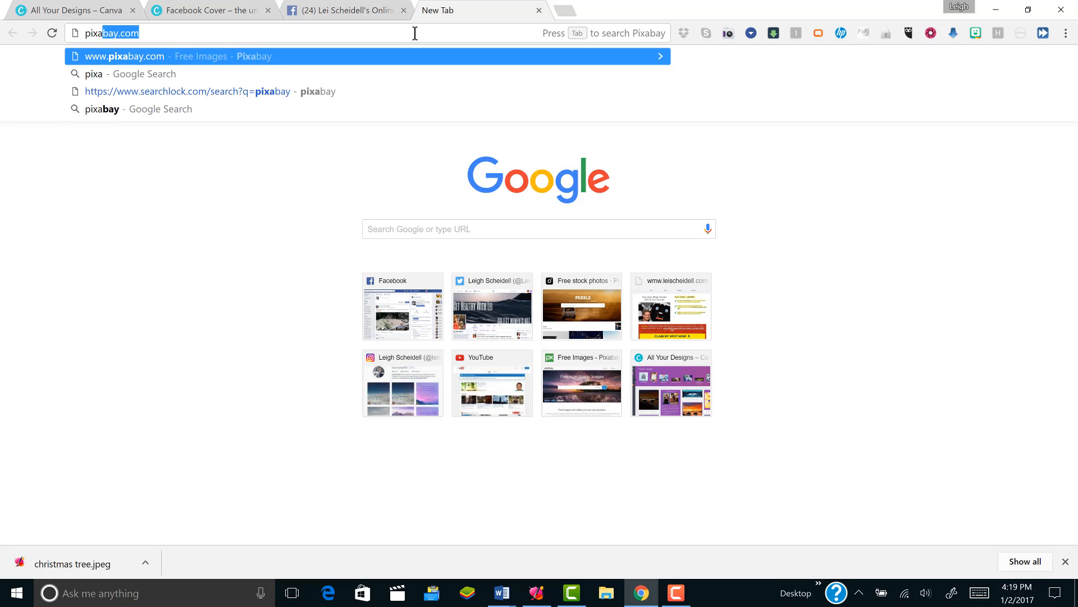
{"action": "type", "text": ".com"}
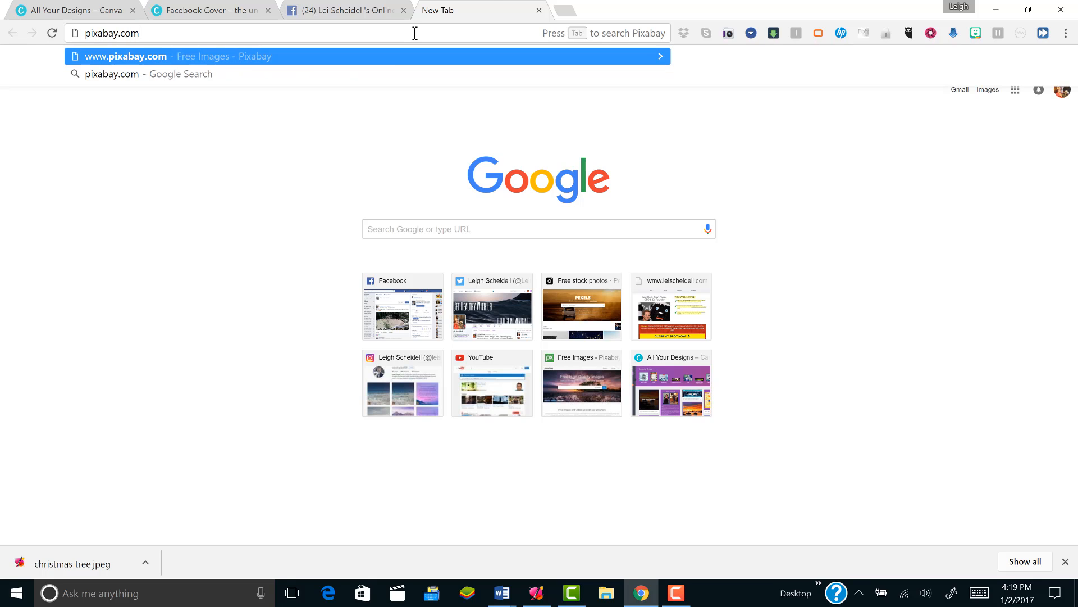
{"action": "key", "text": "Return"}
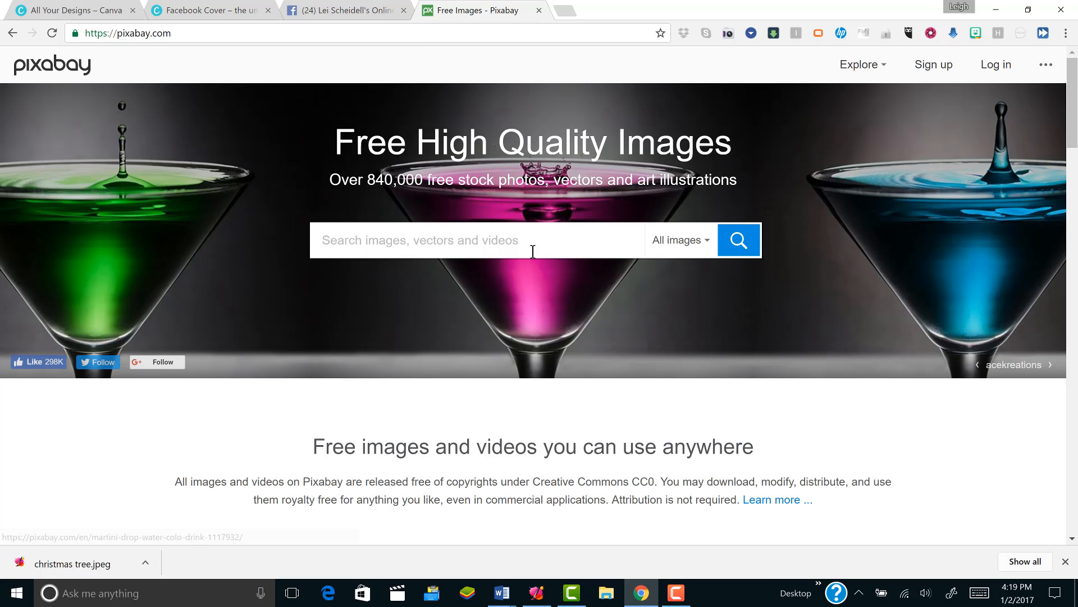
- Search Pixabay for "eyewear", look through the result images, and return to the start of the results
{"action": "left_click", "coordinate": [499, 240]}
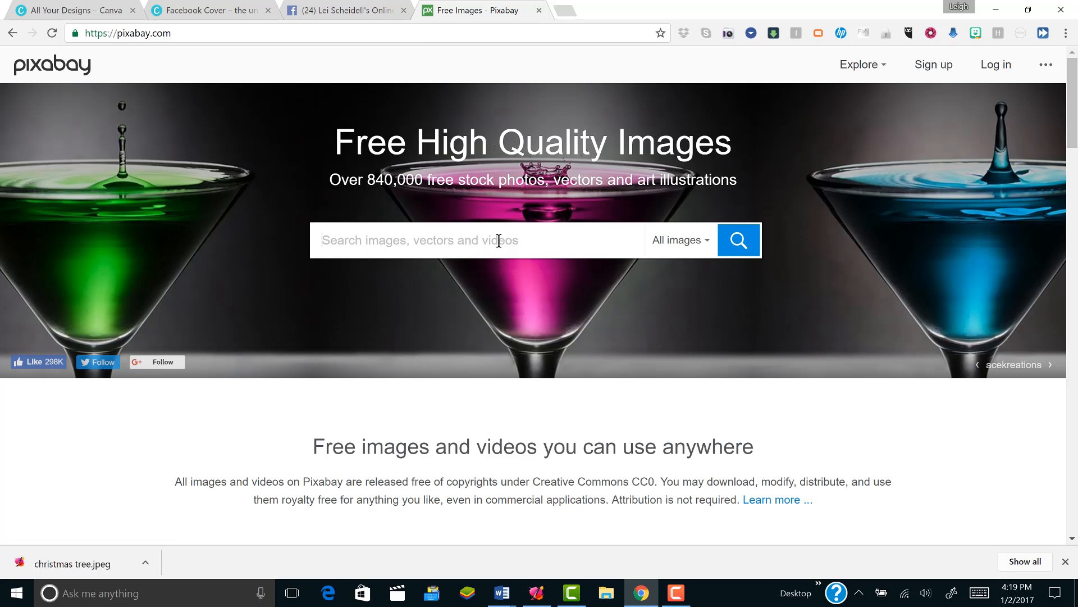
{"action": "type", "text": "ey"}
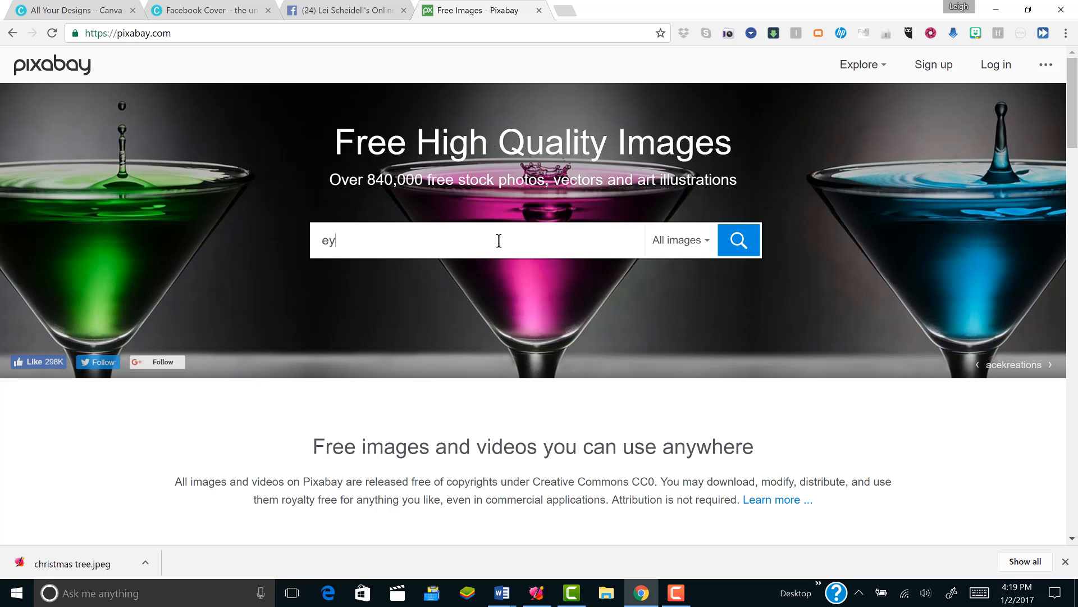
{"action": "type", "text": "ewear"}
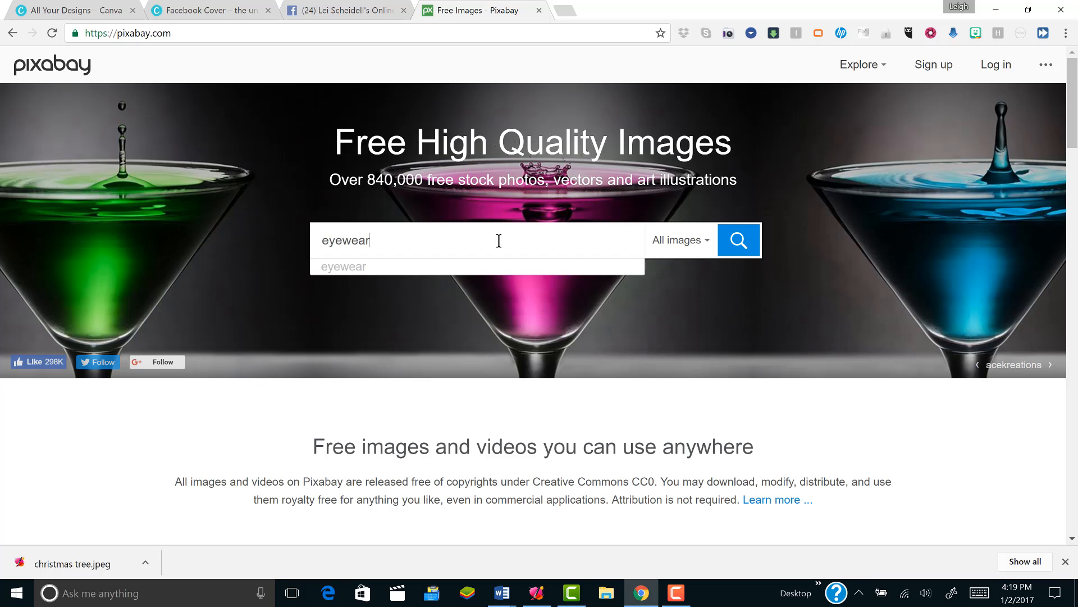
{"action": "key", "text": "Return"}
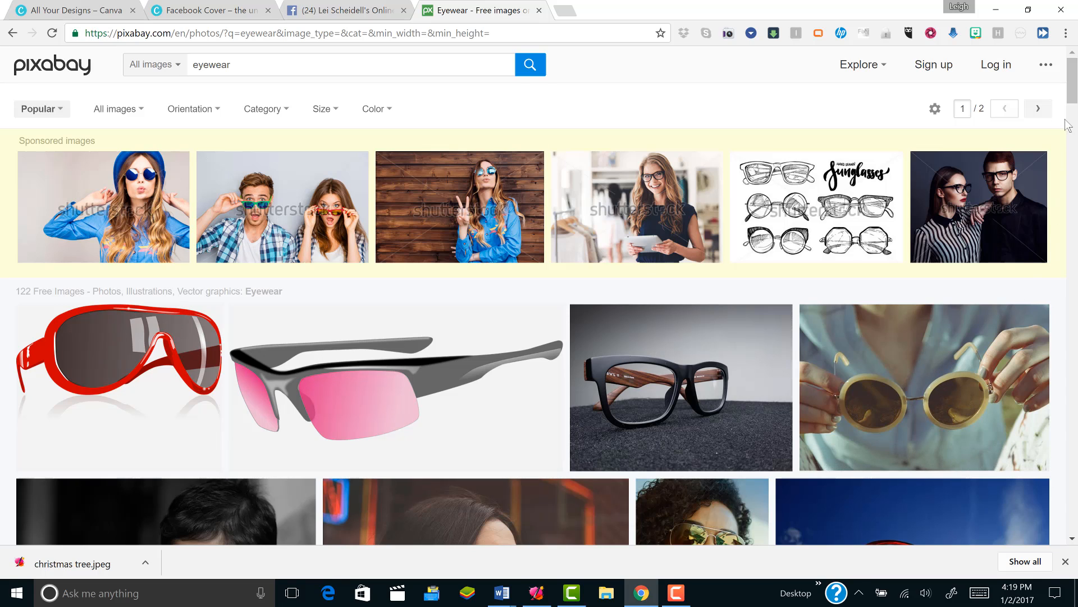
{"action": "scroll", "coordinate": [1077, 140], "scroll_direction": "down", "scroll_amount": 5}
{"action": "scroll", "coordinate": [1077, 141], "scroll_direction": "down", "scroll_amount": 15}
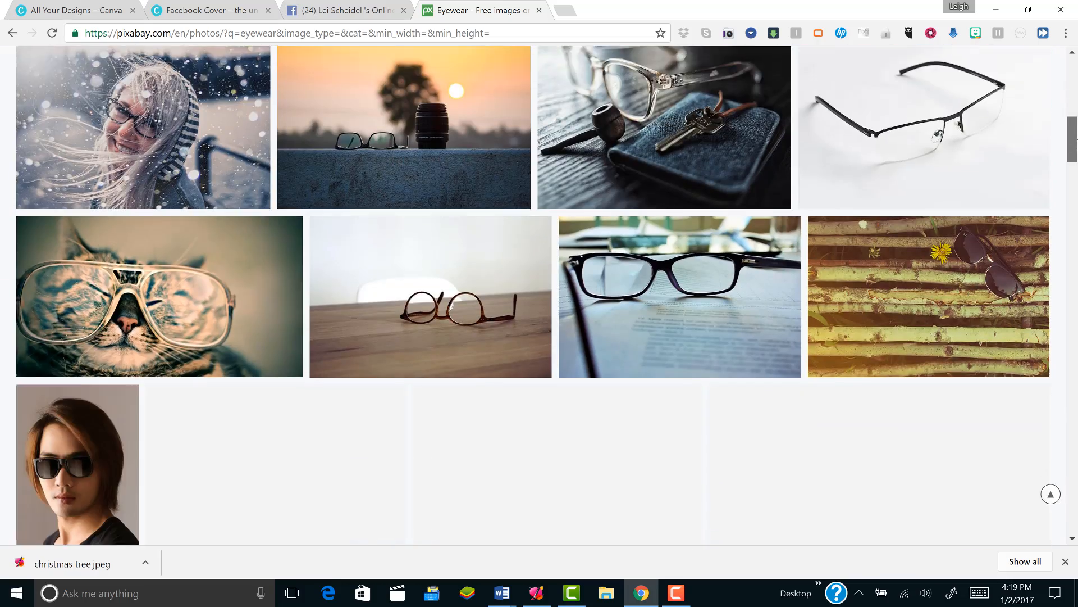
{"action": "scroll", "coordinate": [539, 296], "scroll_direction": "down", "scroll_amount": 12}
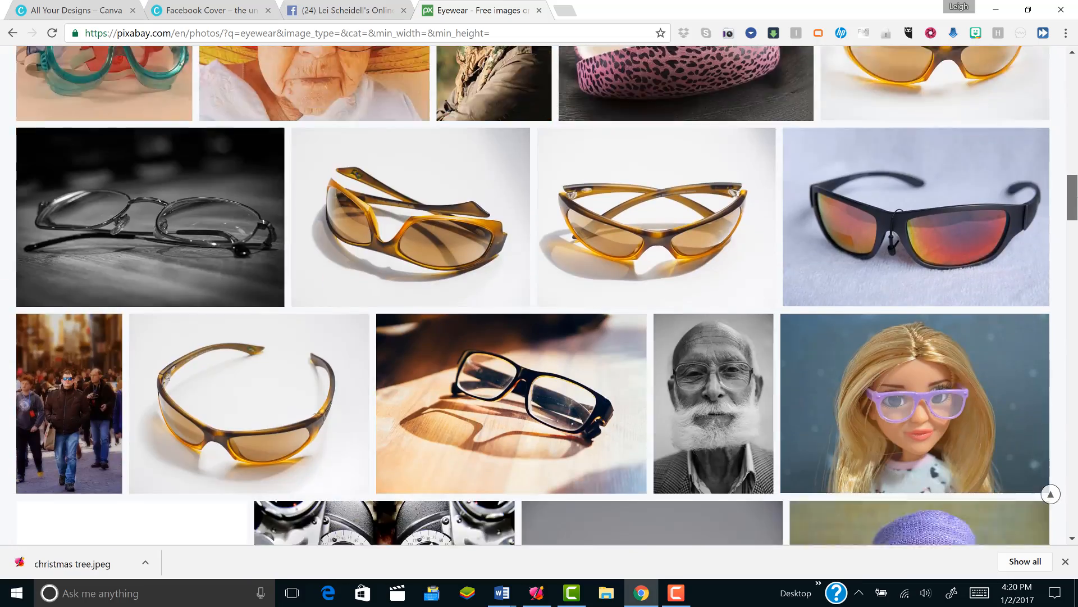
{"action": "scroll", "coordinate": [539, 295], "scroll_direction": "down", "scroll_amount": 10}
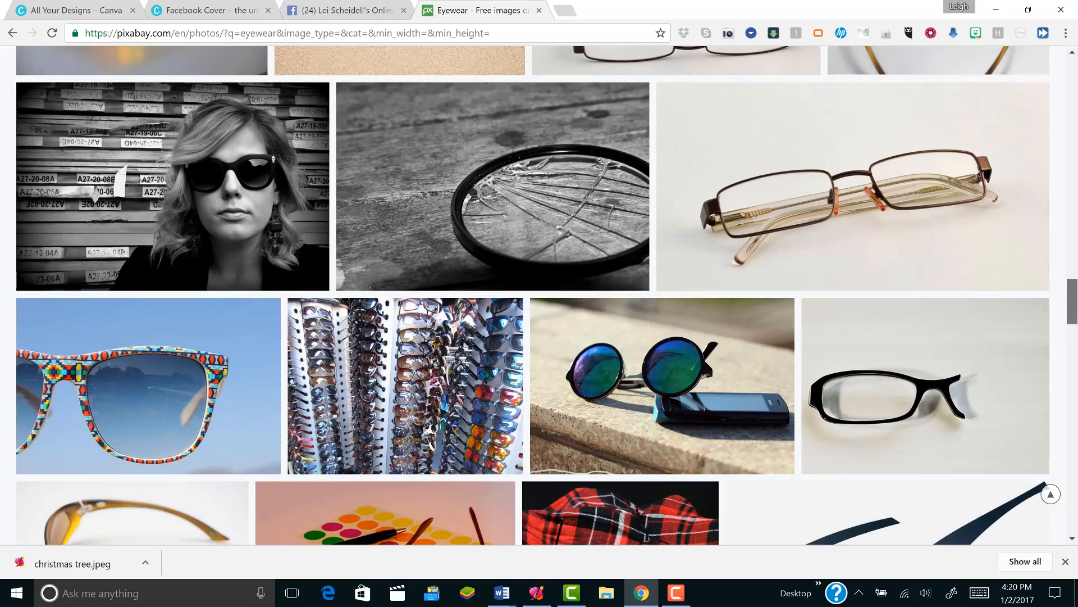
{"action": "left_click_drag", "start_coordinate": [1077, 301], "coordinate": [1077, 112]}
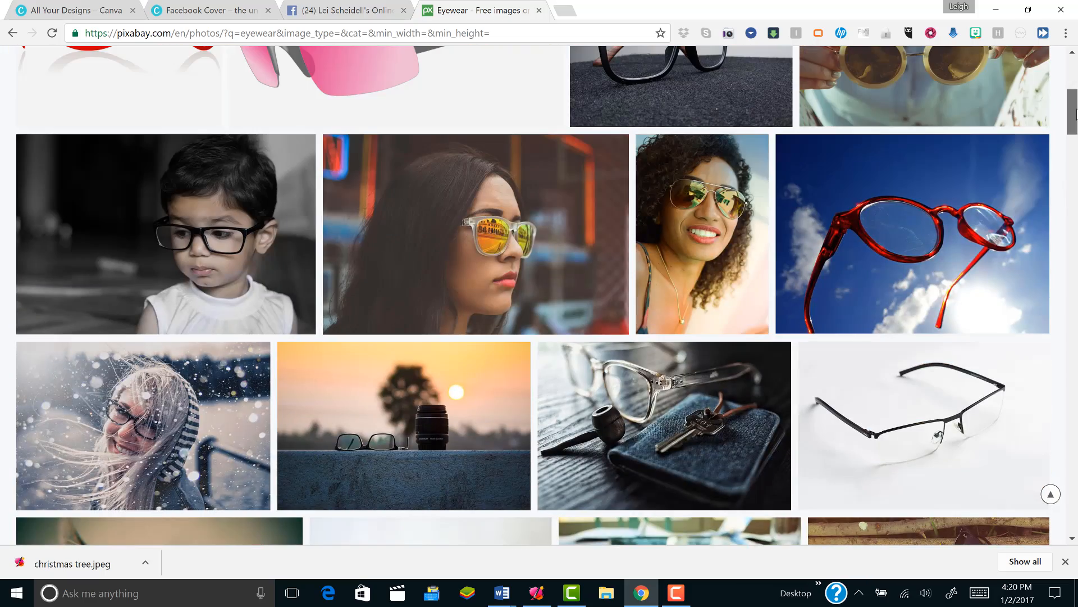
{"action": "scroll", "coordinate": [659, 234], "scroll_direction": "up", "scroll_amount": 6}
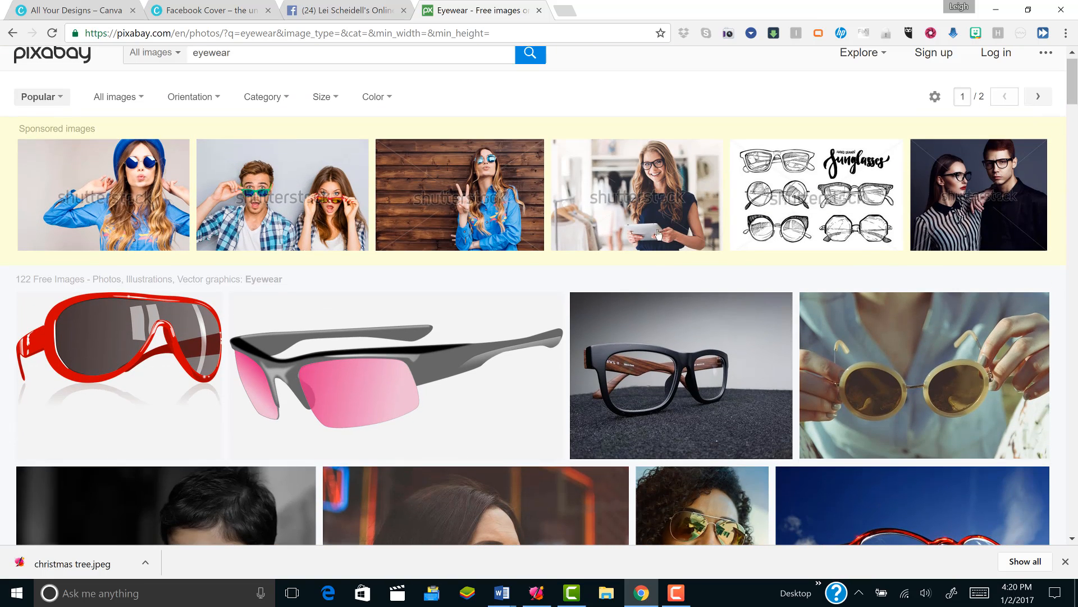
- Open the grey sunglasses graphic with pink lenses and download it in size M, 1280×640, entering the captcha text
{"action": "right_click", "coordinate": [344, 366]}
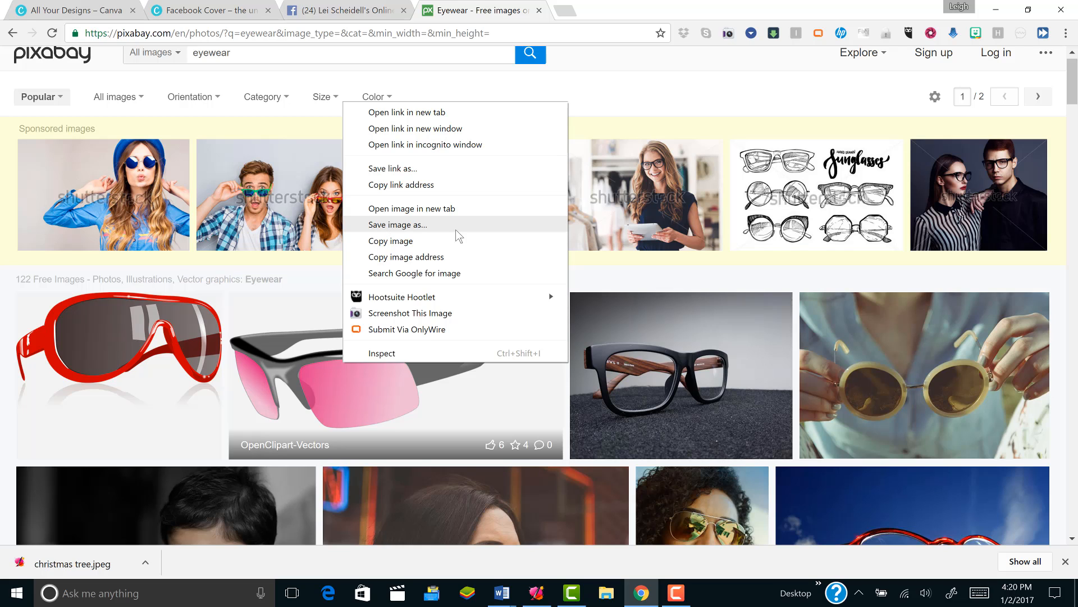
{"action": "left_click", "coordinate": [262, 359]}
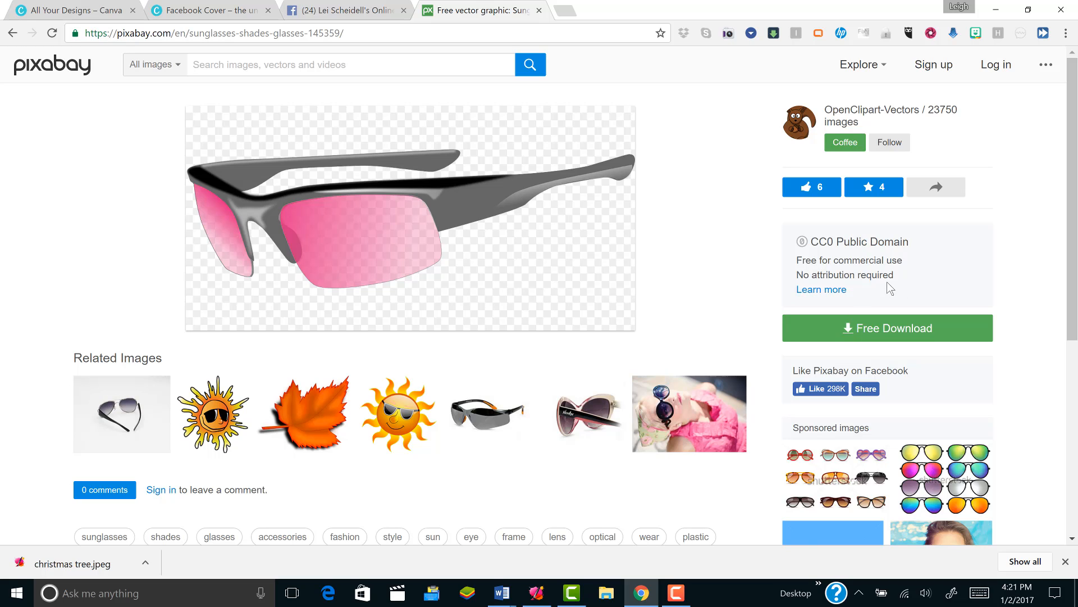
{"action": "left_click", "coordinate": [866, 332]}
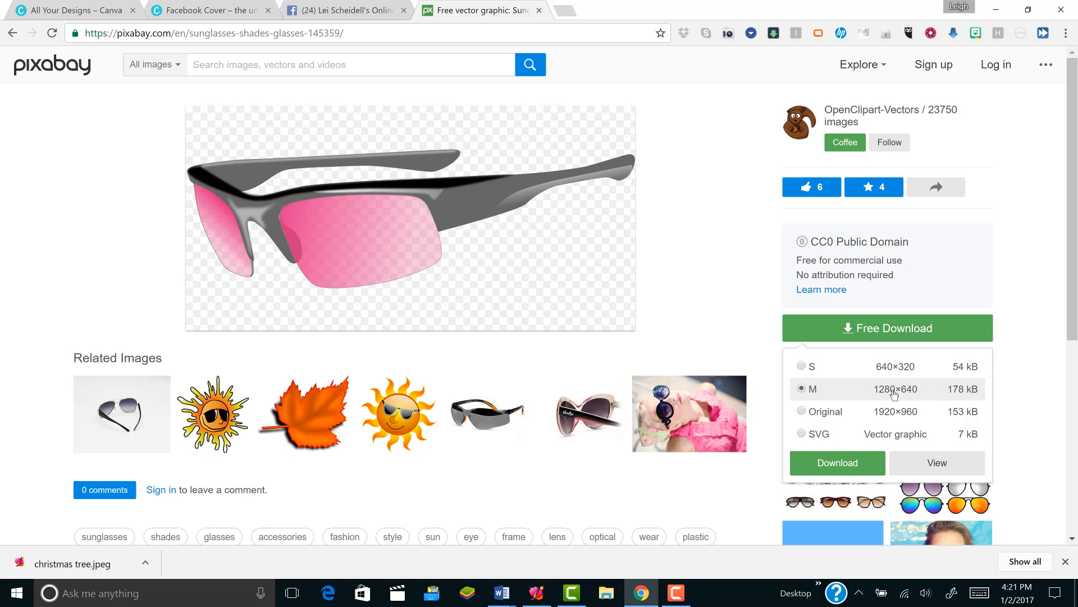
{"action": "left_click", "coordinate": [843, 460]}
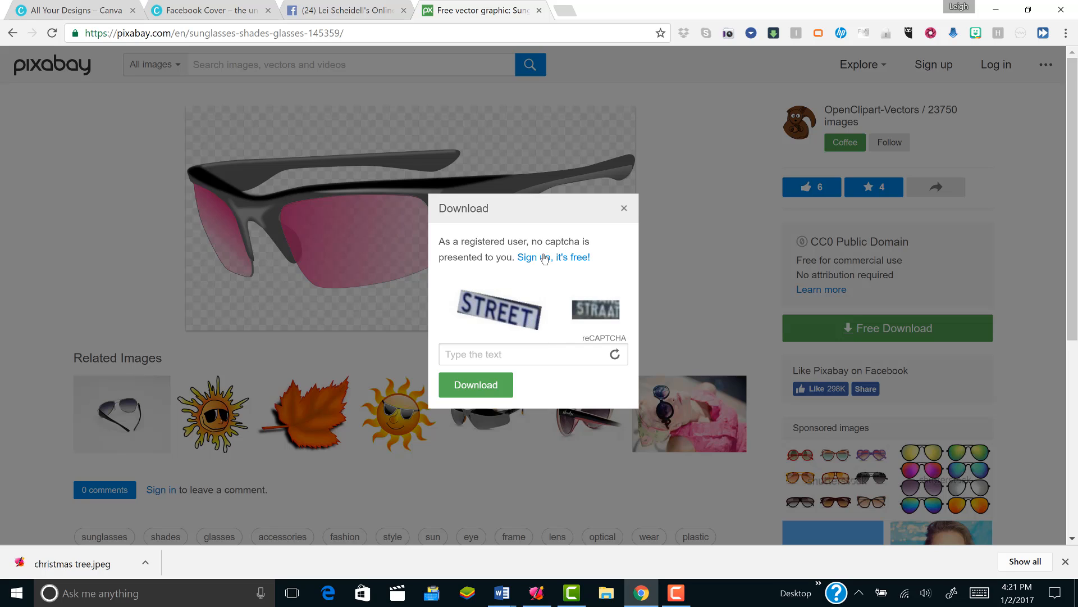
{"action": "left_click", "coordinate": [472, 357]}
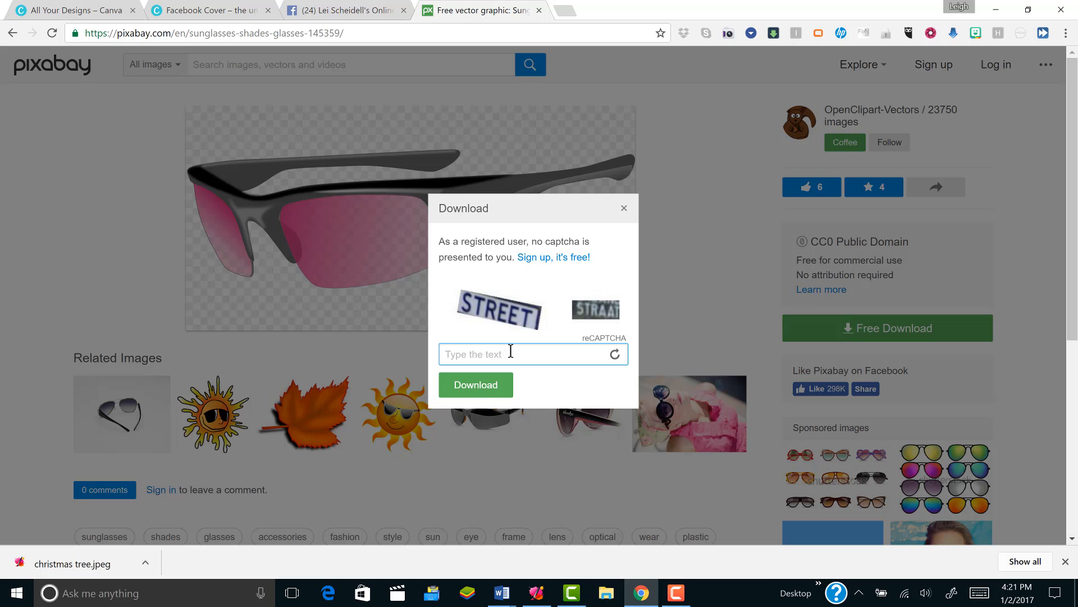
{"action": "type", "text": "STREET STRAAT"}
{"action": "left_click", "coordinate": [487, 390]}
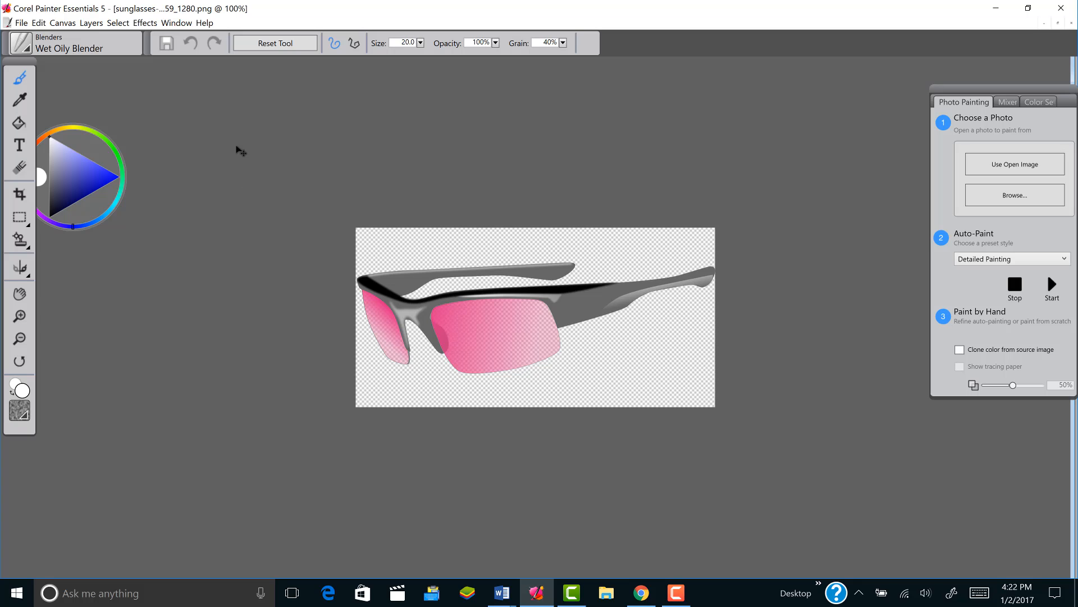
- In Corel Painter Essentials, save the sunglasses image as PNG "rose colored eyeglasses" in the TRAVELDRIVE (E:) Photos folder, and close the image
{"action": "key", "text": "ctrl+shift+s"}
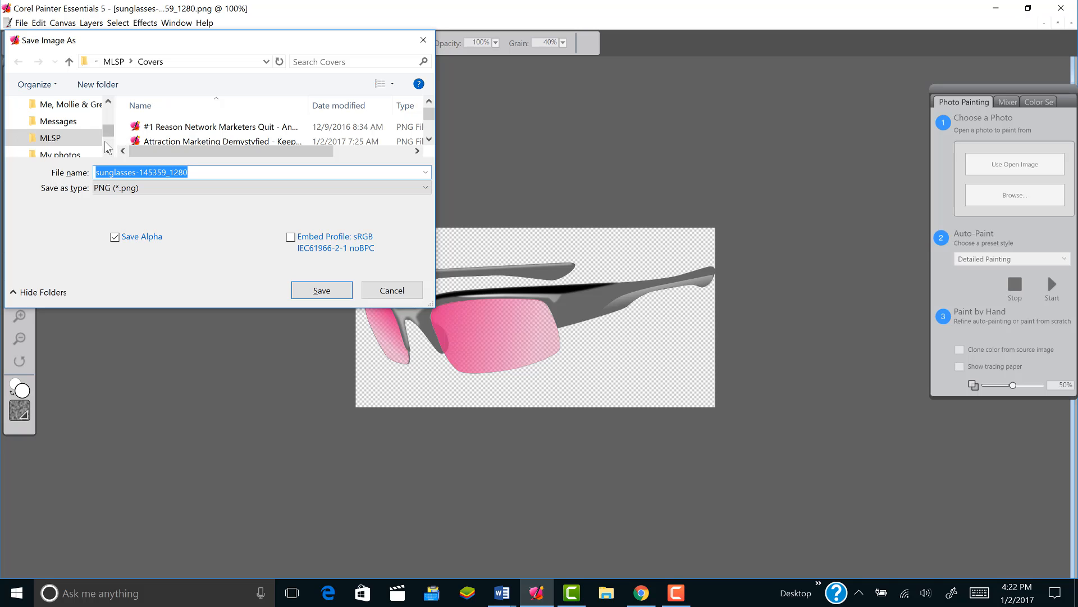
{"action": "scroll", "coordinate": [108, 147], "scroll_direction": "down", "scroll_amount": 5}
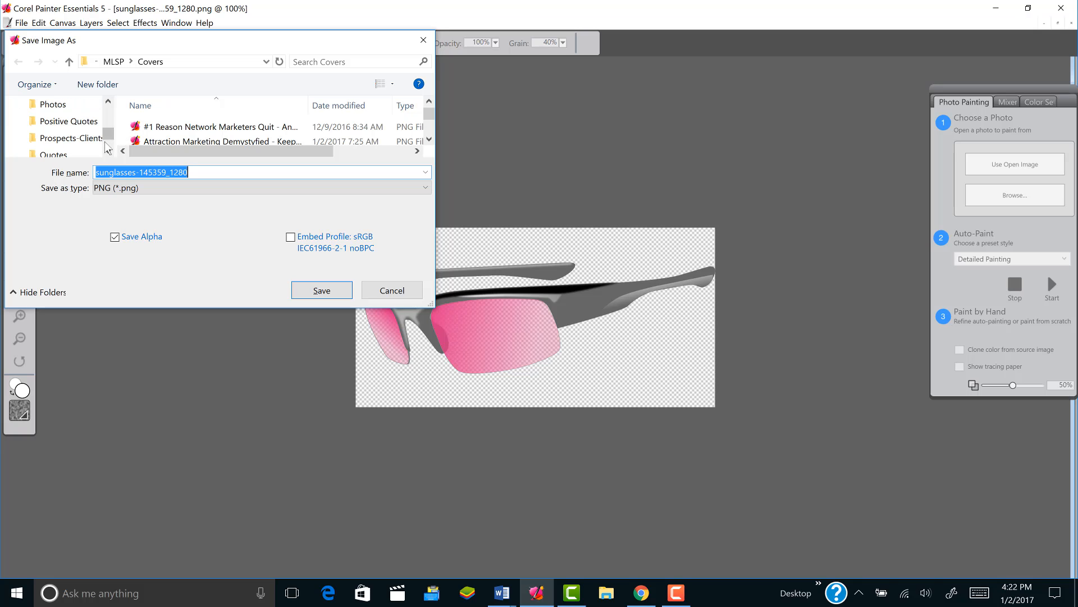
{"action": "left_click", "coordinate": [53, 104]}
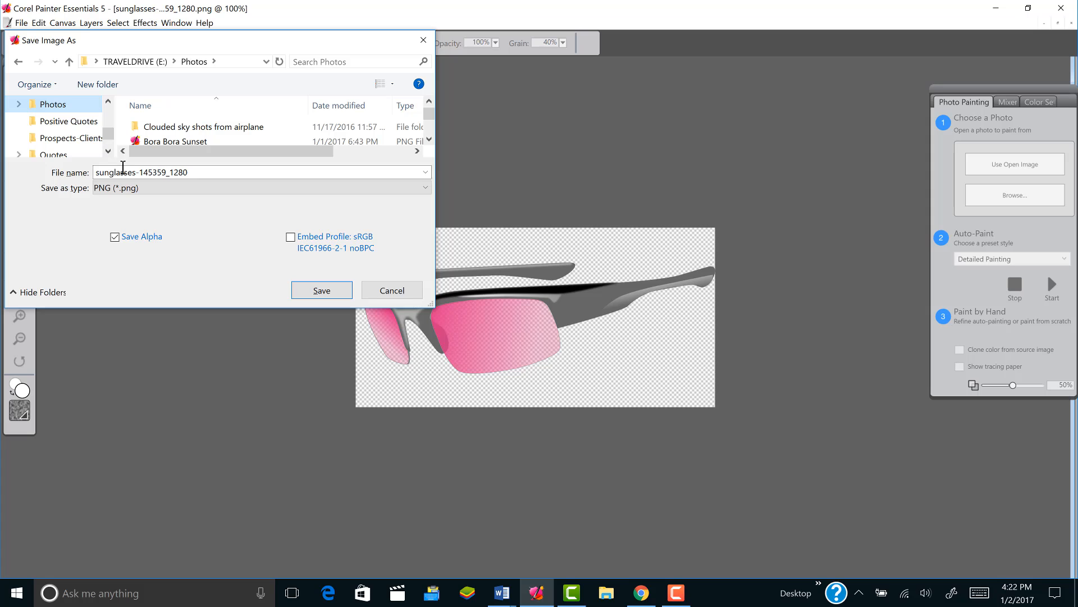
{"action": "double_click", "coordinate": [124, 168]}
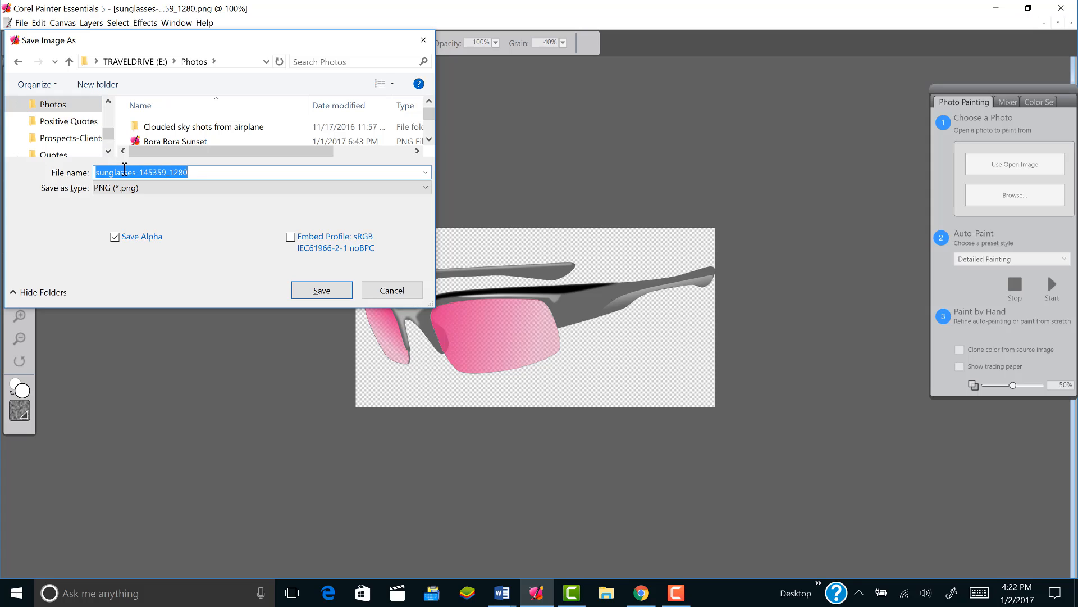
{"action": "type", "text": "rose"}
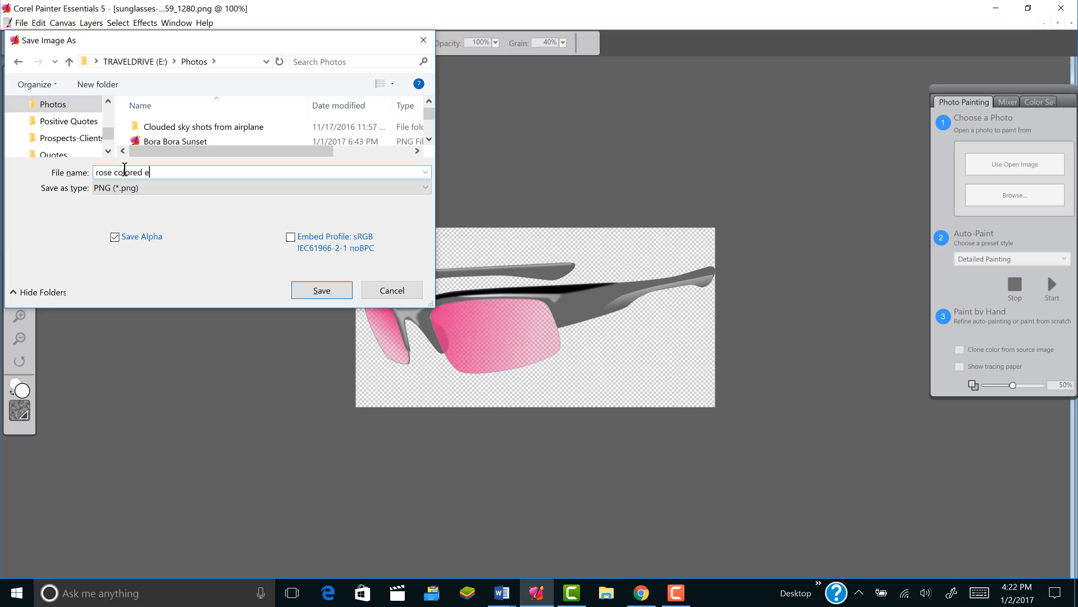
{"action": "type", "text": "colored eyeglasses"}
{"action": "key", "text": "Return"}
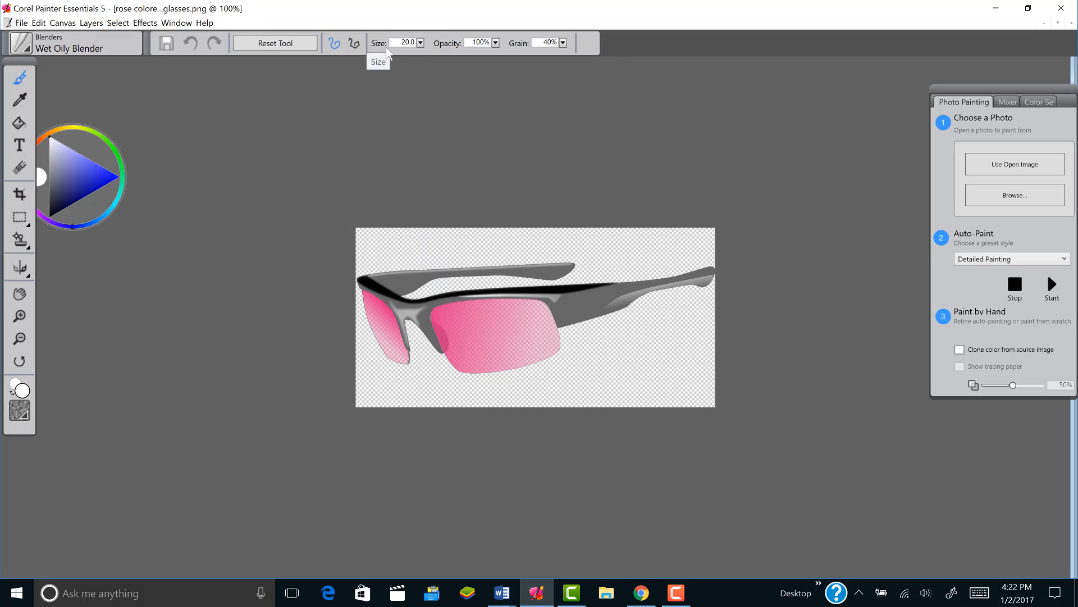
{"action": "left_click", "coordinate": [8, 23]}
{"action": "left_click", "coordinate": [22, 87]}
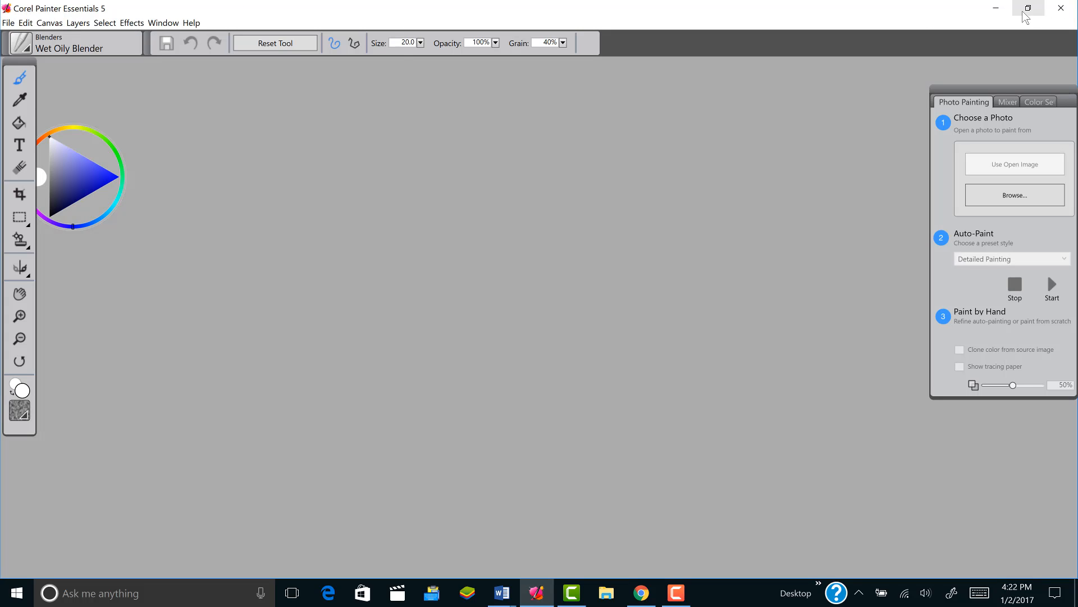
- Minimize Corel Painter Essentials, close the Pixabay page, and return to the Facebook cover design in Canva
{"action": "left_click", "coordinate": [996, 8]}
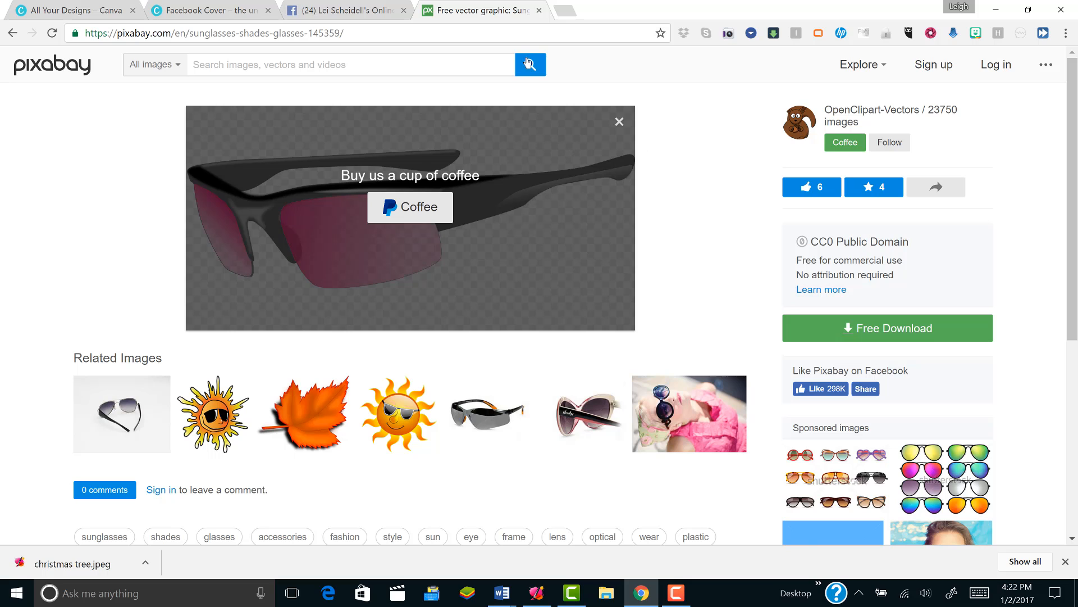
{"action": "left_click", "coordinate": [539, 10]}
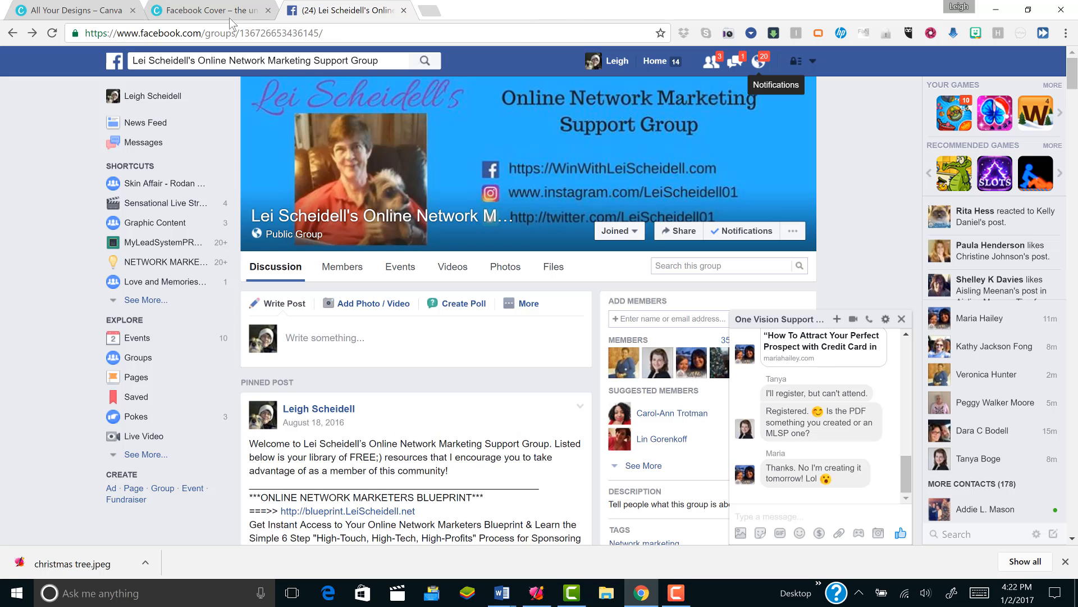
{"action": "left_click", "coordinate": [170, 13]}
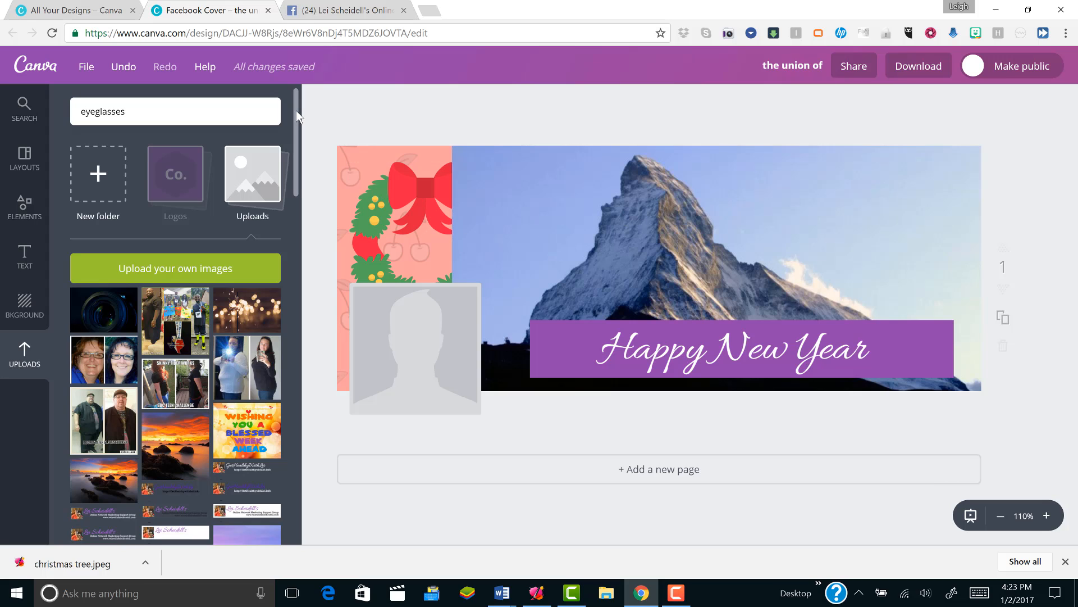
- Add the uploaded portrait of the woman with the dog, scaled down, in the cover's upper-right corner above the Happy New Year banner
{"action": "left_click_drag", "start_coordinate": [295, 120], "coordinate": [288, 183]}
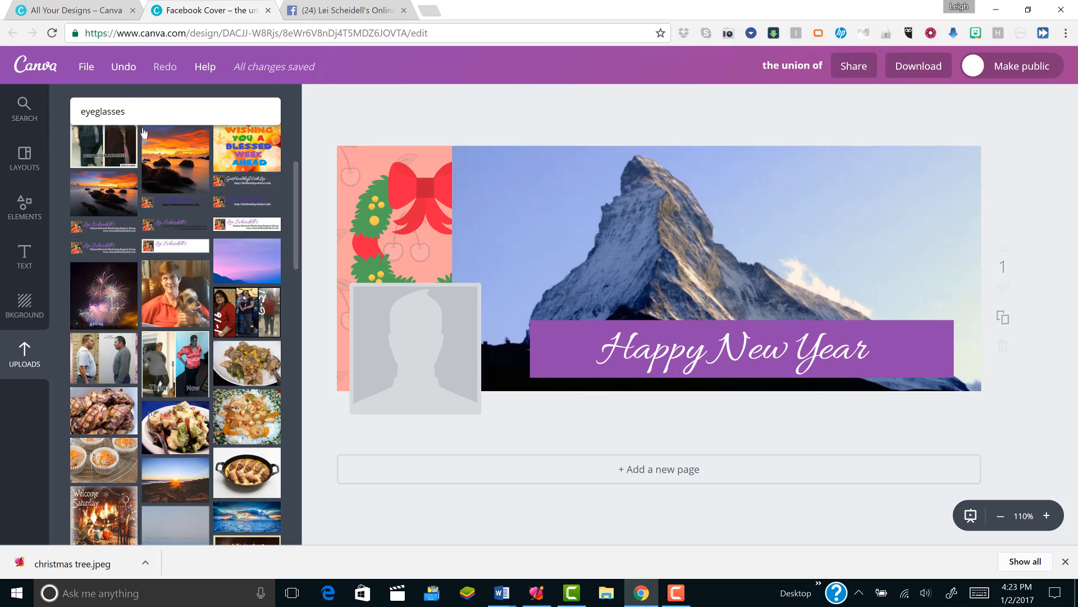
{"action": "left_click", "coordinate": [171, 292]}
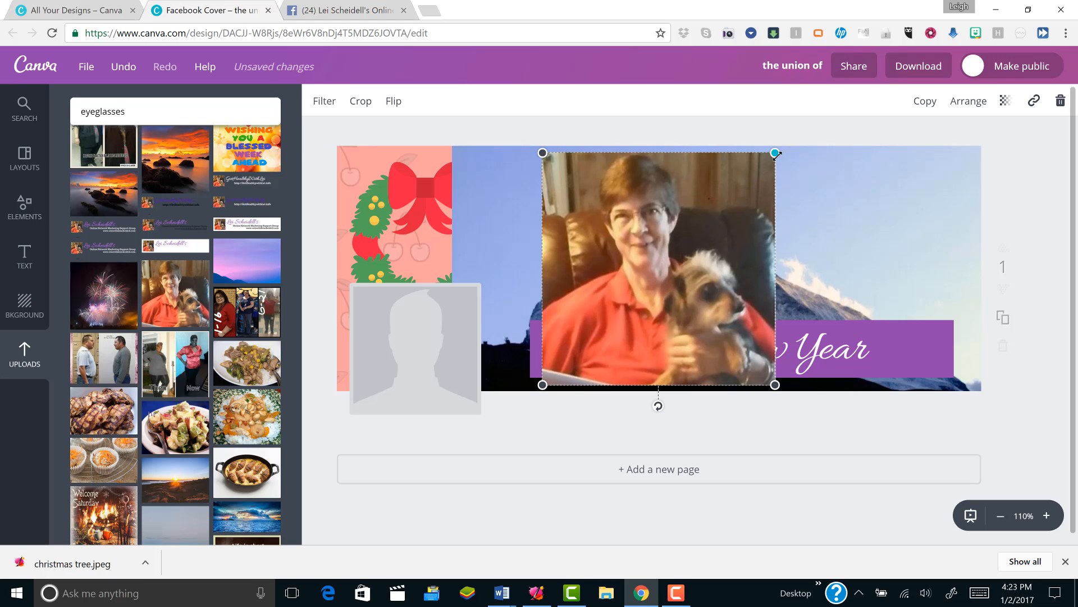
{"action": "left_click_drag", "start_coordinate": [715, 216], "coordinate": [647, 282]}
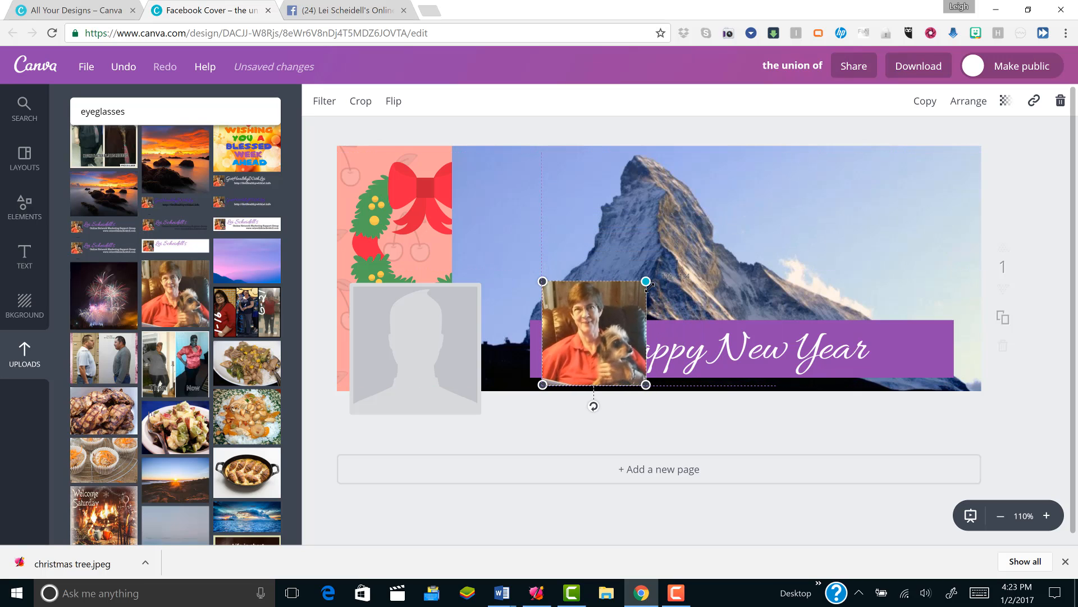
{"action": "left_click_drag", "start_coordinate": [597, 327], "coordinate": [915, 210]}
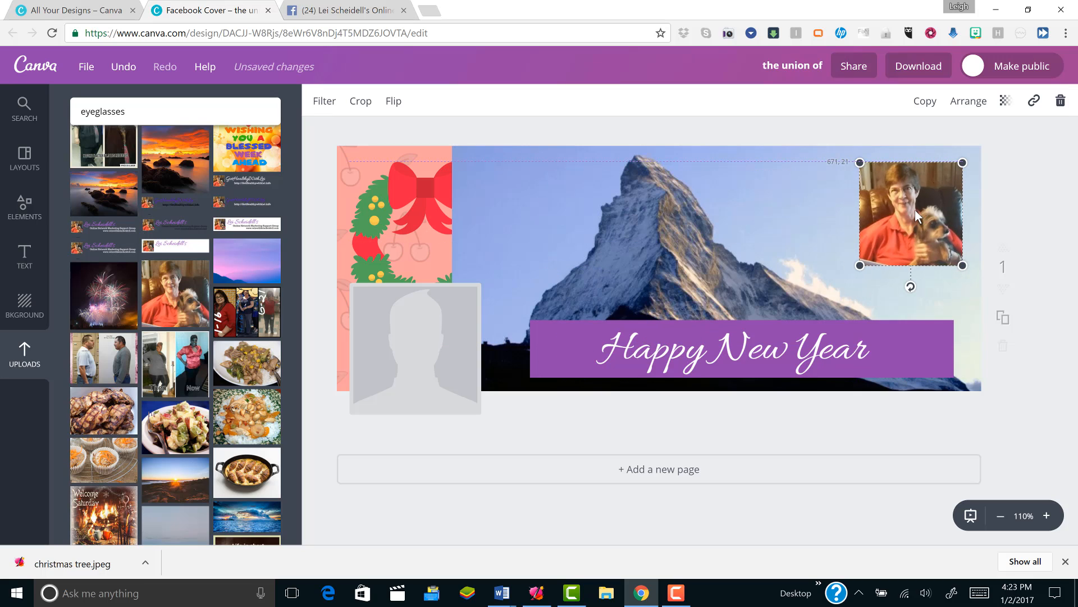
{"action": "left_click", "coordinate": [861, 264]}
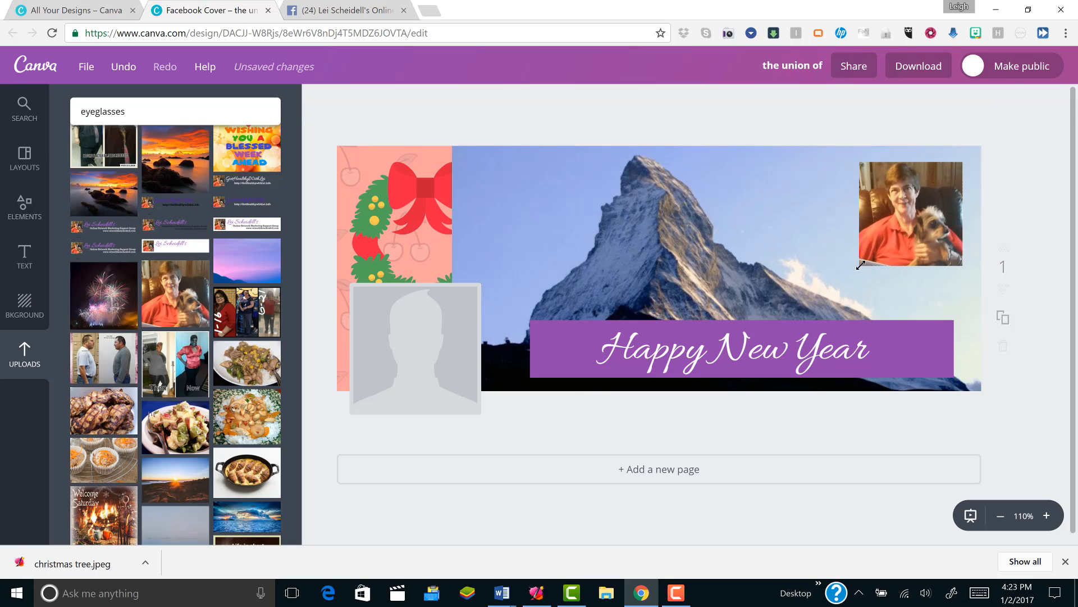
{"action": "left_click", "coordinate": [861, 264]}
{"action": "left_click_drag", "start_coordinate": [839, 292], "coordinate": [839, 292]}
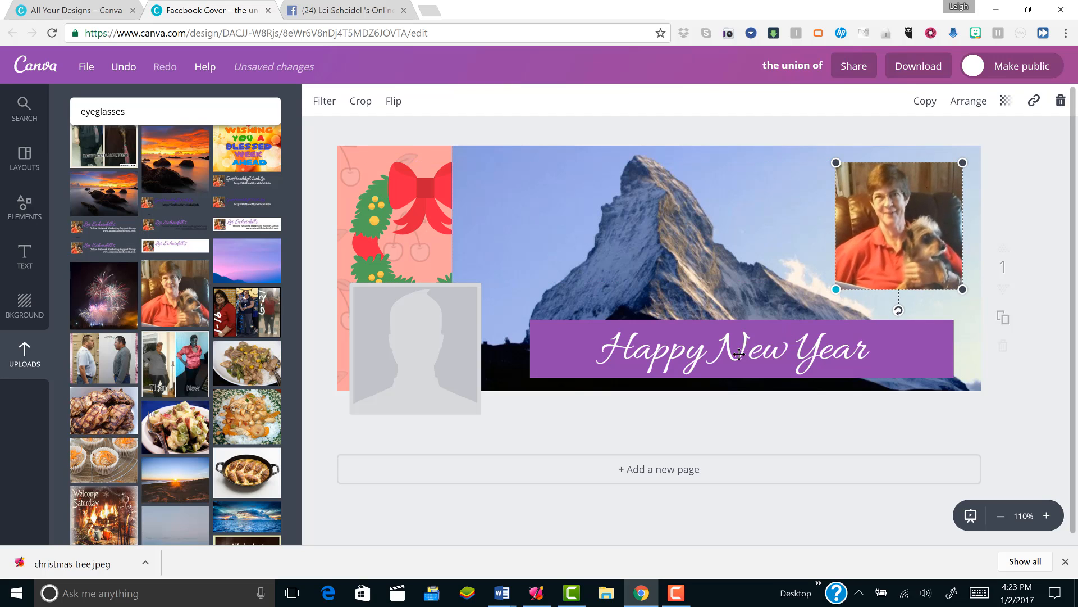
{"action": "left_click", "coordinate": [575, 268]}
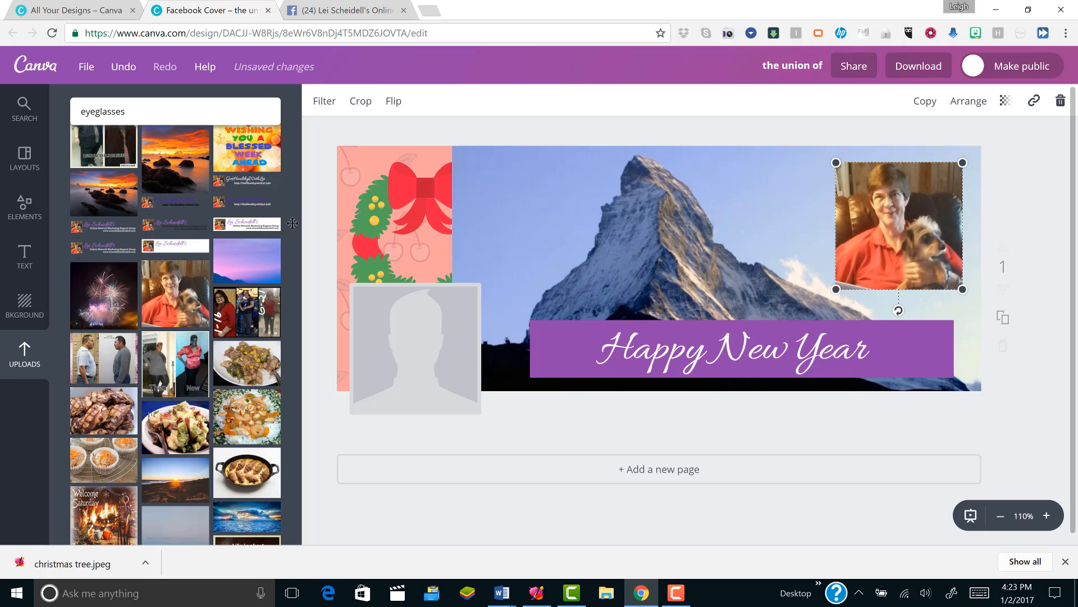
{"action": "left_click", "coordinate": [23, 251]}
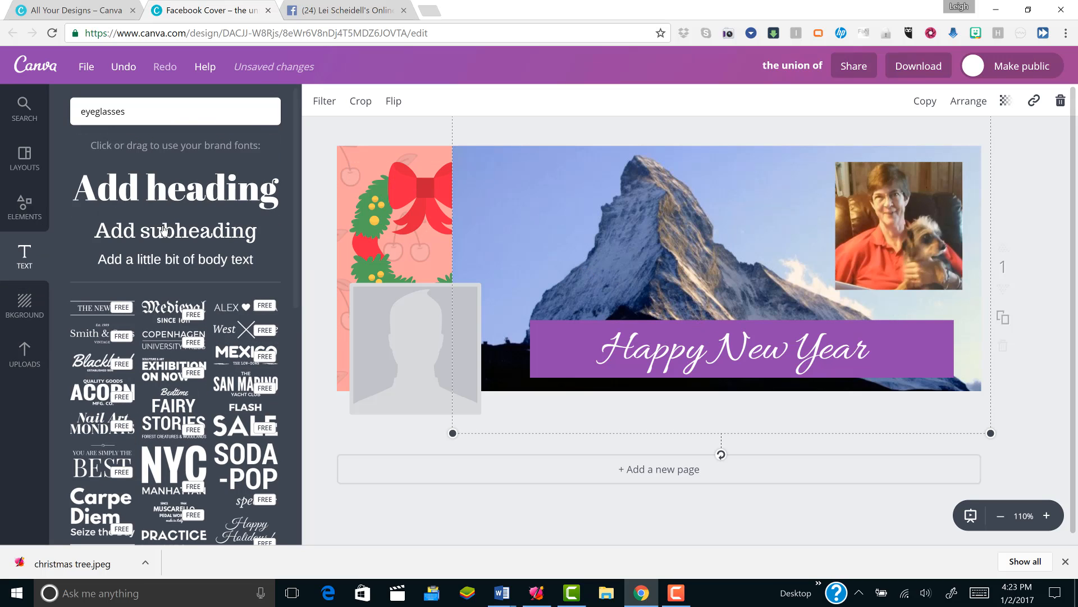
{"action": "left_click", "coordinate": [180, 231]}
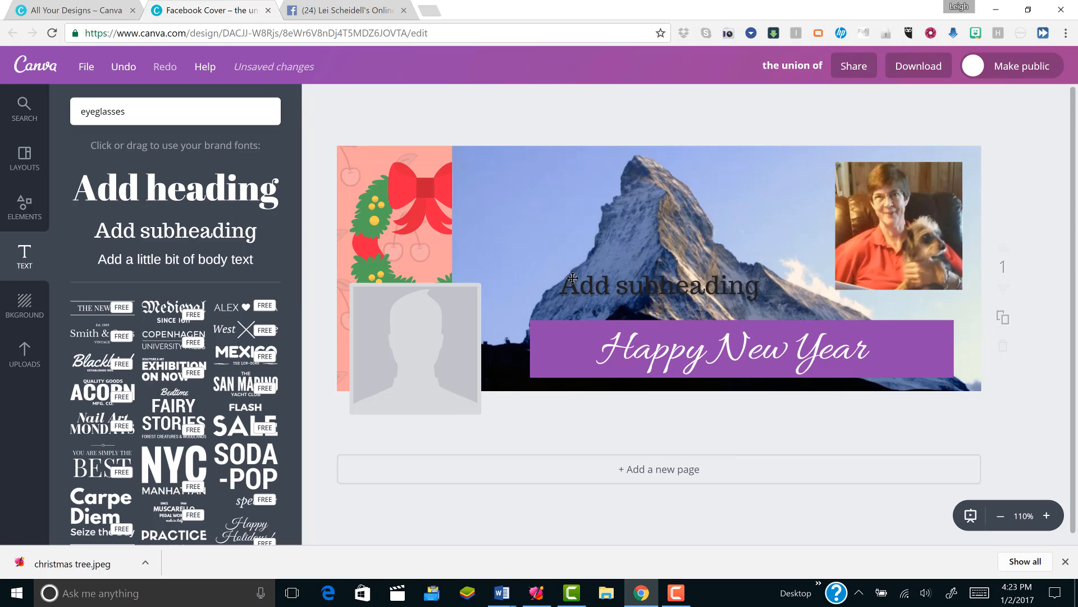
{"action": "double_click", "coordinate": [573, 277]}
{"action": "type", "text": "ht"}
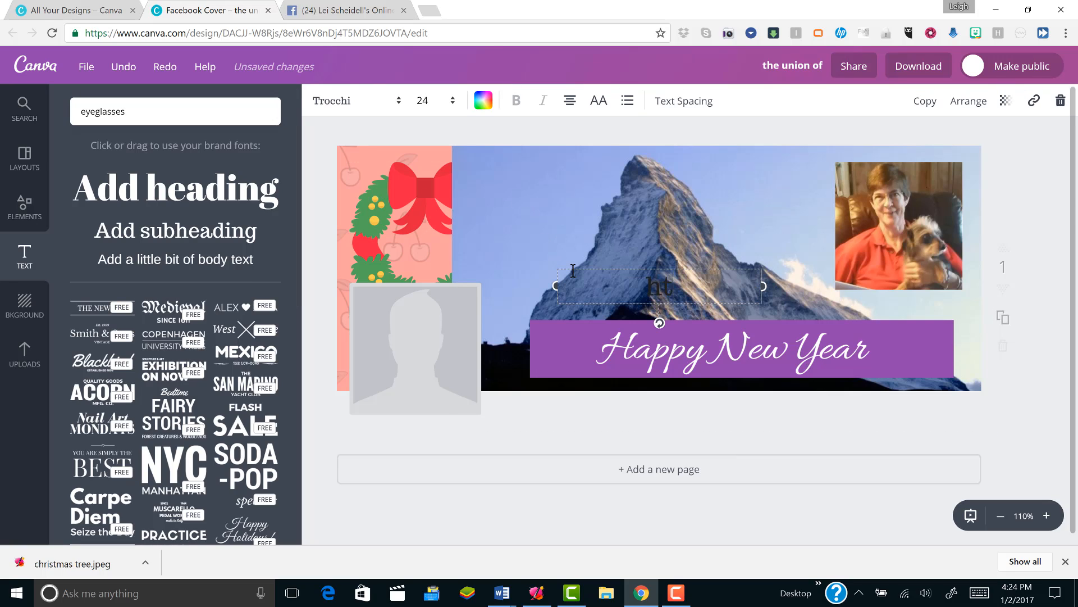
{"action": "type", "text": "tp://geth"}
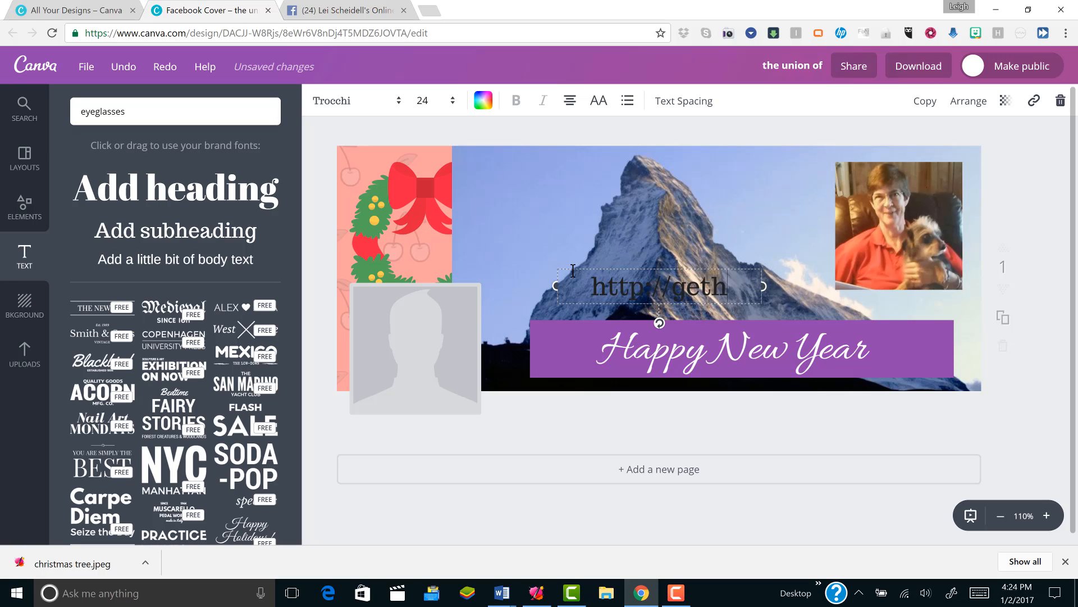
{"action": "type", "text": "ealthywith"}
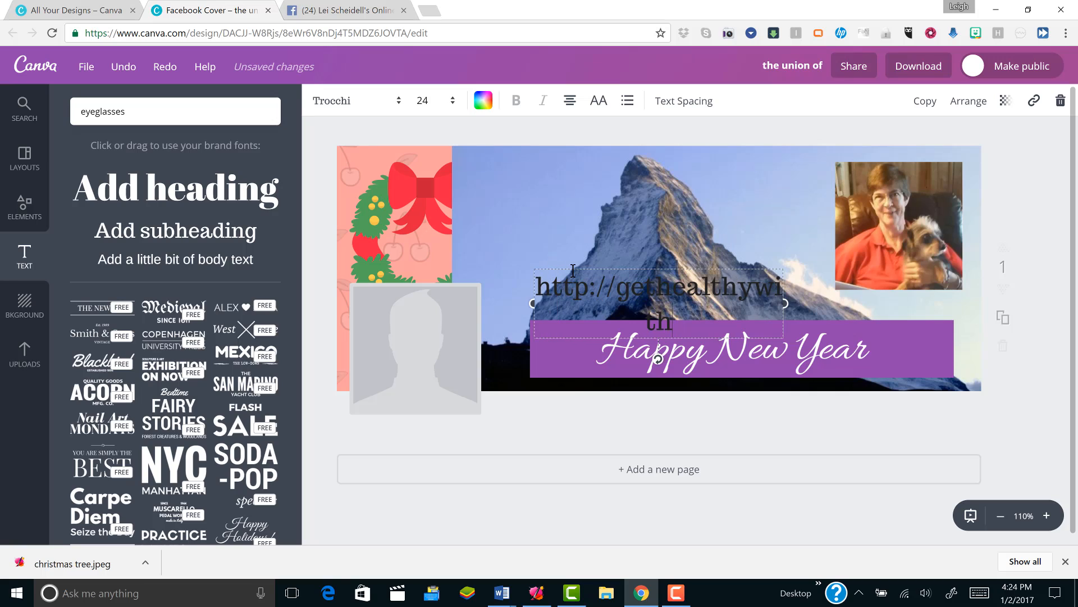
{"action": "type", "text": " lei.in"}
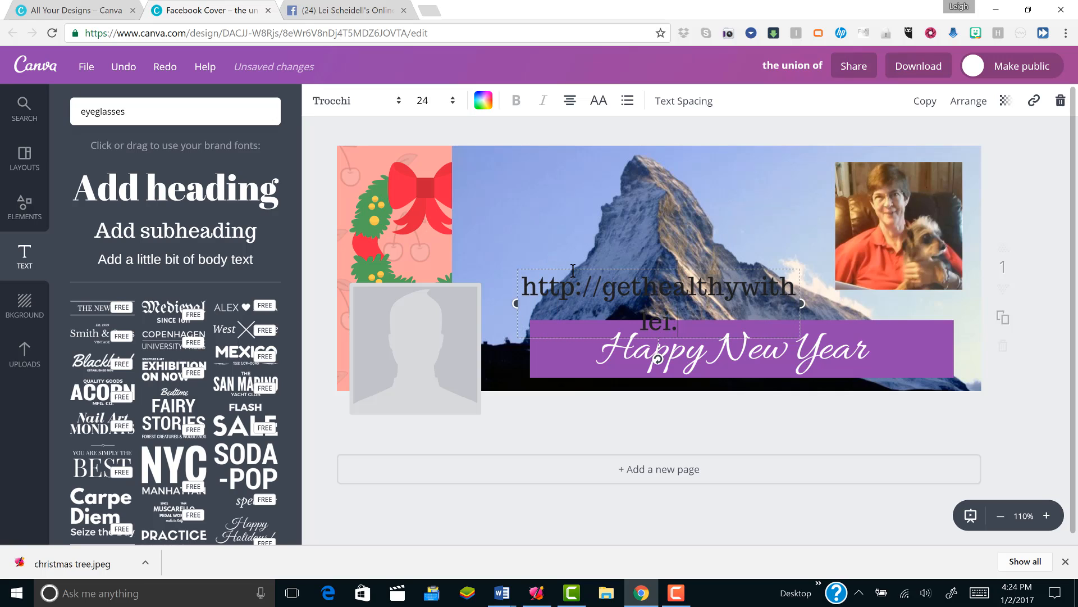
{"action": "type", "text": "fo"}
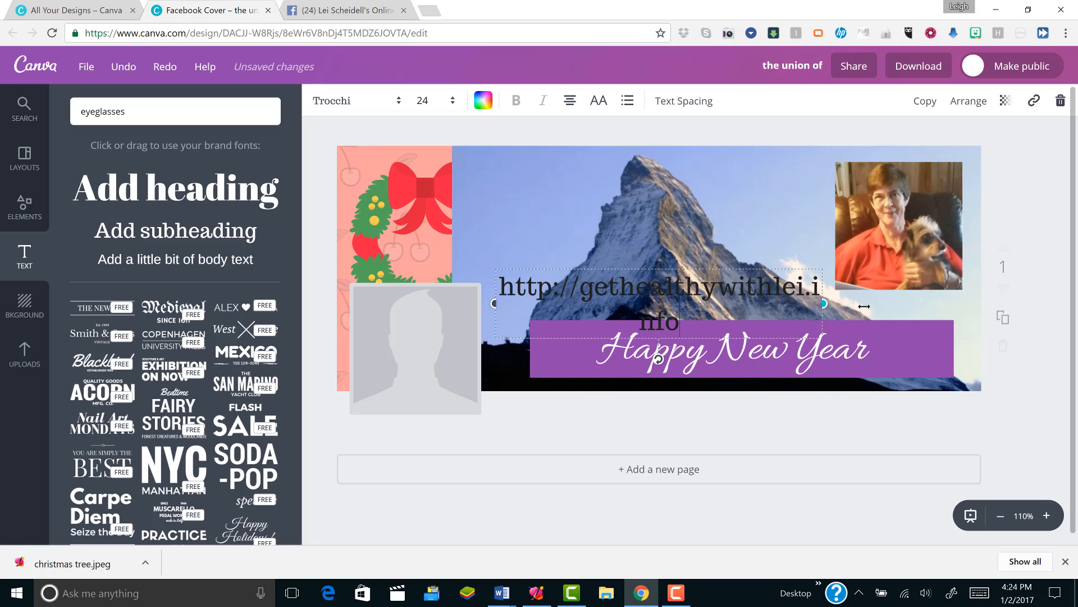
{"action": "left_click_drag", "start_coordinate": [863, 306], "coordinate": [919, 305]}
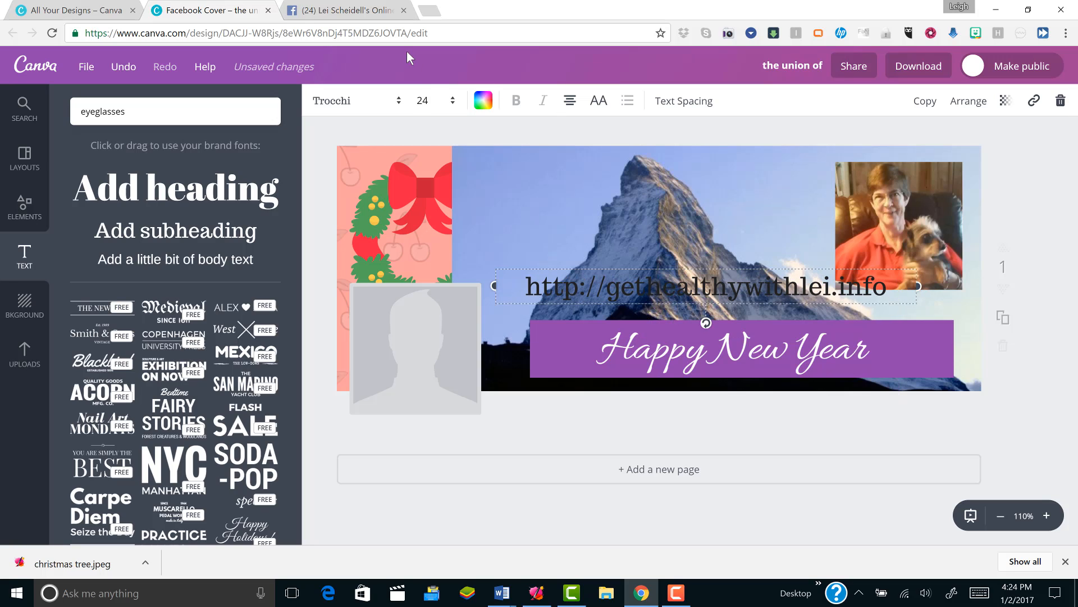
- Set the website address text to font size 14
{"action": "left_click", "coordinate": [417, 102]}
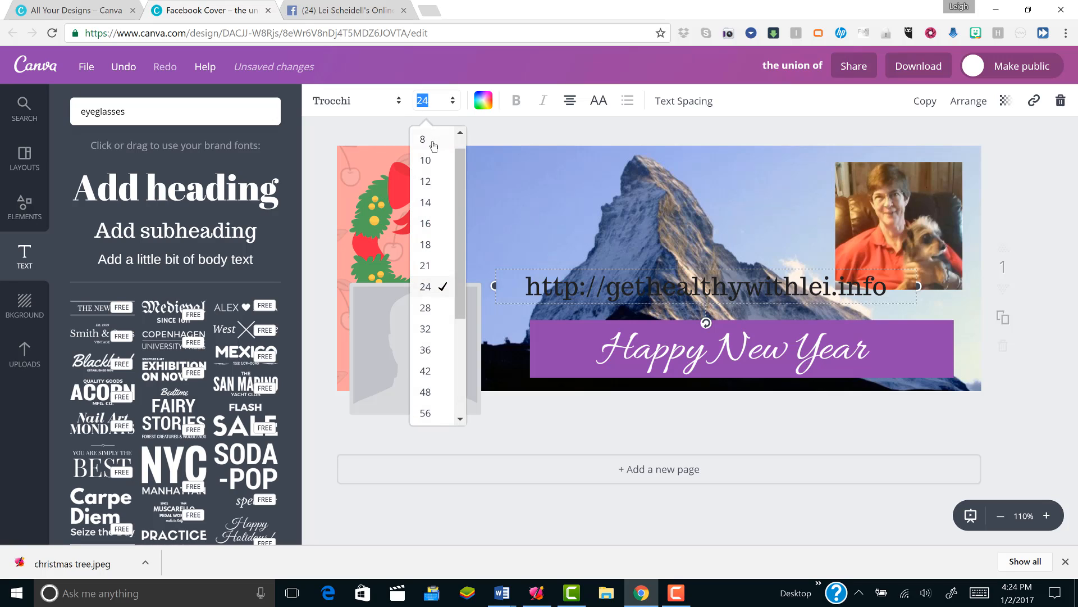
{"action": "left_click", "coordinate": [433, 162]}
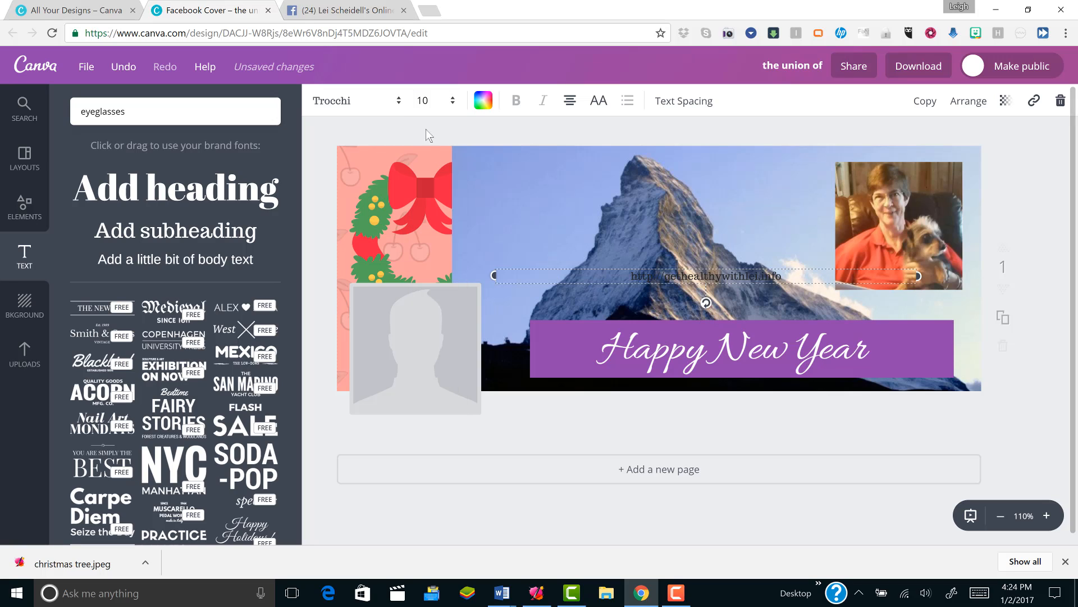
{"action": "left_click", "coordinate": [421, 112]}
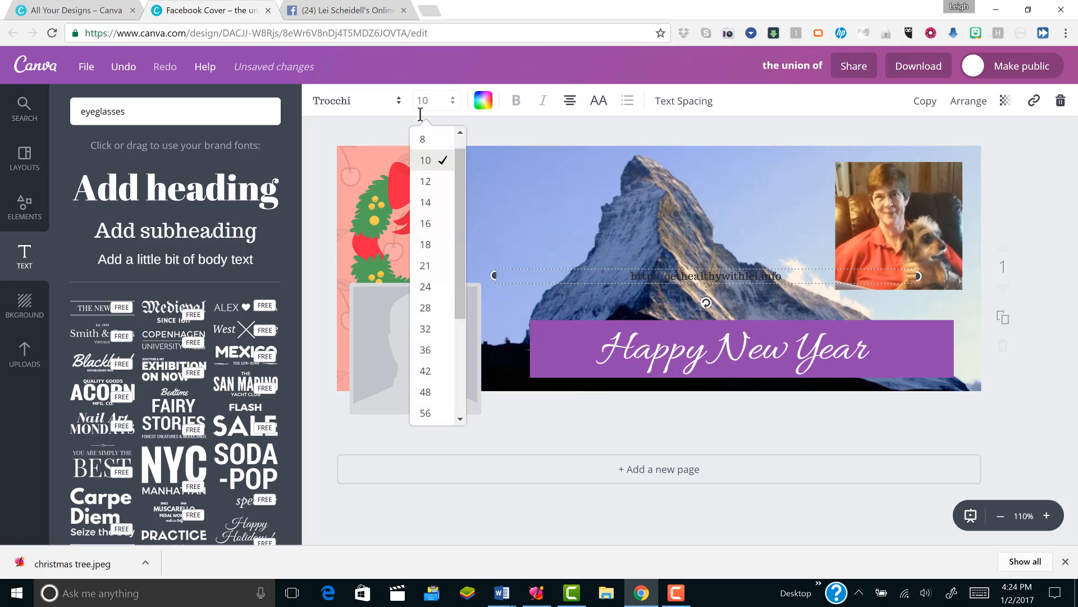
{"action": "left_click", "coordinate": [425, 202]}
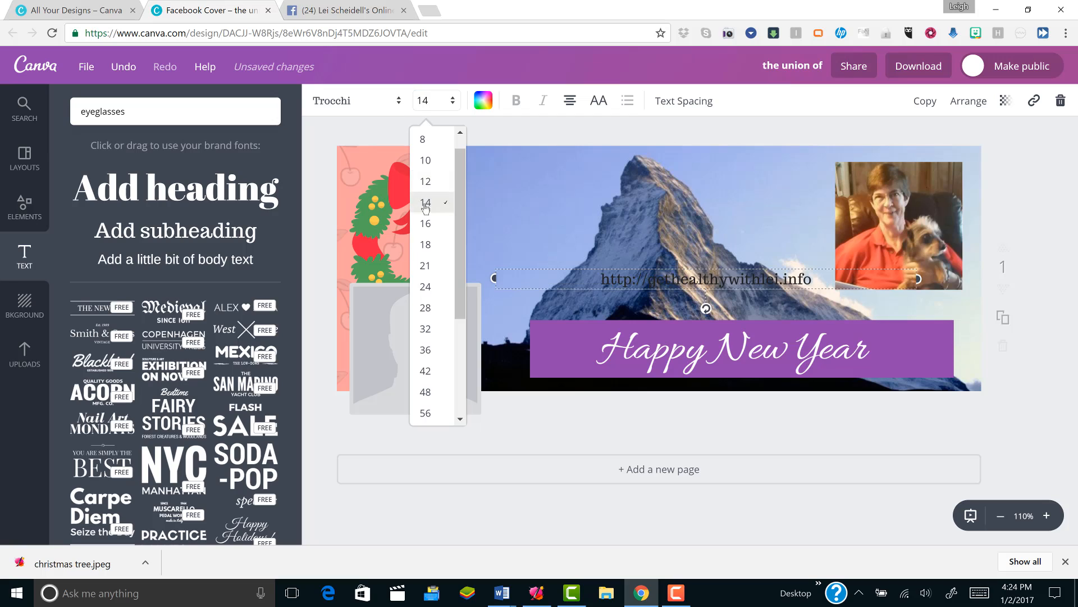
- Color the website address text white and move it across the wreath and mountain, just above the profile picture placeholder
{"action": "left_click", "coordinate": [486, 105]}
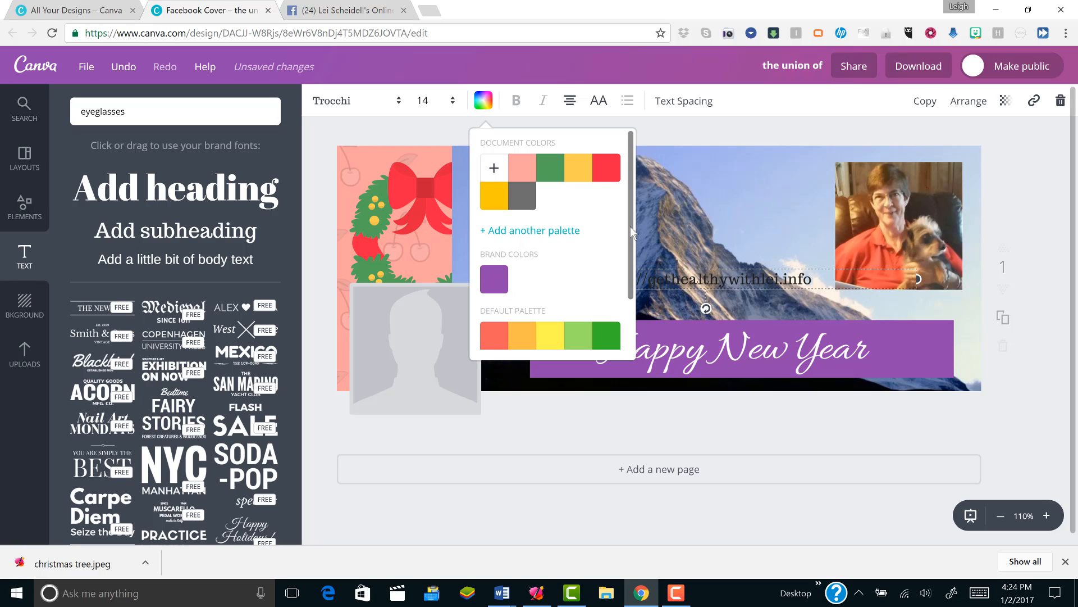
{"action": "scroll", "coordinate": [631, 227], "scroll_direction": "down", "scroll_amount": 2}
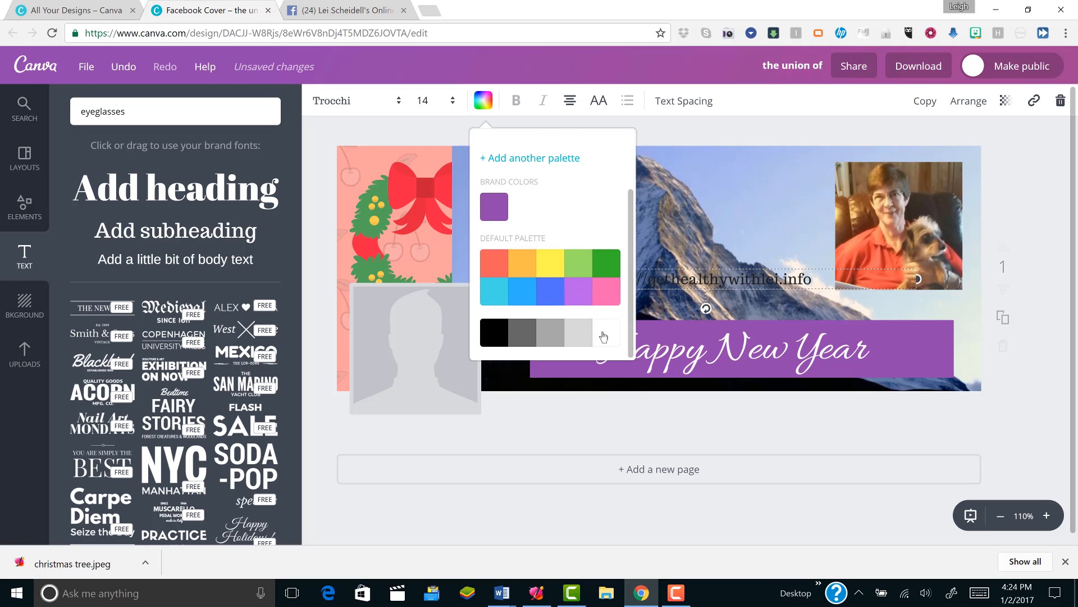
{"action": "left_click", "coordinate": [601, 329]}
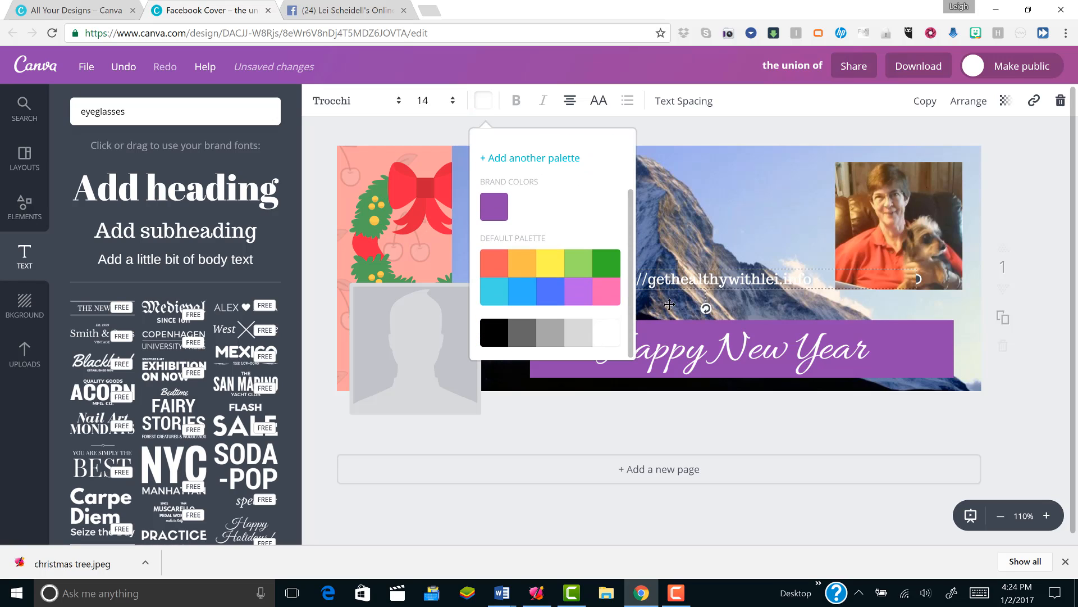
{"action": "left_click", "coordinate": [736, 298]}
{"action": "left_click_drag", "start_coordinate": [733, 295], "coordinate": [499, 261]}
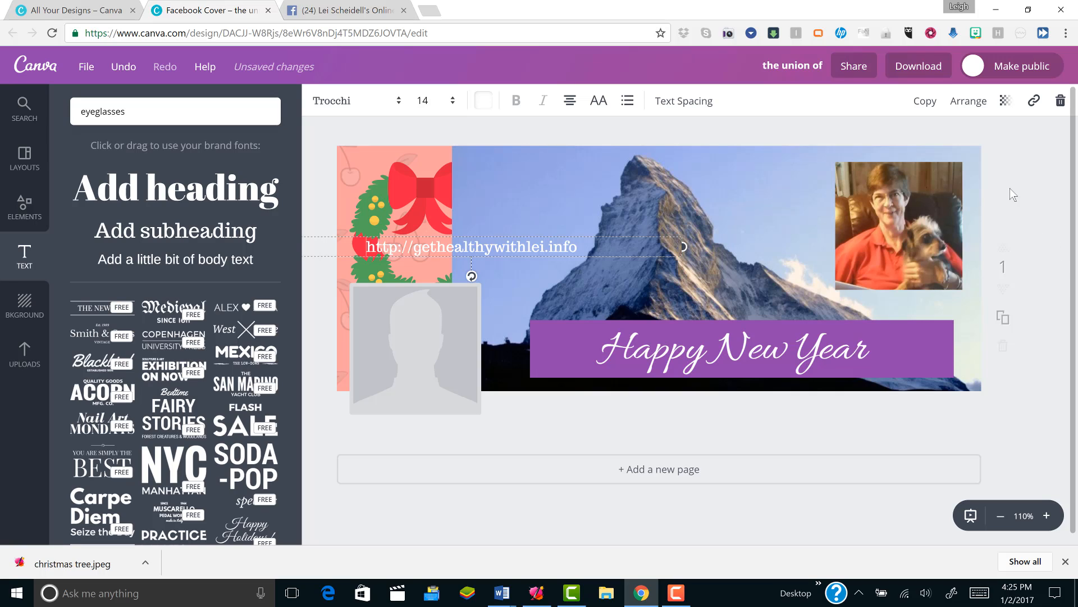
- Rename the design "Happy New Year"
{"action": "left_click", "coordinate": [792, 67]}
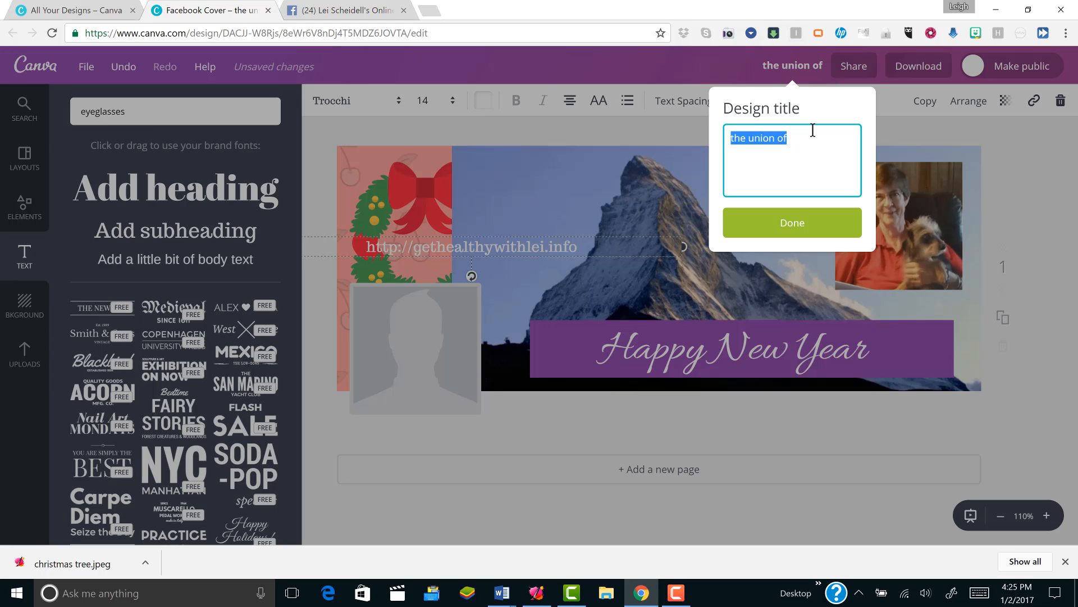
{"action": "type", "text": "Happ"}
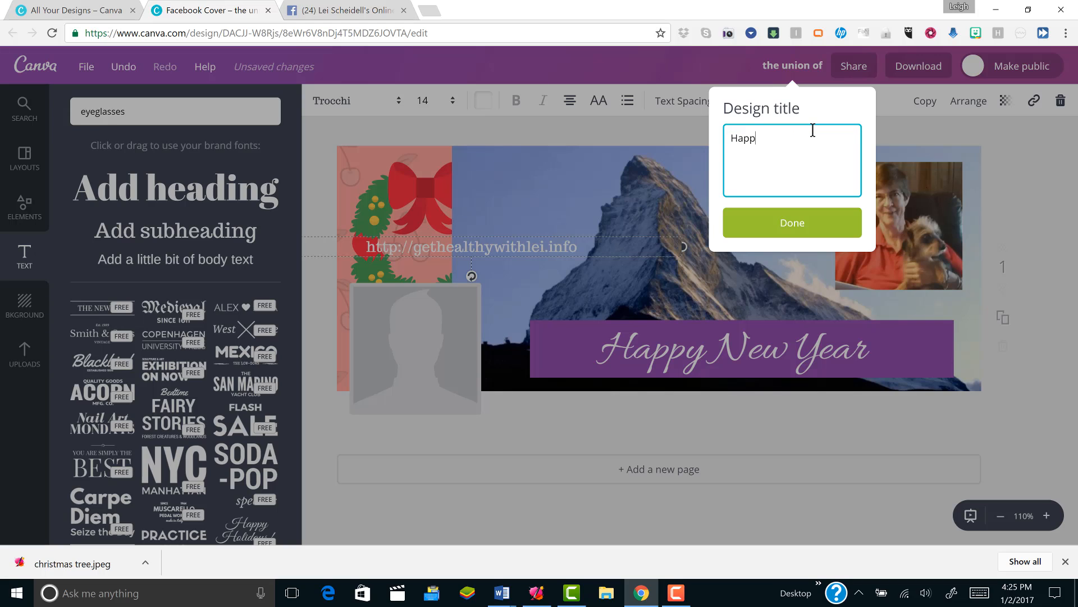
{"action": "type", "text": "y New Year"}
{"action": "key", "text": "Return"}
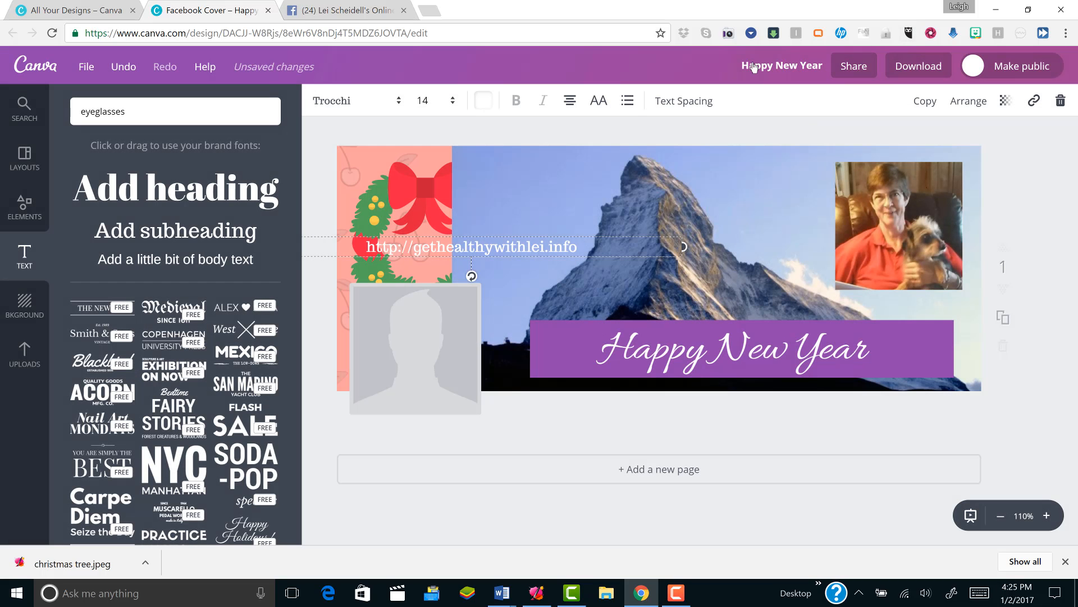
- View the design's download file type options and close them without downloading
{"action": "left_click", "coordinate": [914, 68]}
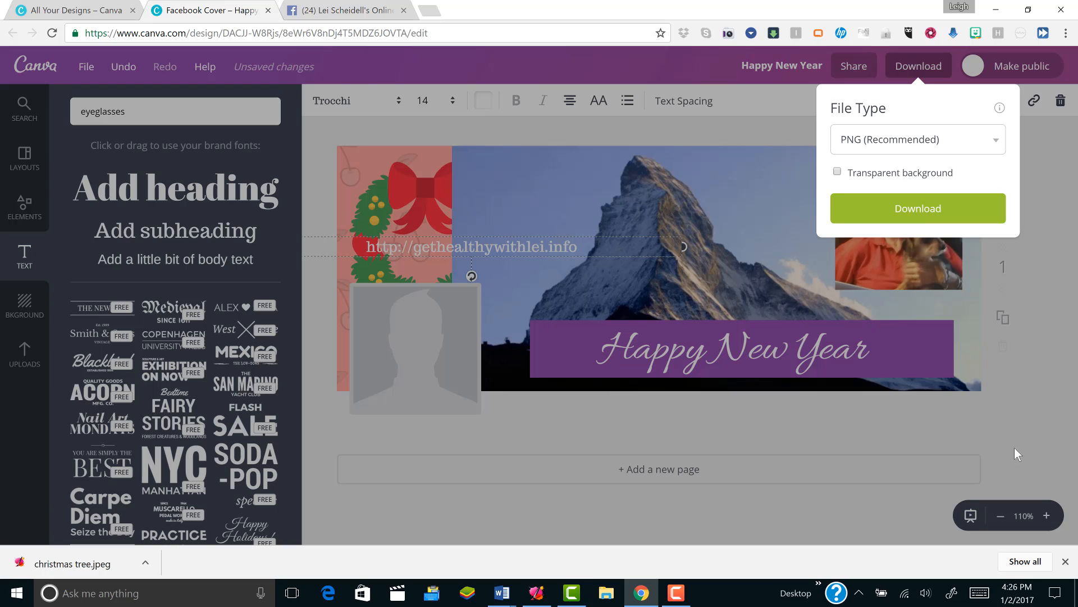
{"action": "left_click", "coordinate": [1025, 423]}
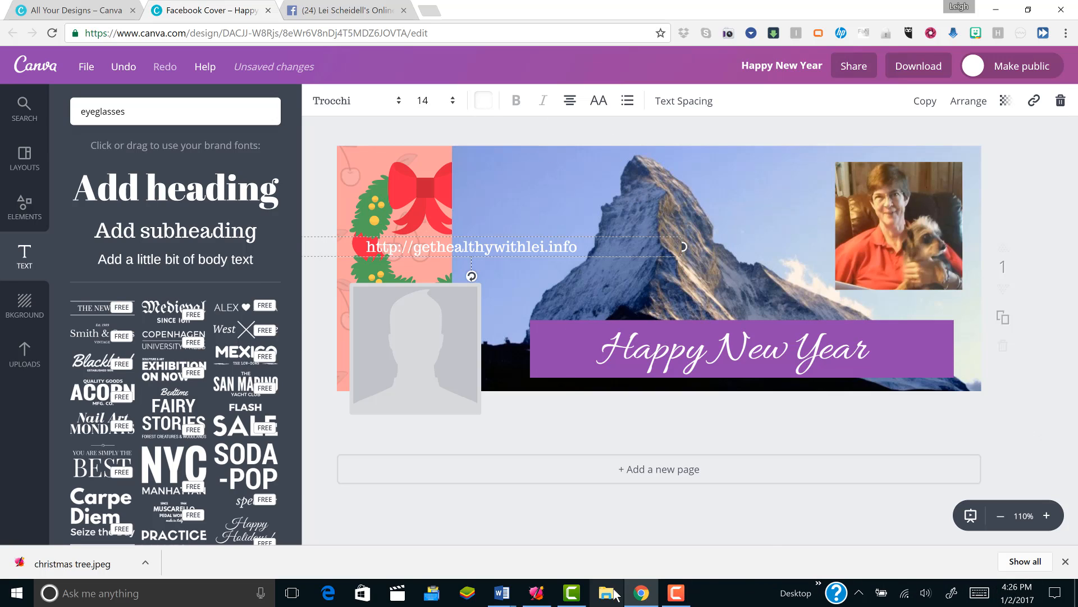
{"action": "left_click", "coordinate": [572, 593]}
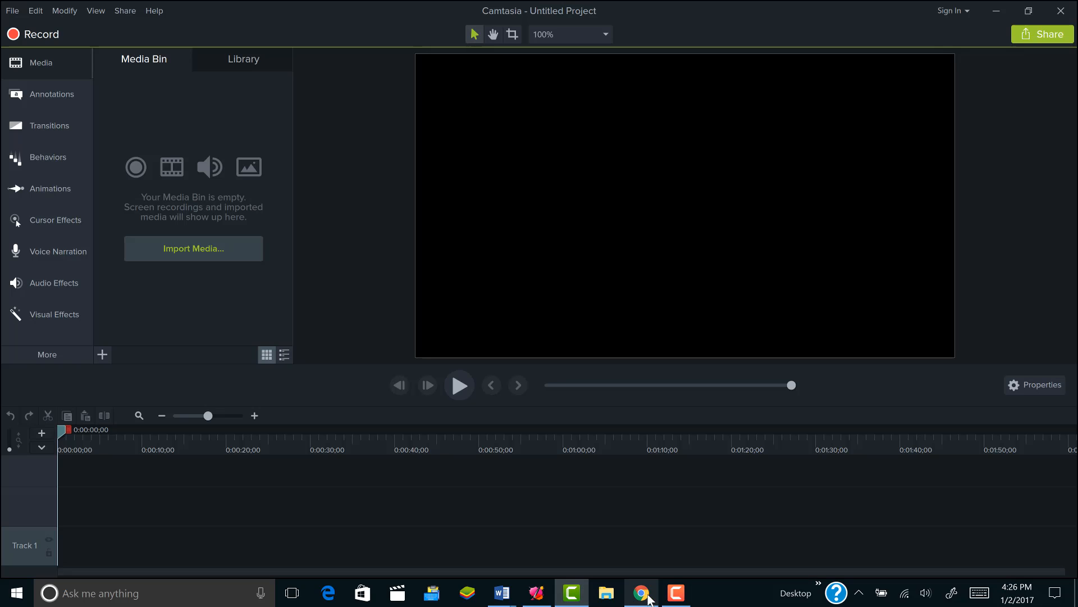